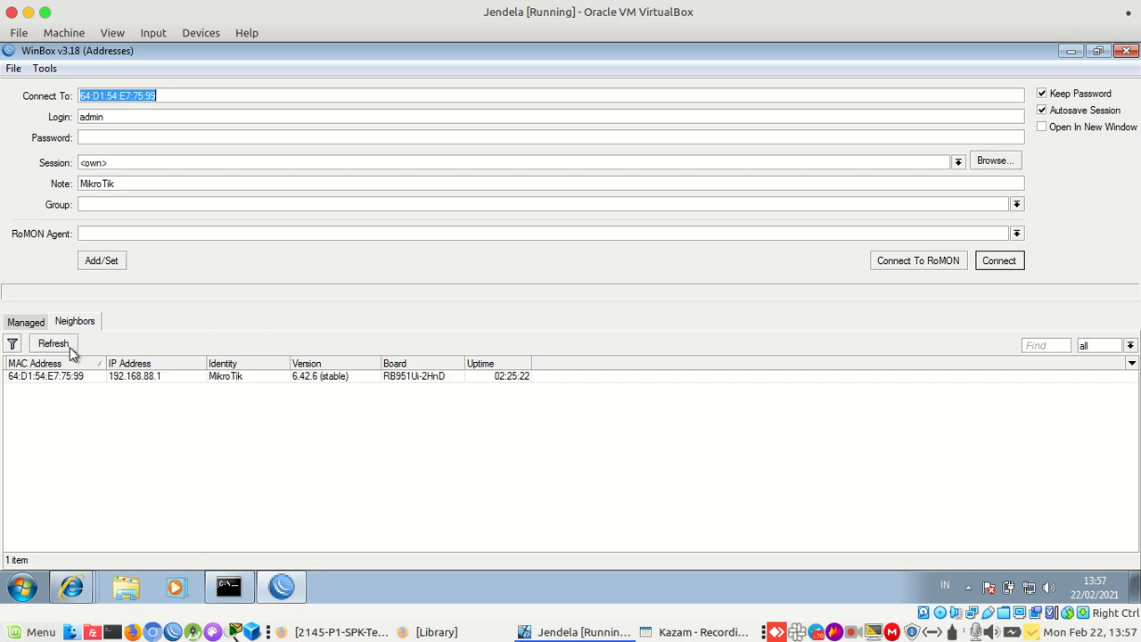
# Select the discovered MikroTik router in Neighbors and connect to it as admin
pyautogui.click(69, 376)
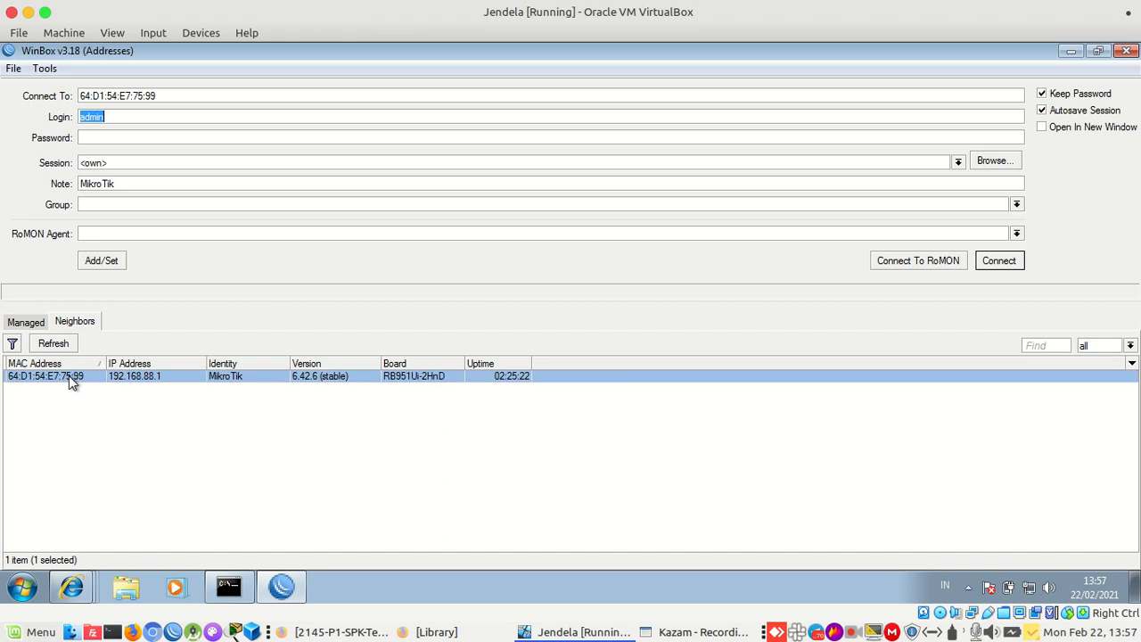
pyautogui.click(208, 95)
pyautogui.click(79, 376)
pyautogui.click(1000, 264)
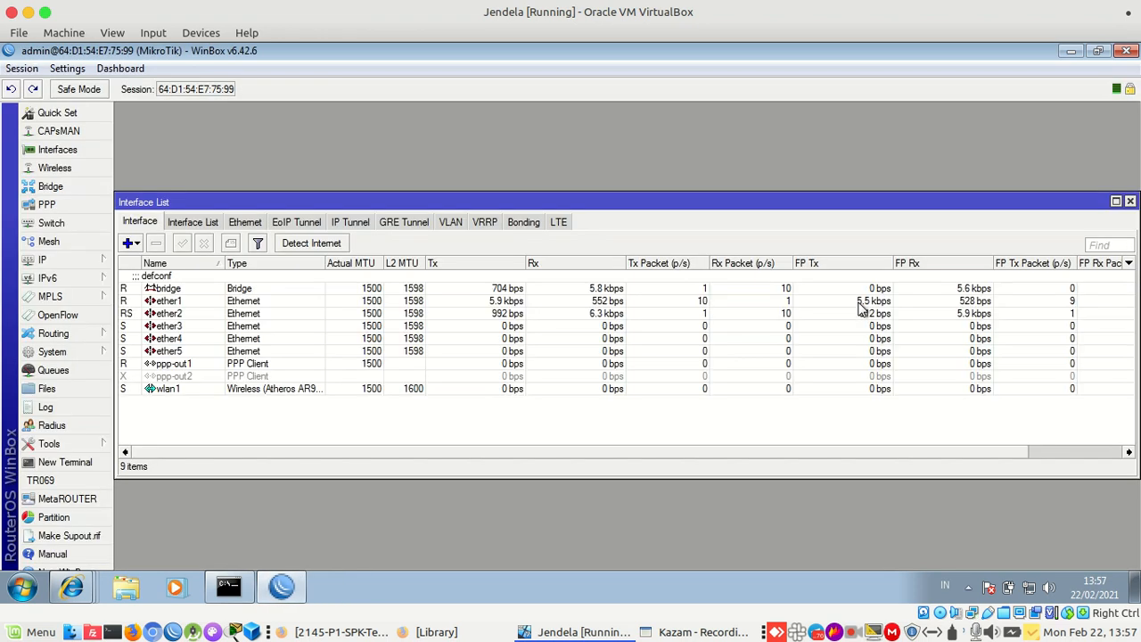
pyautogui.click(1129, 203)
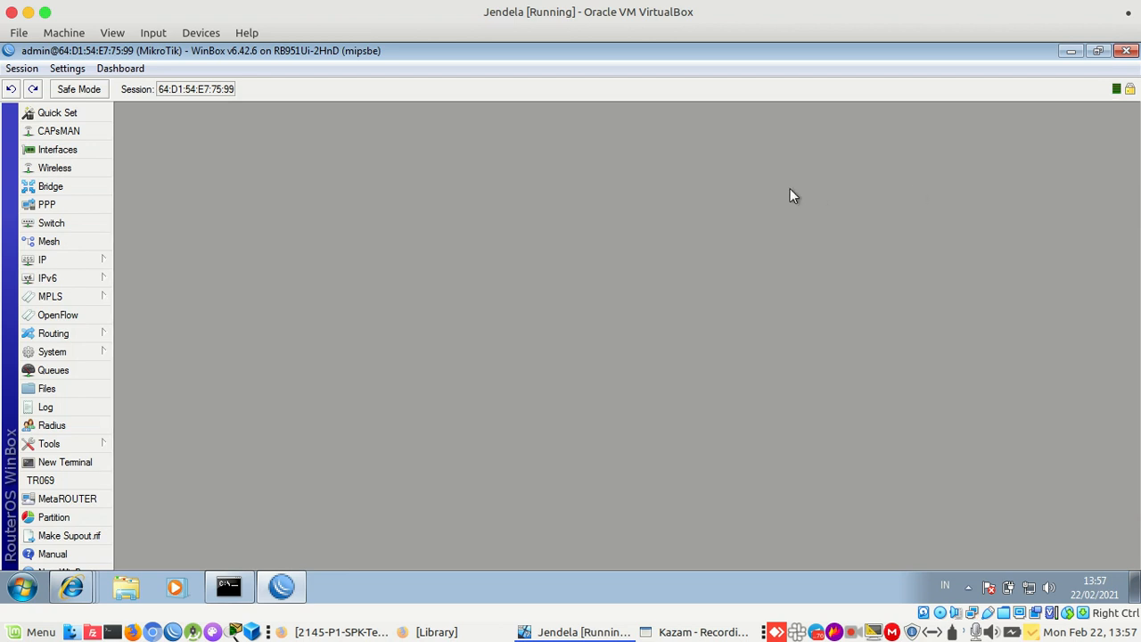
pyautogui.click(86, 150)
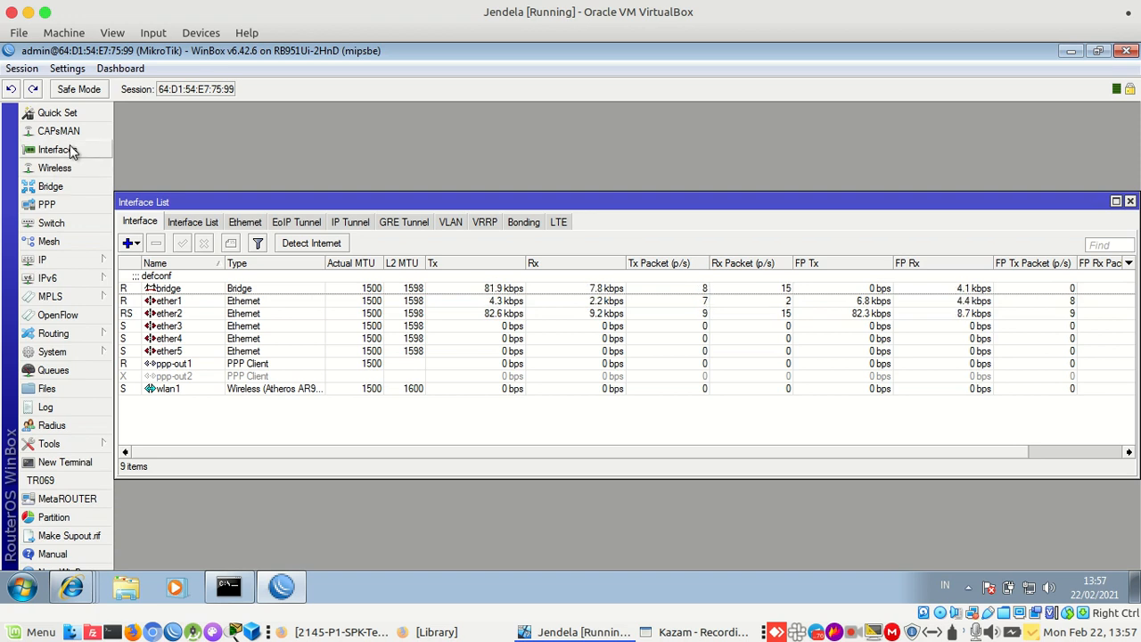
pyautogui.click(66, 257)
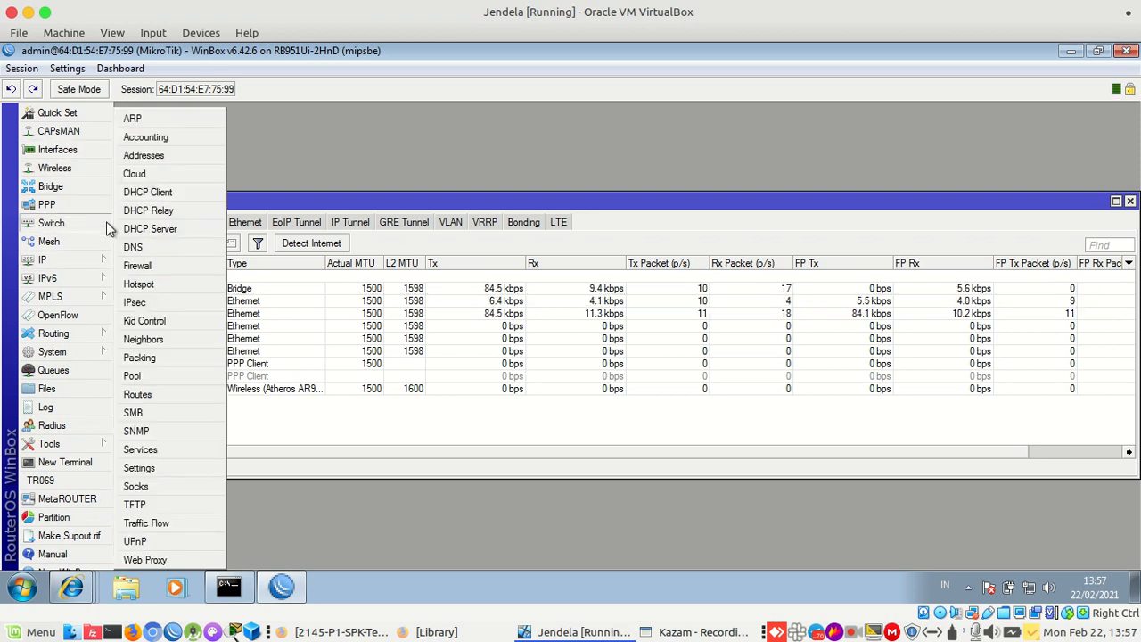
pyautogui.click(154, 152)
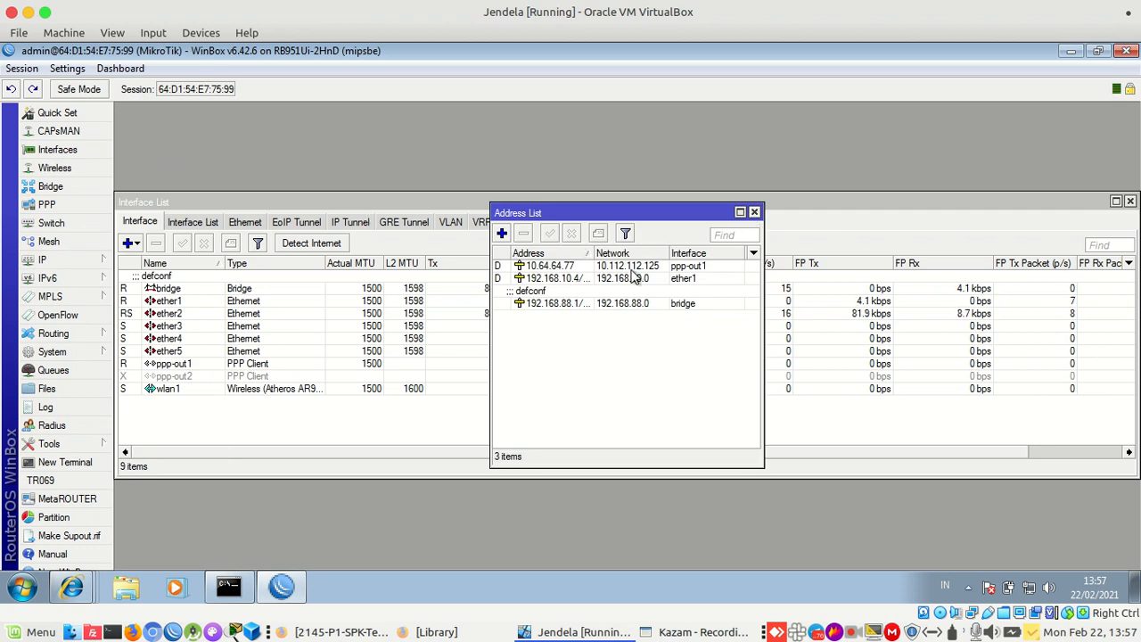
pyautogui.click(754, 213)
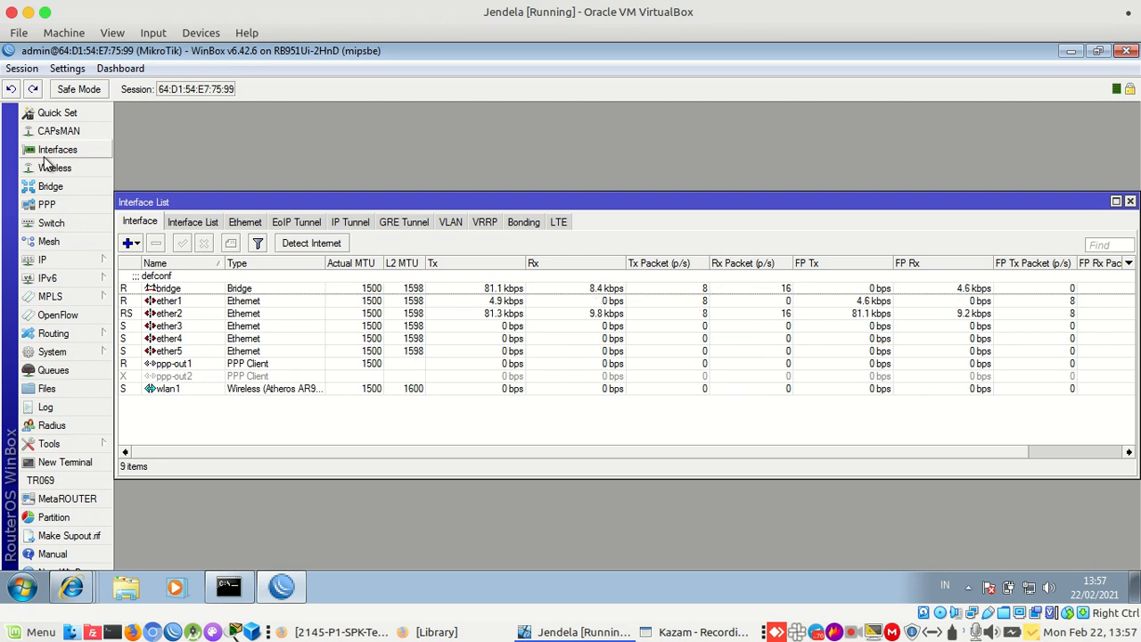
# Reset the router configuration with No Default Configuration, confirm the reboot, and close the session
pyautogui.click(59, 352)
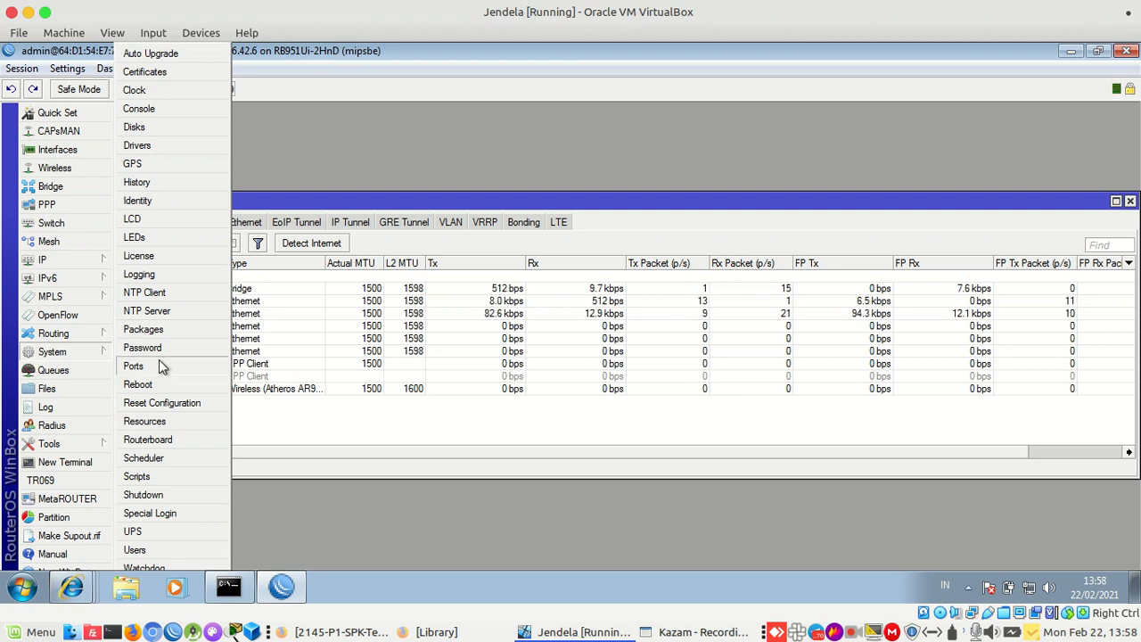
pyautogui.click(162, 403)
pyautogui.click(558, 342)
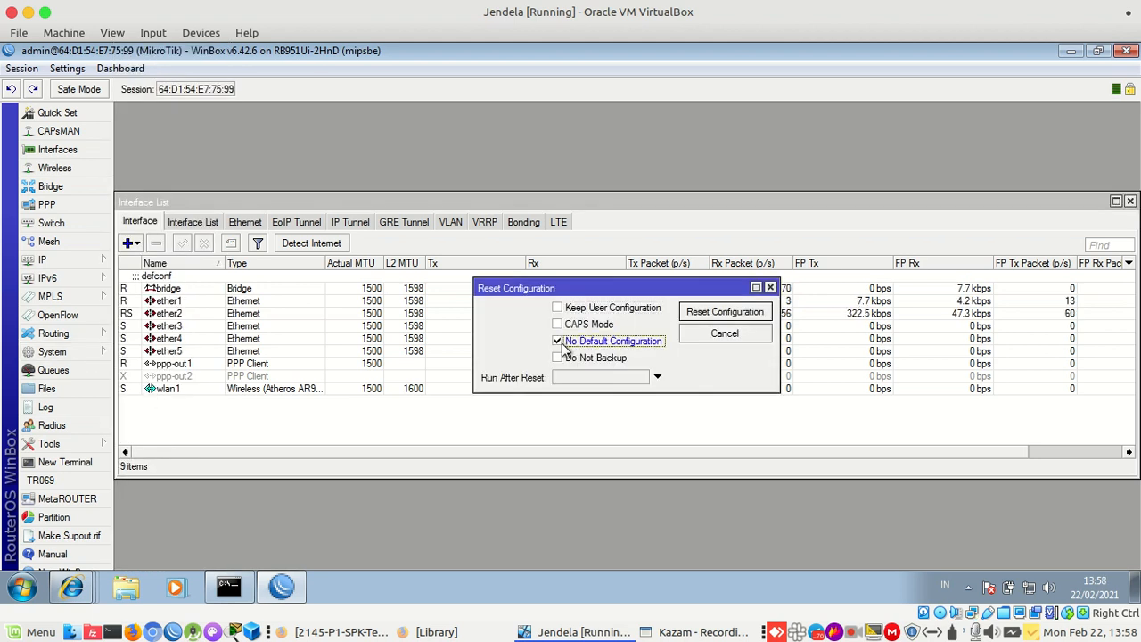
pyautogui.click(723, 313)
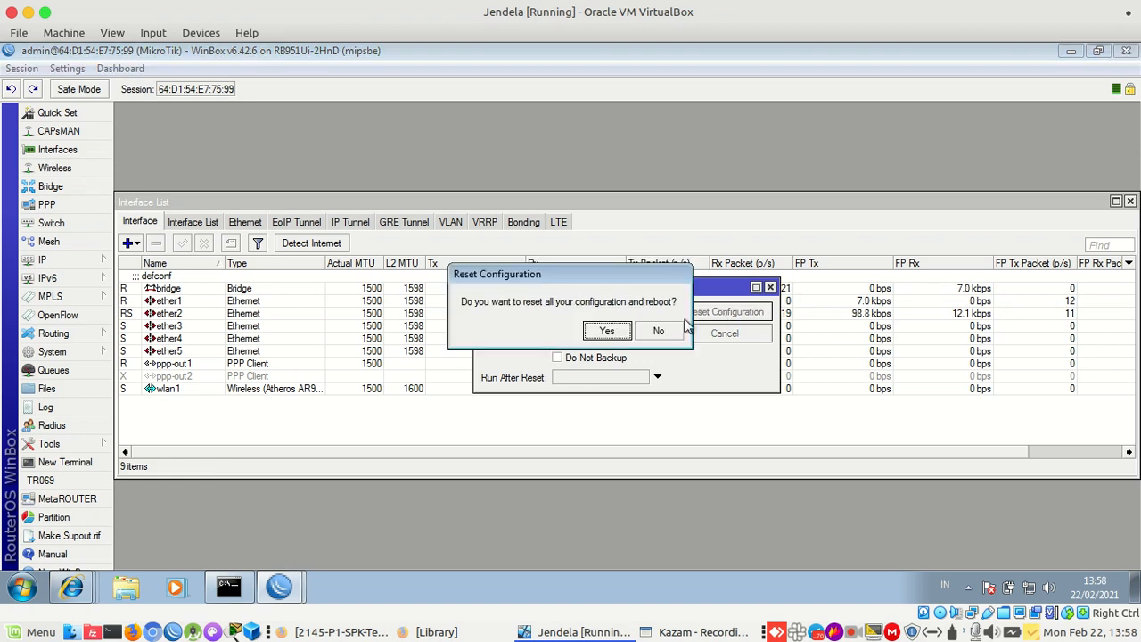
pyautogui.click(605, 332)
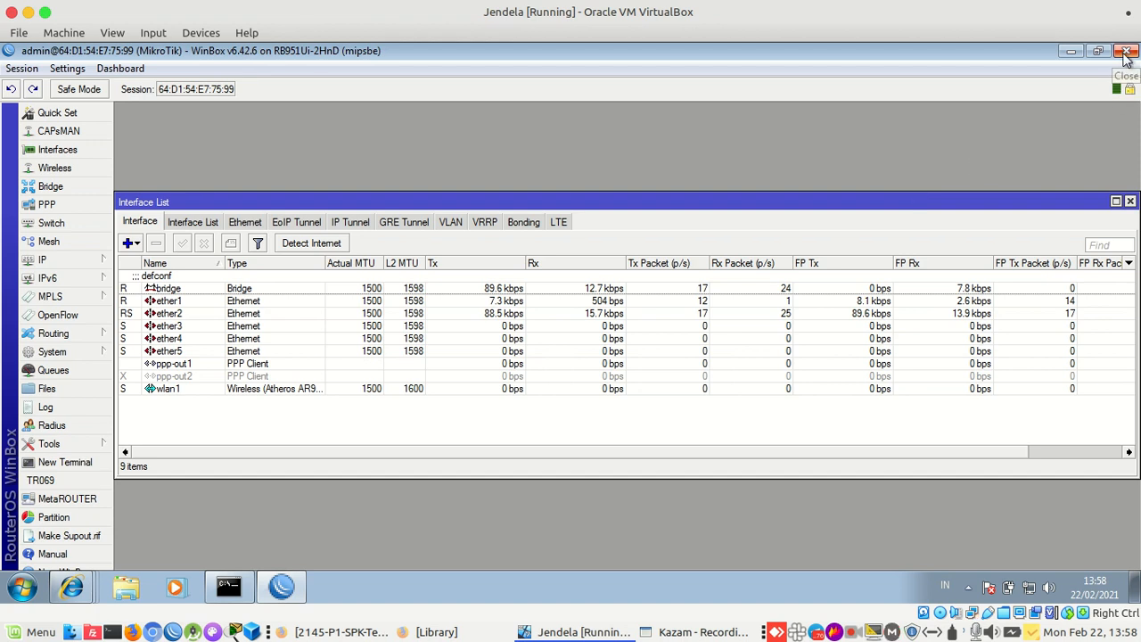
pyautogui.click(1126, 51)
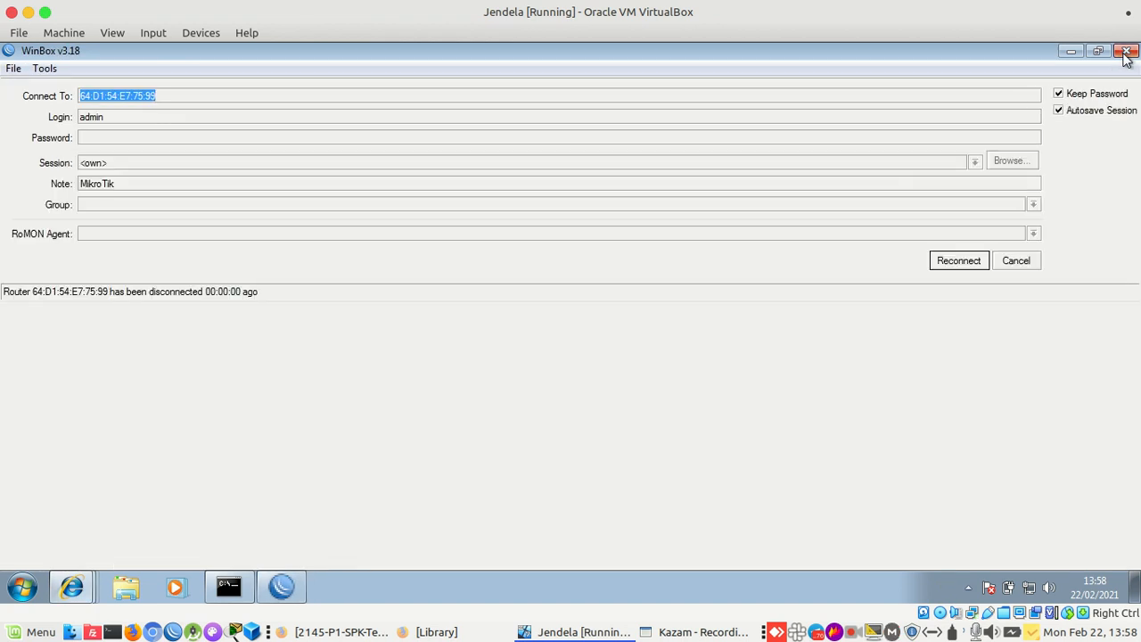
# Refresh the neighbours, reconnect to the reset router as admin, and close the Interface List
pyautogui.click(1019, 266)
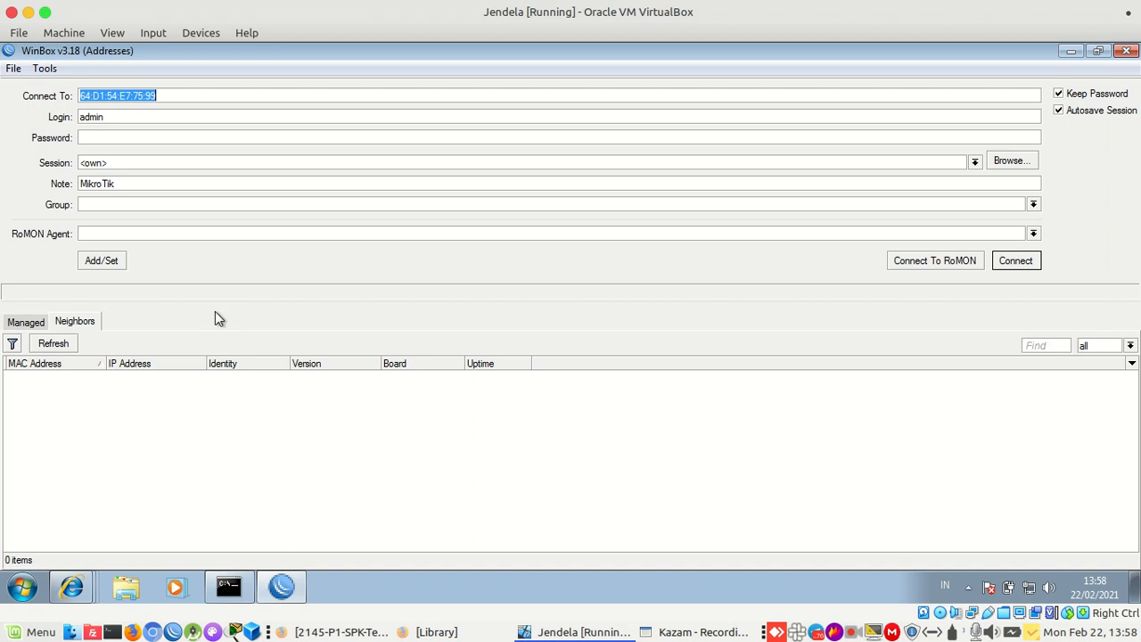
pyautogui.click(54, 346)
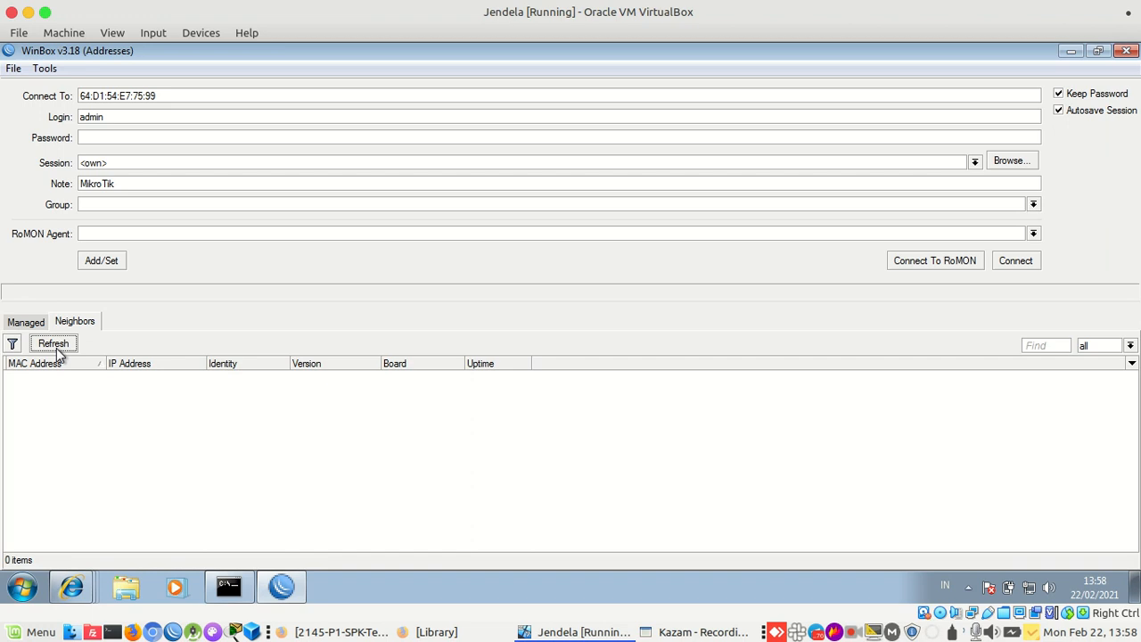
pyautogui.click(57, 348)
pyautogui.click(57, 349)
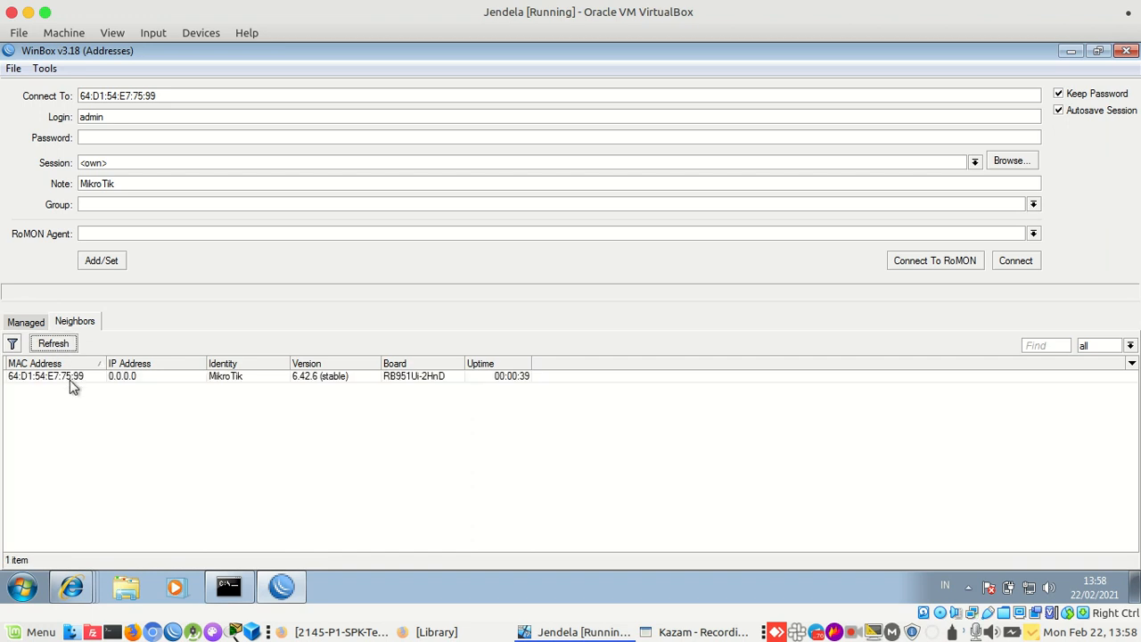
pyautogui.click(71, 379)
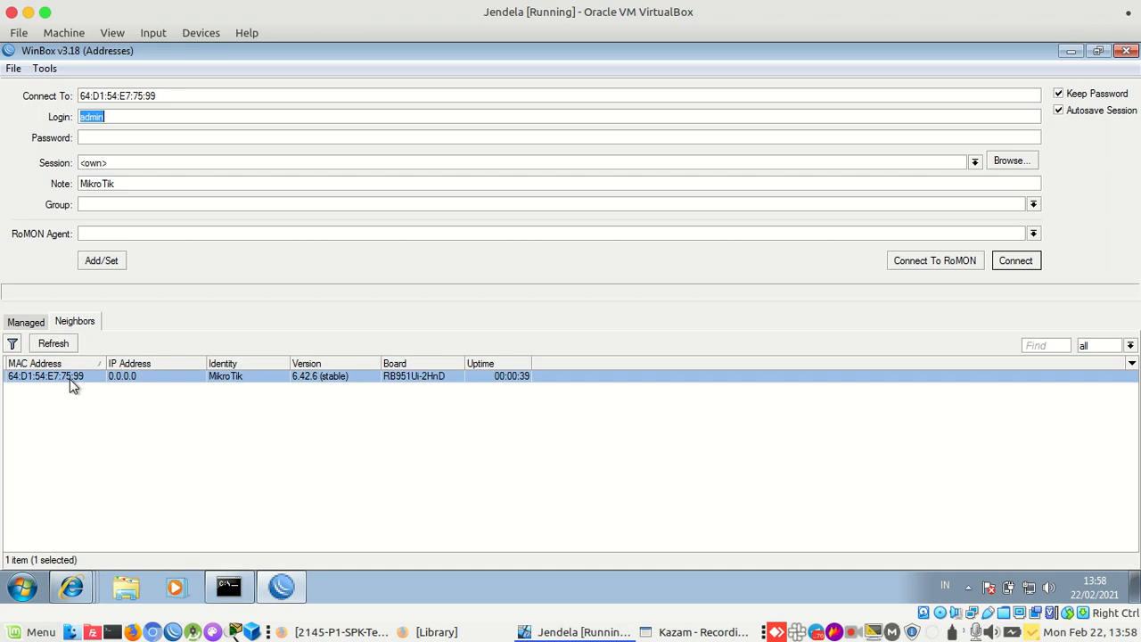
pyautogui.click(1016, 260)
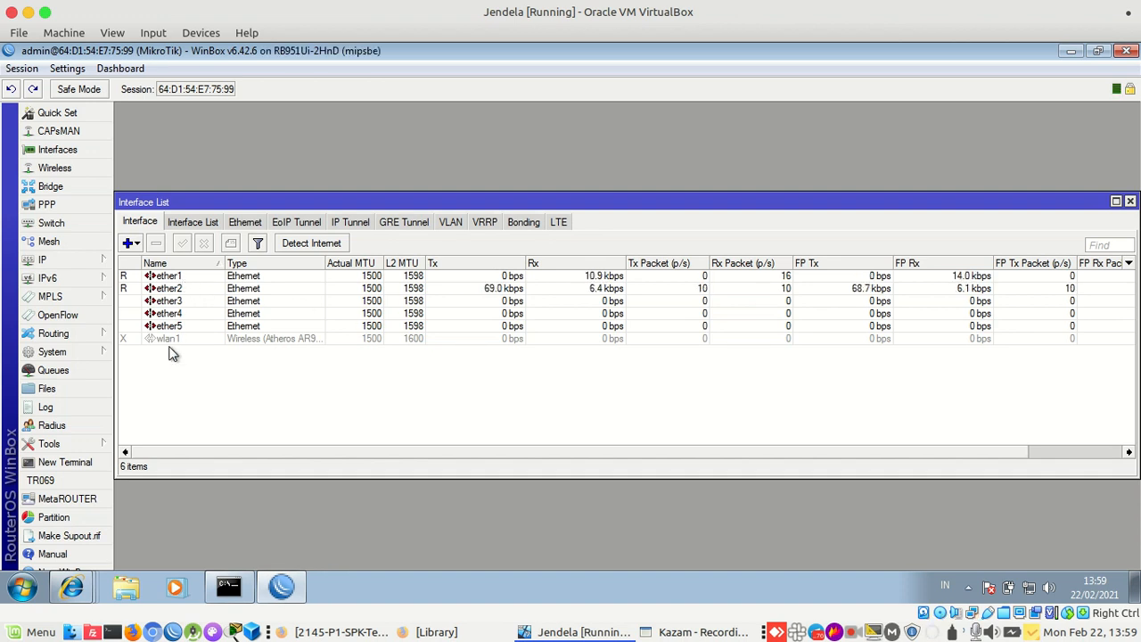
pyautogui.click(1129, 202)
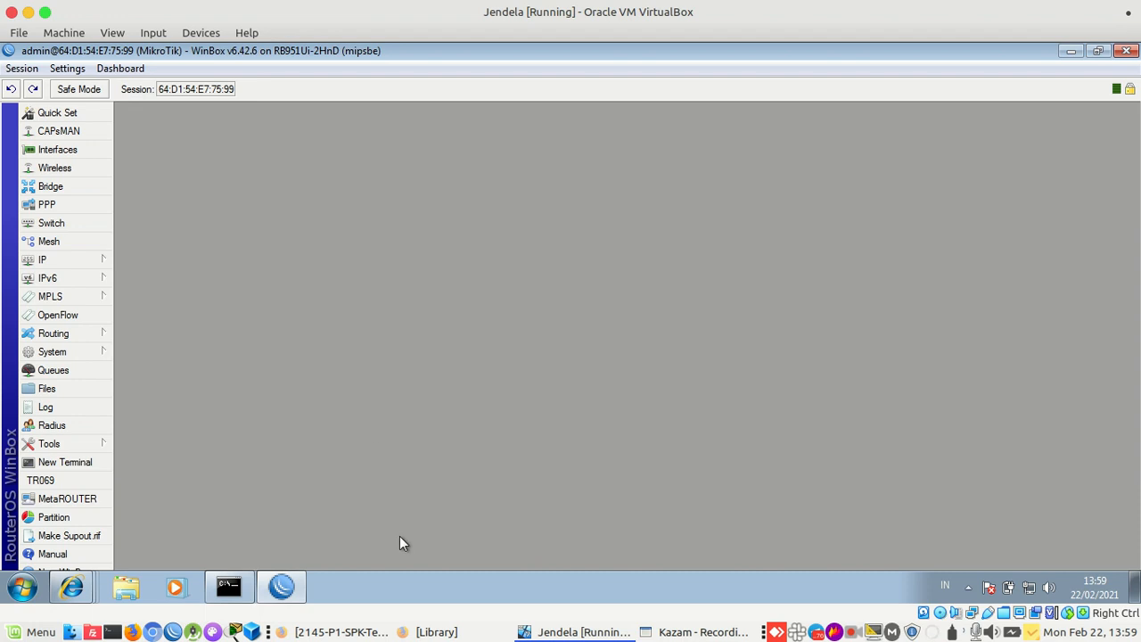
# Zoom the task PDF to 160% and read the Static Routing requirement for Router B
pyautogui.click(339, 632)
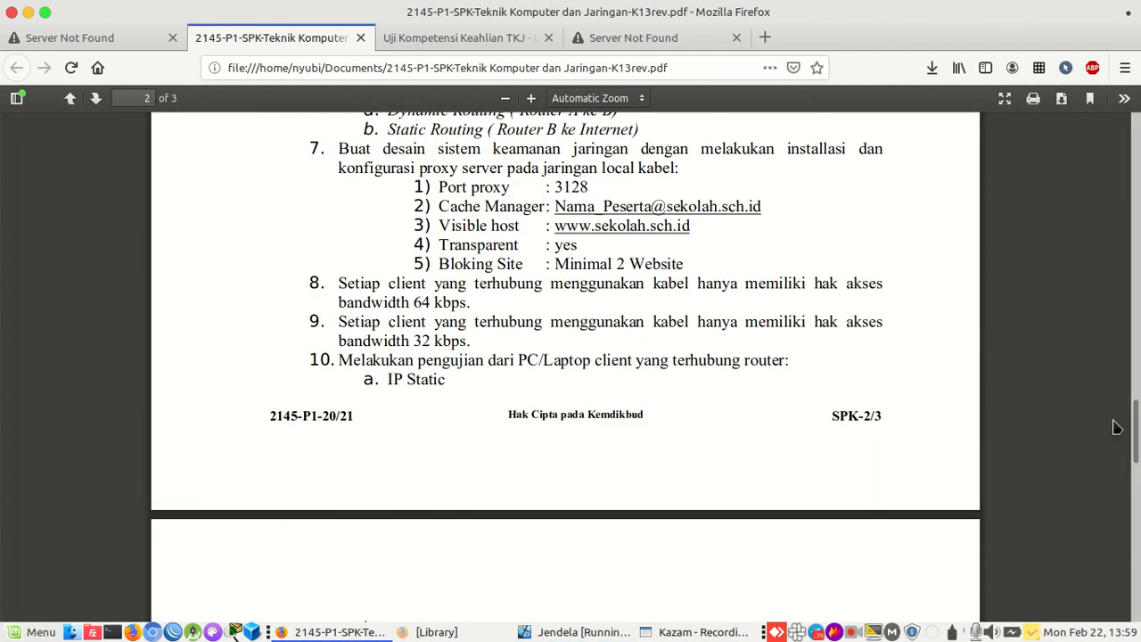
pyautogui.scroll(4, 1137, 410)
pyautogui.moveTo(1137, 410)
pyautogui.mouseDown()
pyautogui.moveTo(1137, 341)
pyautogui.moveTo(1135, 407)
pyautogui.mouseUp()
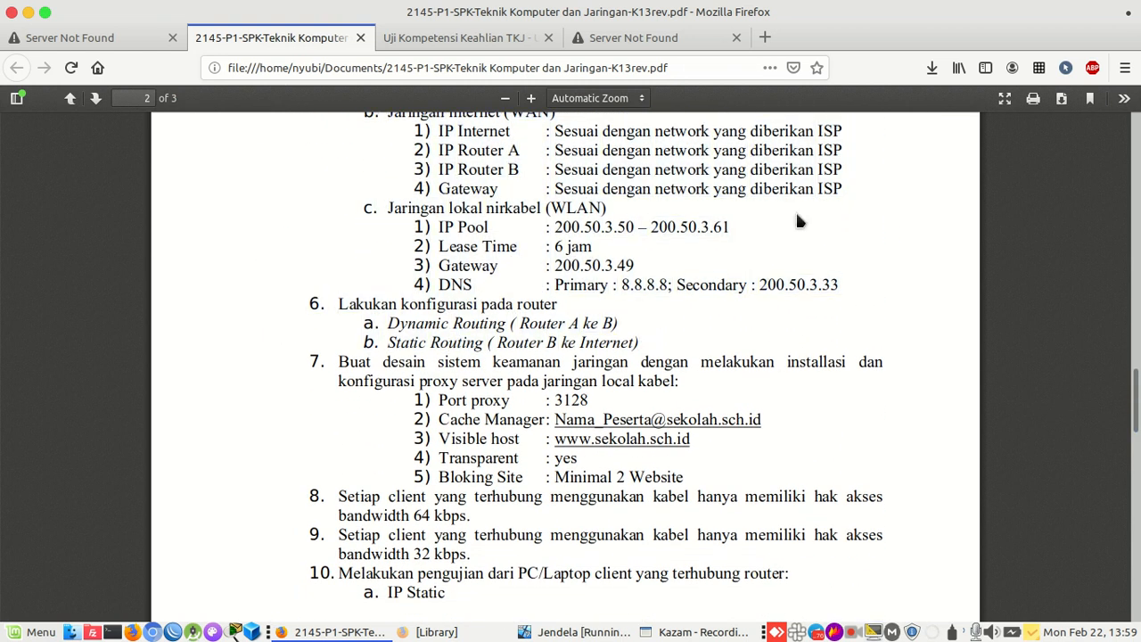
pyautogui.click(531, 98)
pyautogui.click(530, 98)
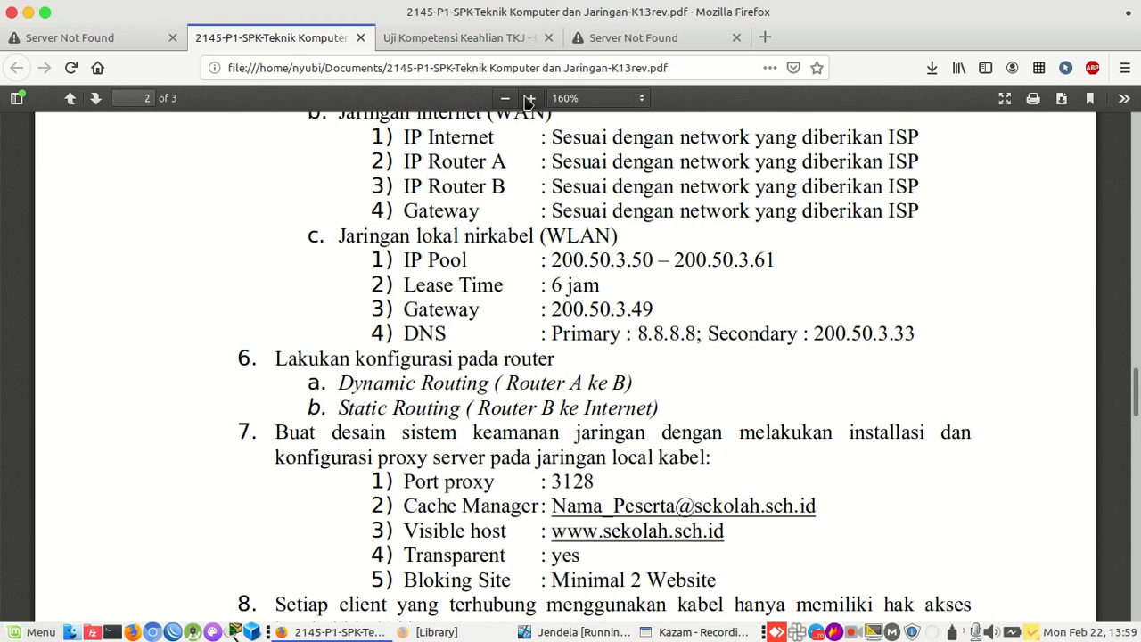
pyautogui.moveTo(308, 408); pyautogui.dragTo(657, 409)
pyautogui.click(657, 410)
pyautogui.moveTo(479, 412); pyautogui.dragTo(585, 409)
pyautogui.click(586, 408)
pyautogui.click(585, 632)
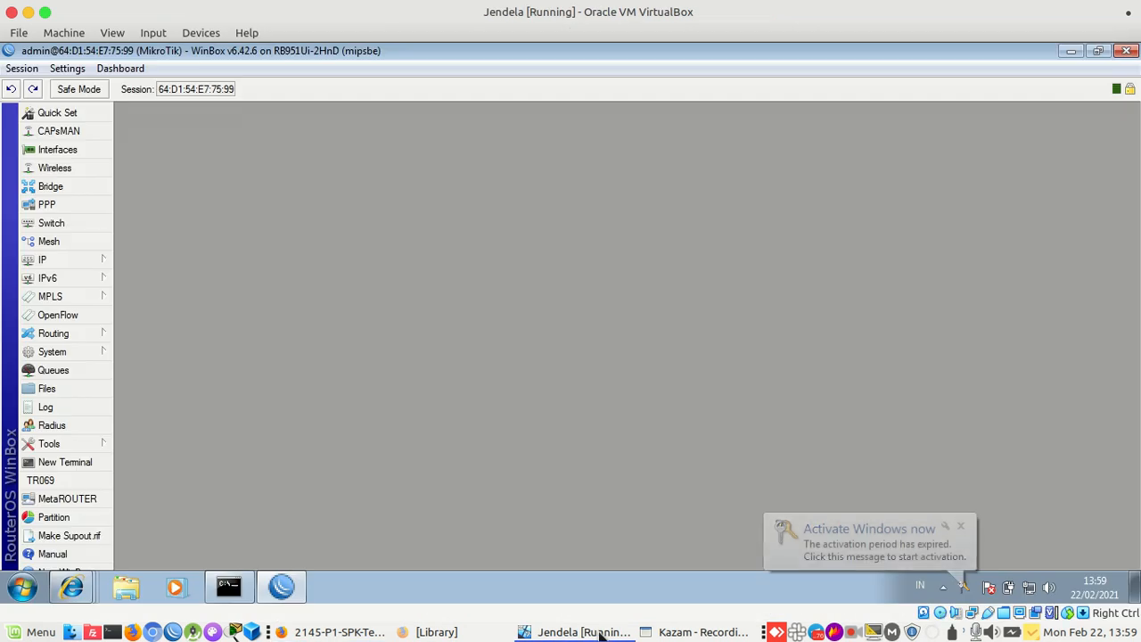
# Add a new IP address entry in IP > Addresses on interface ether1
pyautogui.click(98, 259)
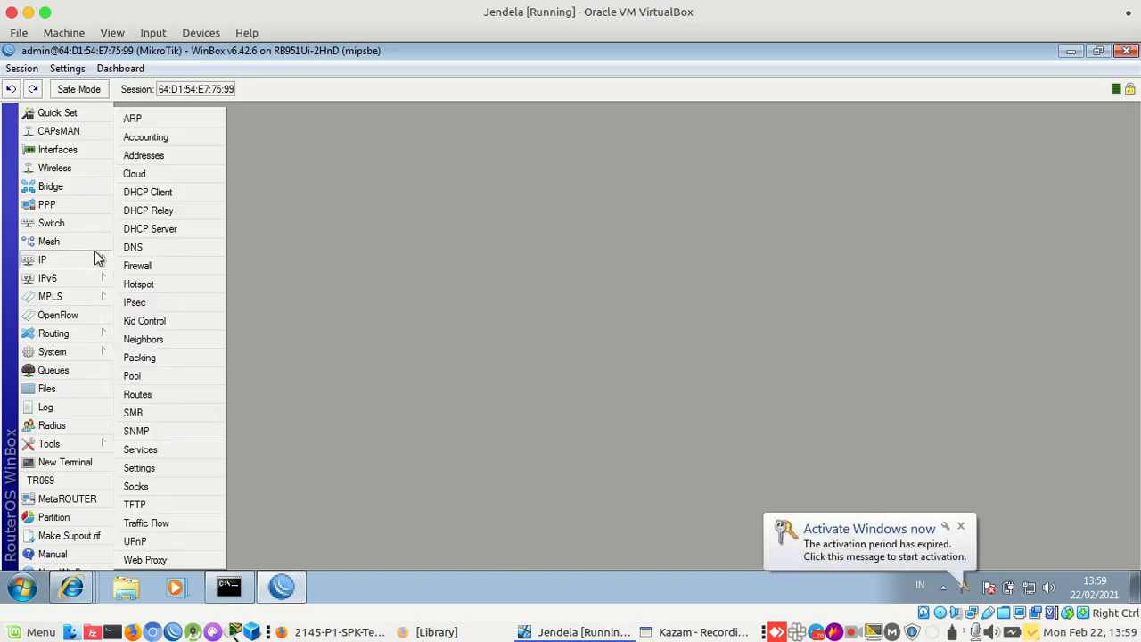
pyautogui.click(162, 155)
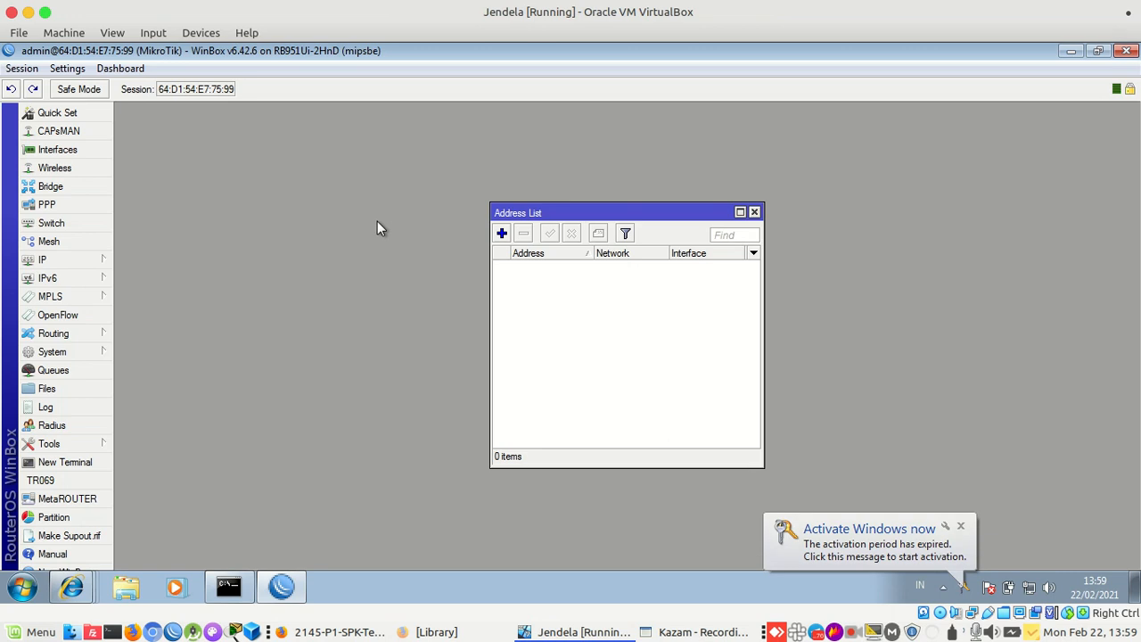
pyautogui.click(502, 235)
pyautogui.click(602, 309)
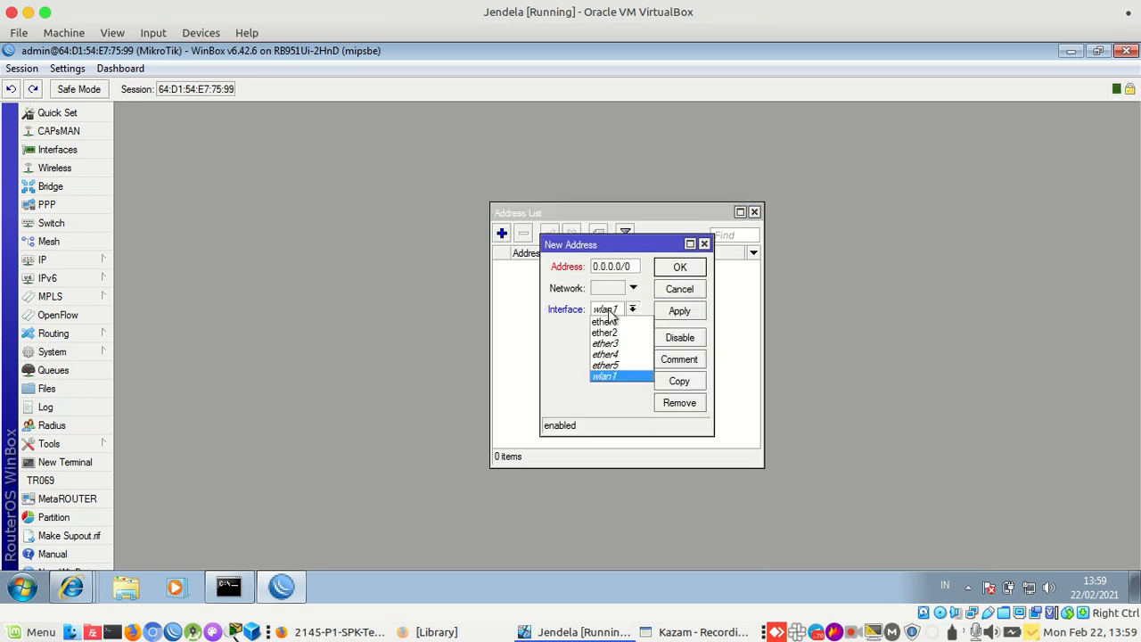
pyautogui.click(610, 322)
# Open the Uji Kompetensi Keahlian TKJ tab and locate Router B's internet address
pyautogui.click(361, 631)
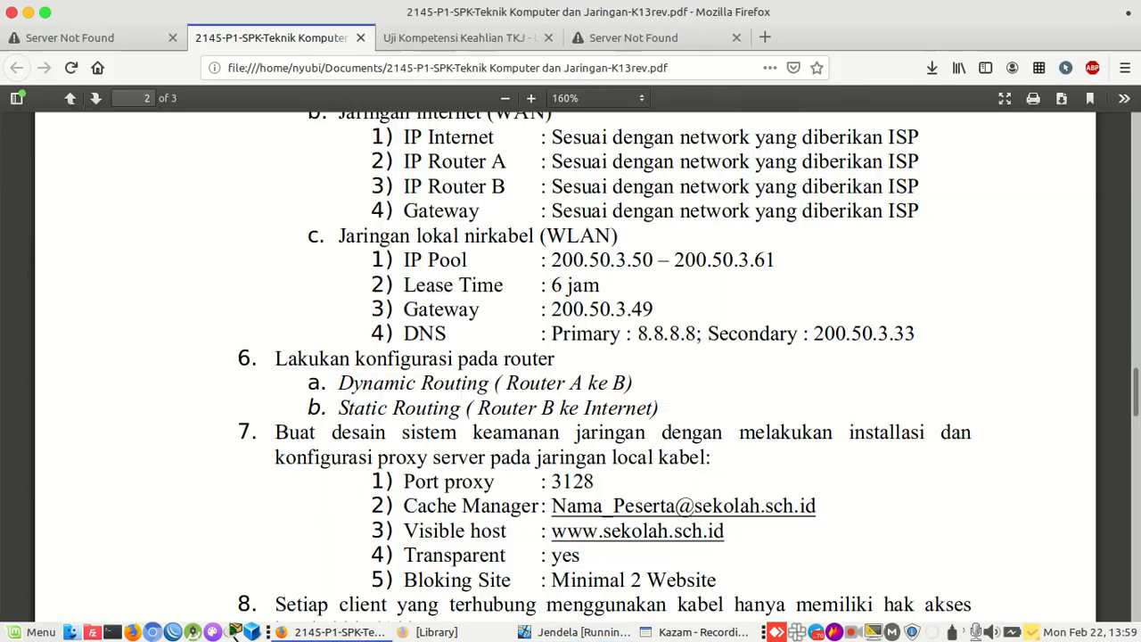
pyautogui.click(498, 37)
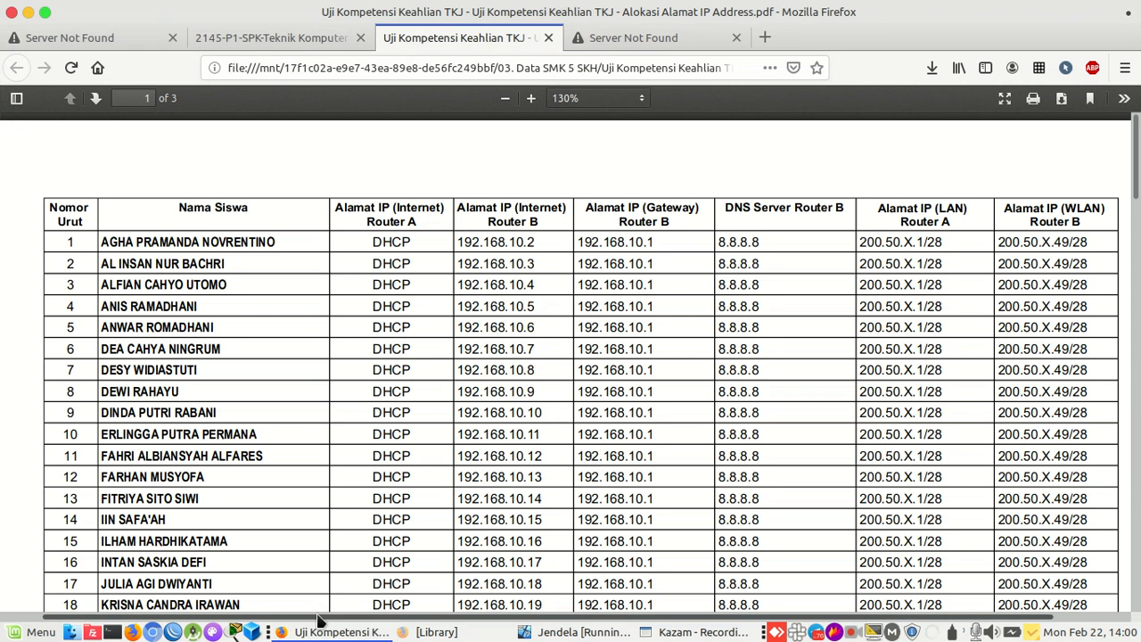
pyautogui.moveTo(319, 616); pyautogui.dragTo(330, 617)
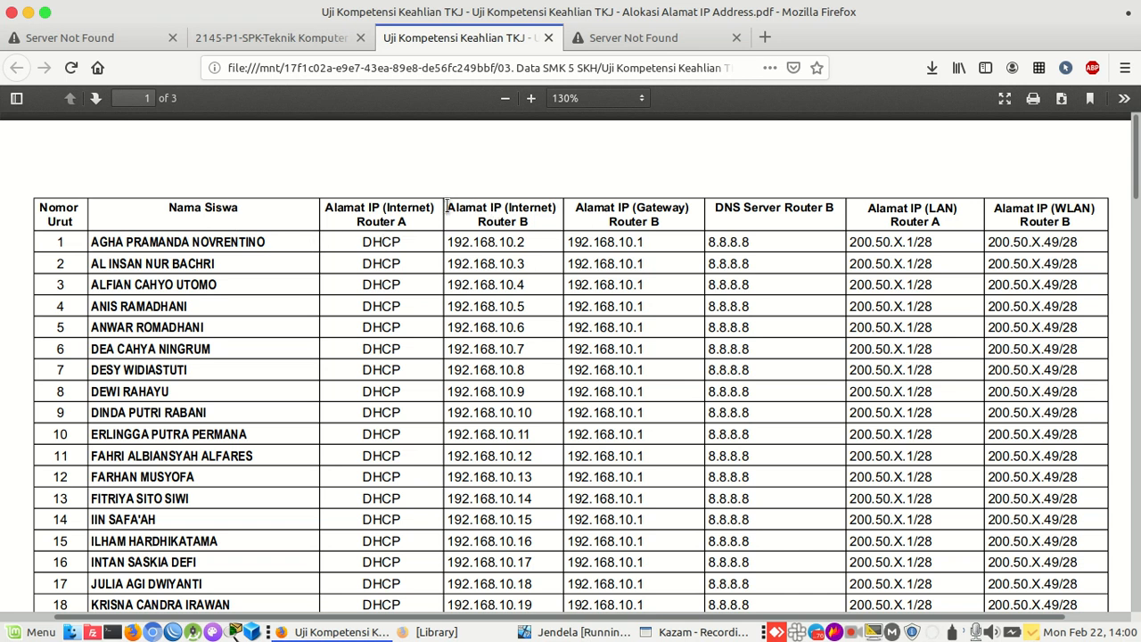
pyautogui.moveTo(542, 239); pyautogui.dragTo(458, 242)
pyautogui.click(528, 241)
# Enter address 192.168.10.2/24 on interface ether1 and save it
pyautogui.click(577, 633)
pyautogui.moveTo(632, 266); pyautogui.dragTo(515, 276)
pyautogui.write('192.')
pyautogui.write('16')
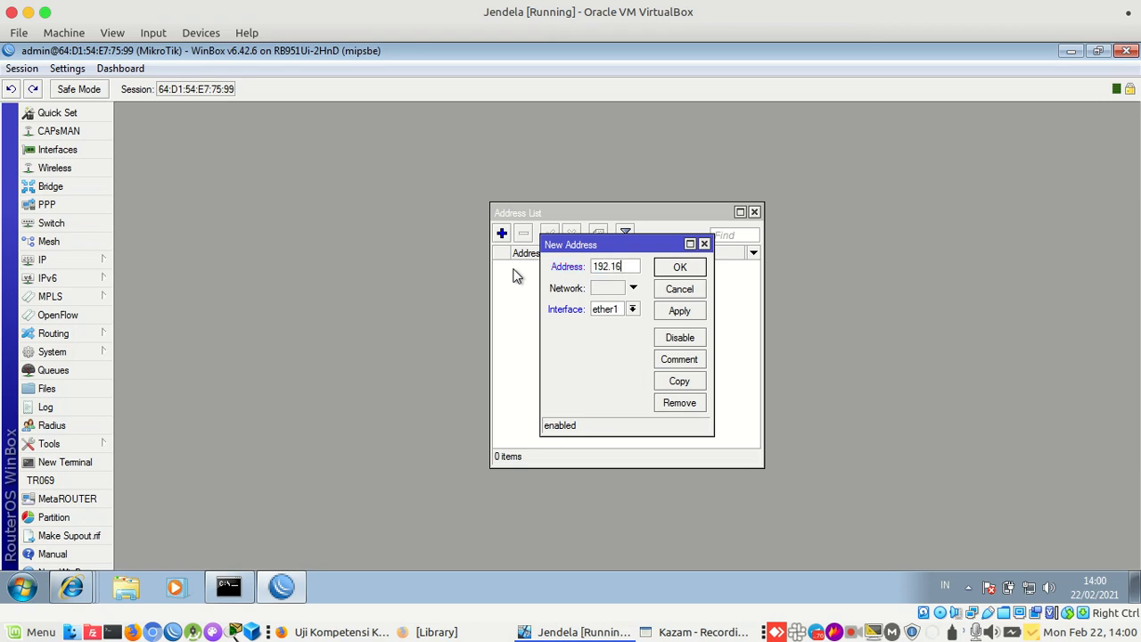
pyautogui.write('8.10.2')
pyautogui.moveTo(539, 300); pyautogui.dragTo(423, 302)
pyautogui.write('/24')
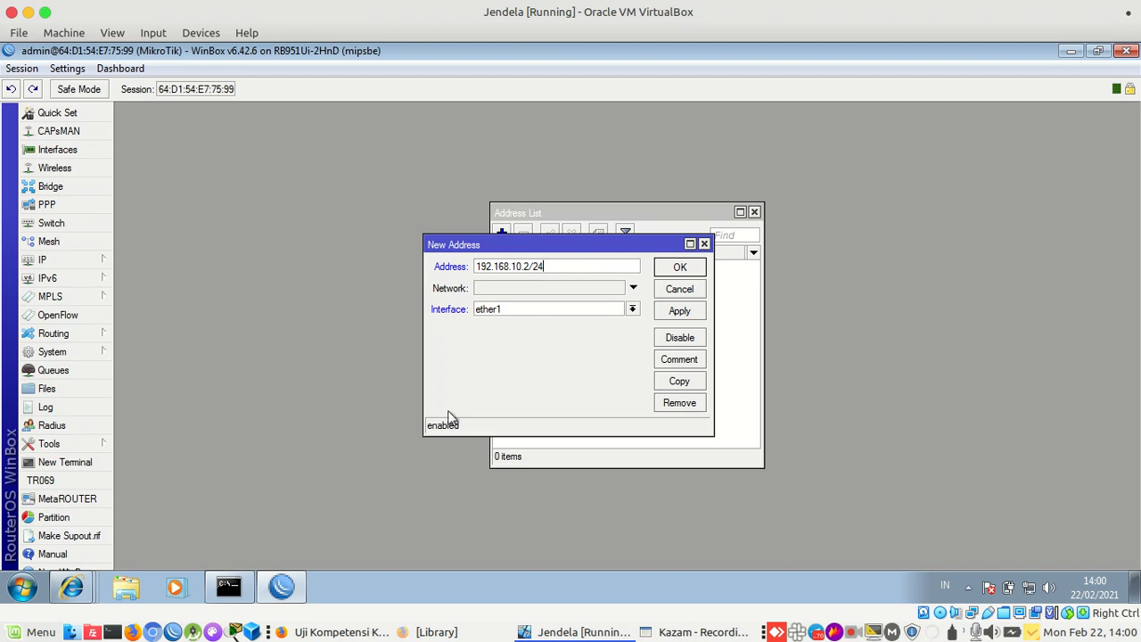
pyautogui.click(343, 632)
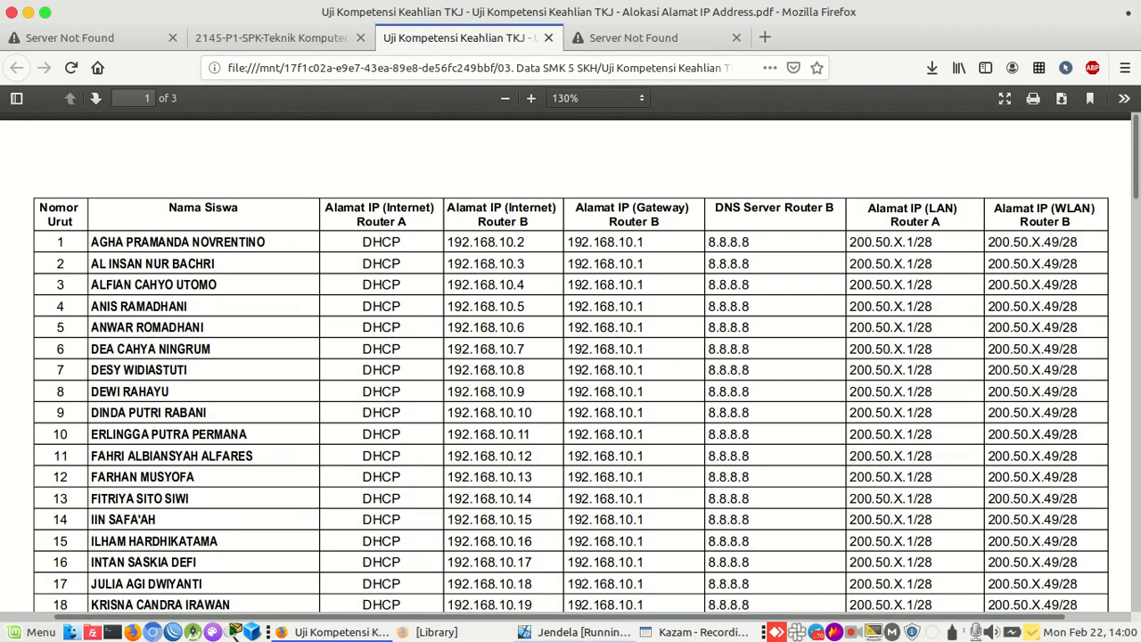
pyautogui.click(526, 632)
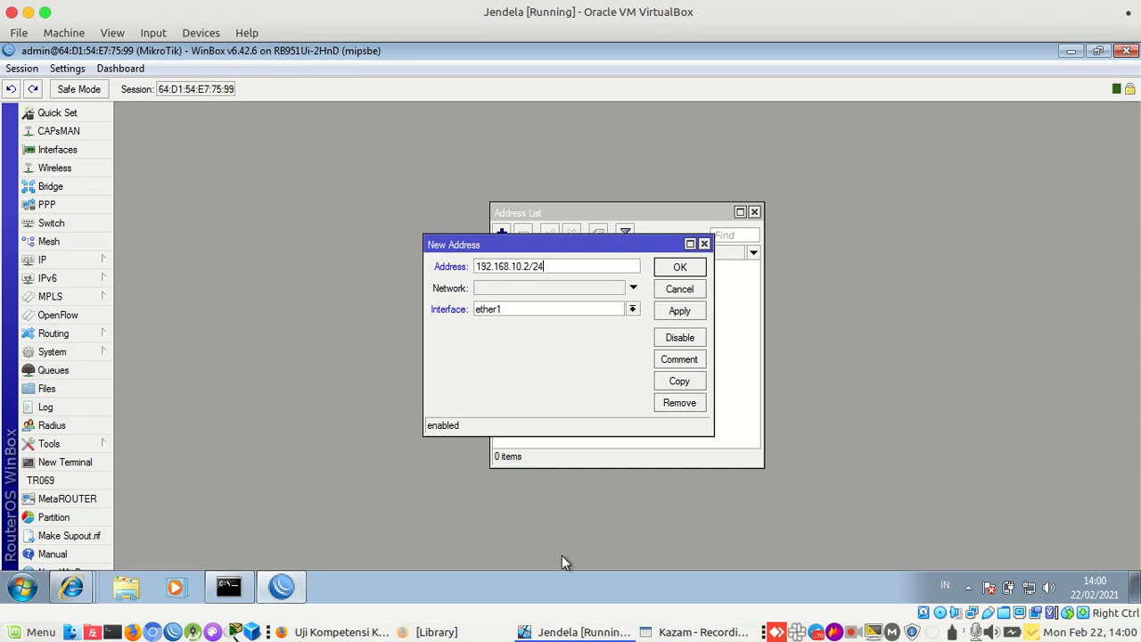
pyautogui.click(562, 315)
pyautogui.click(562, 321)
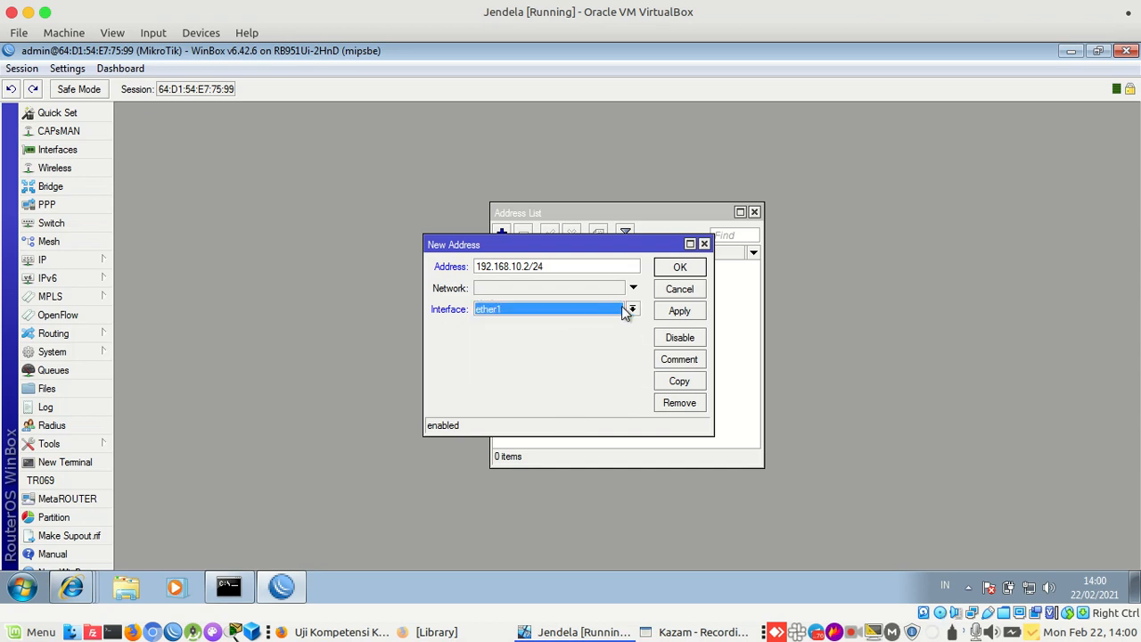
pyautogui.click(675, 318)
pyautogui.click(680, 268)
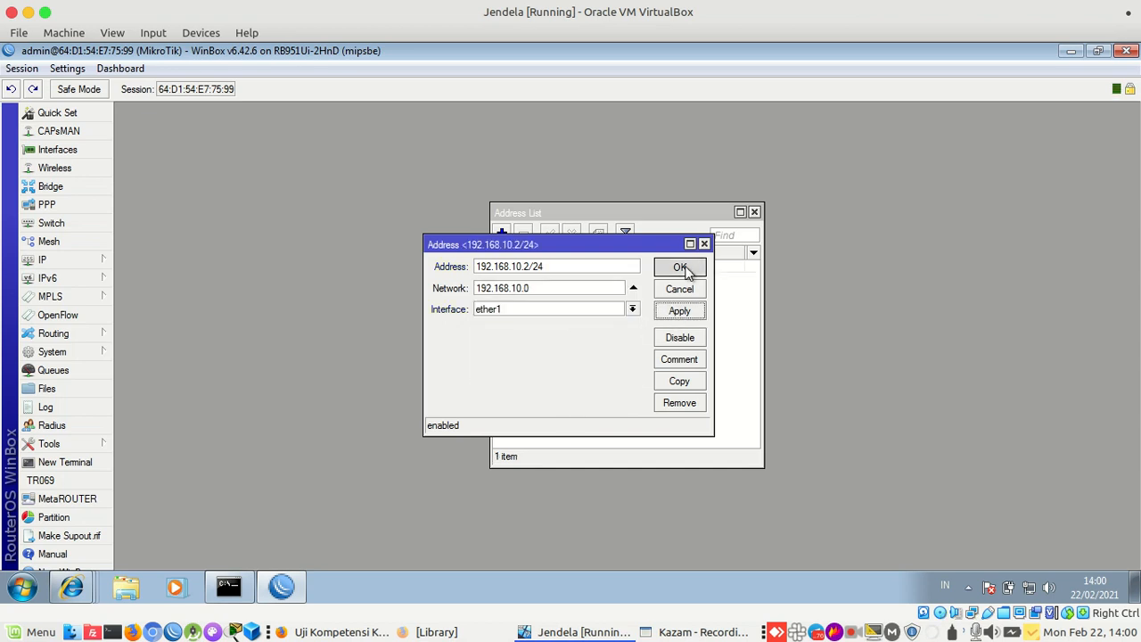
pyautogui.click(93, 263)
# Set the DNS server to 8.8.8.8 with Allow Remote Requests enabled
pyautogui.click(155, 247)
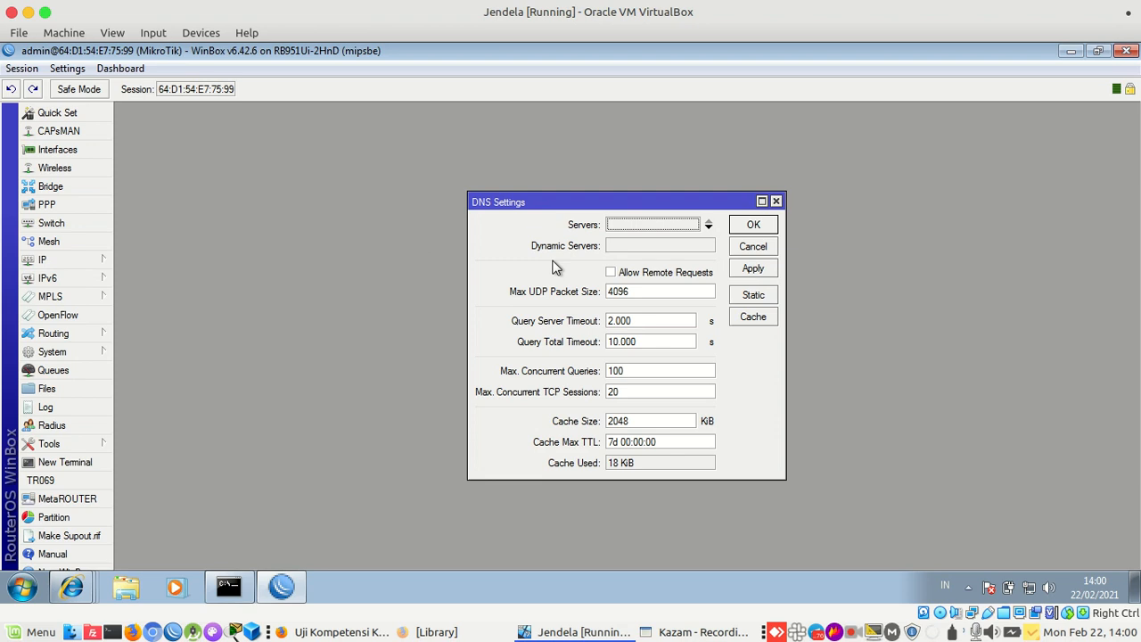
pyautogui.click(615, 276)
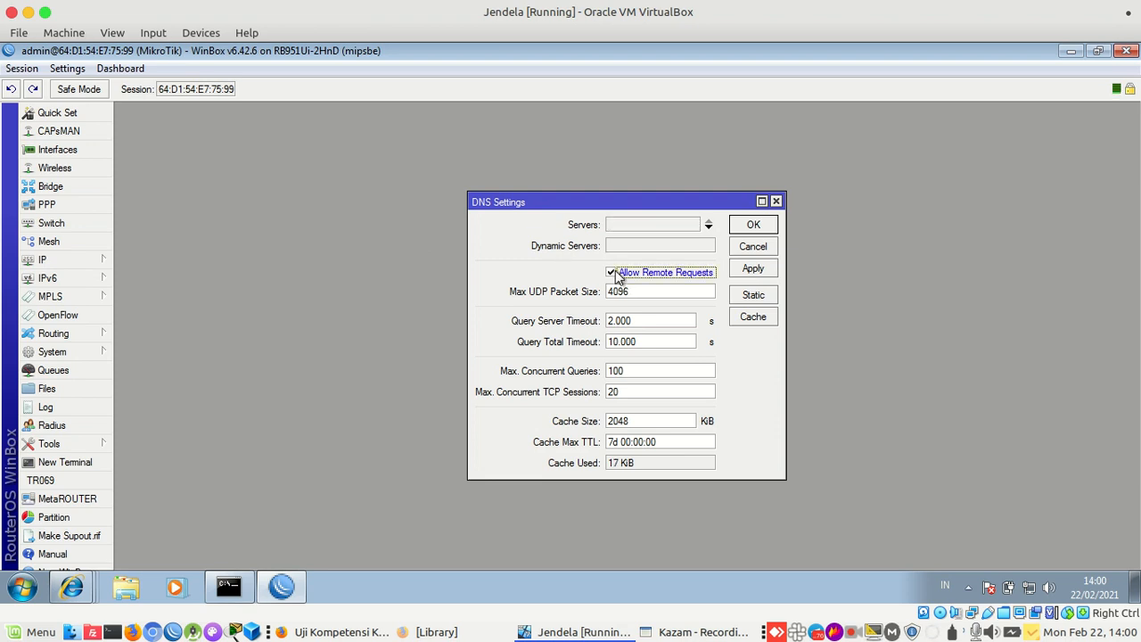
pyautogui.click(640, 226)
pyautogui.write('8.8.8.8')
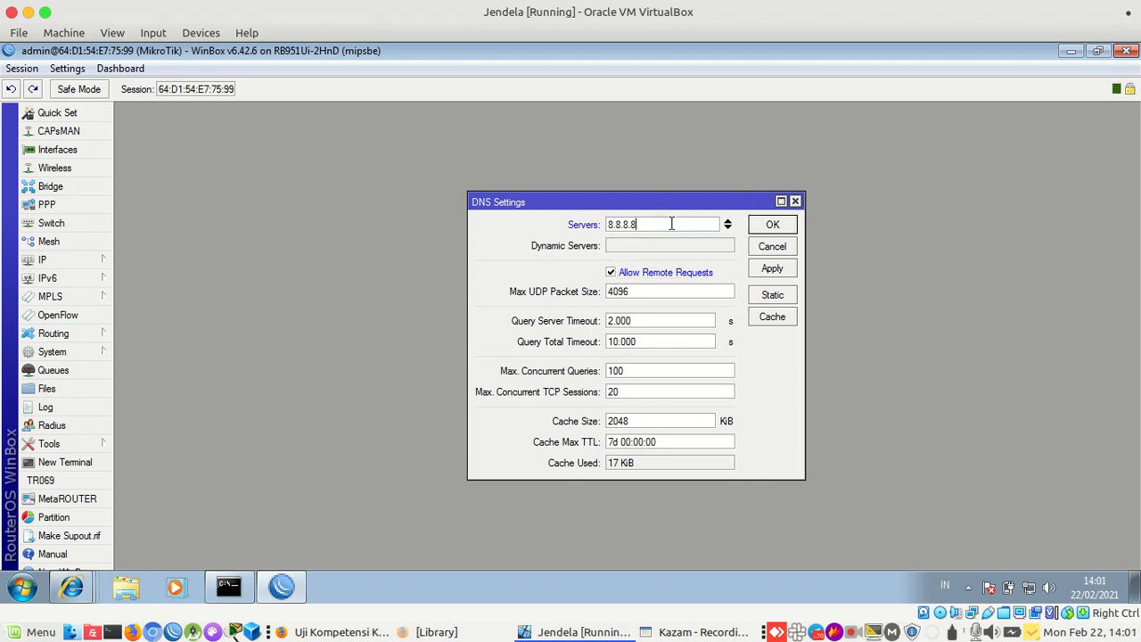
pyautogui.doubleClick(668, 224)
pyautogui.click(772, 269)
pyautogui.click(772, 224)
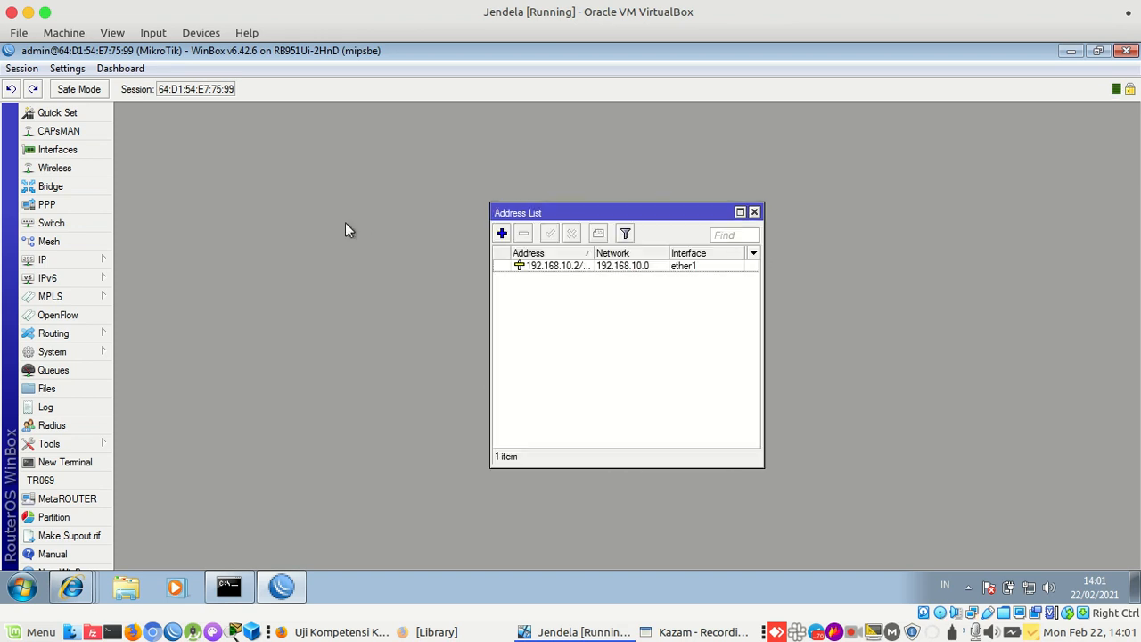
pyautogui.click(103, 260)
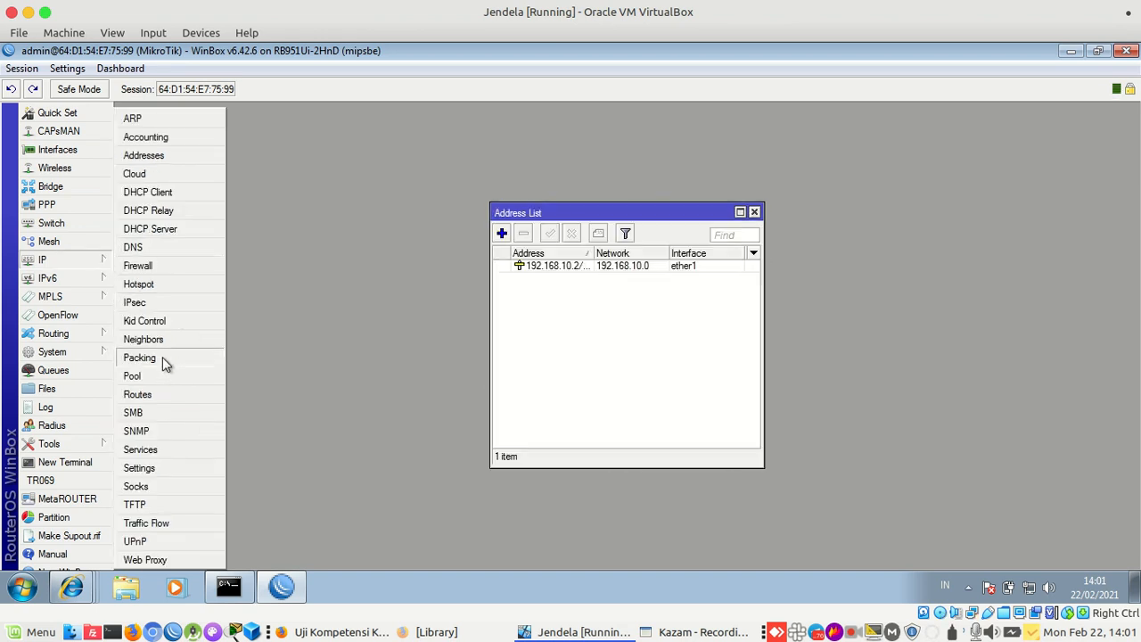
pyautogui.click(158, 392)
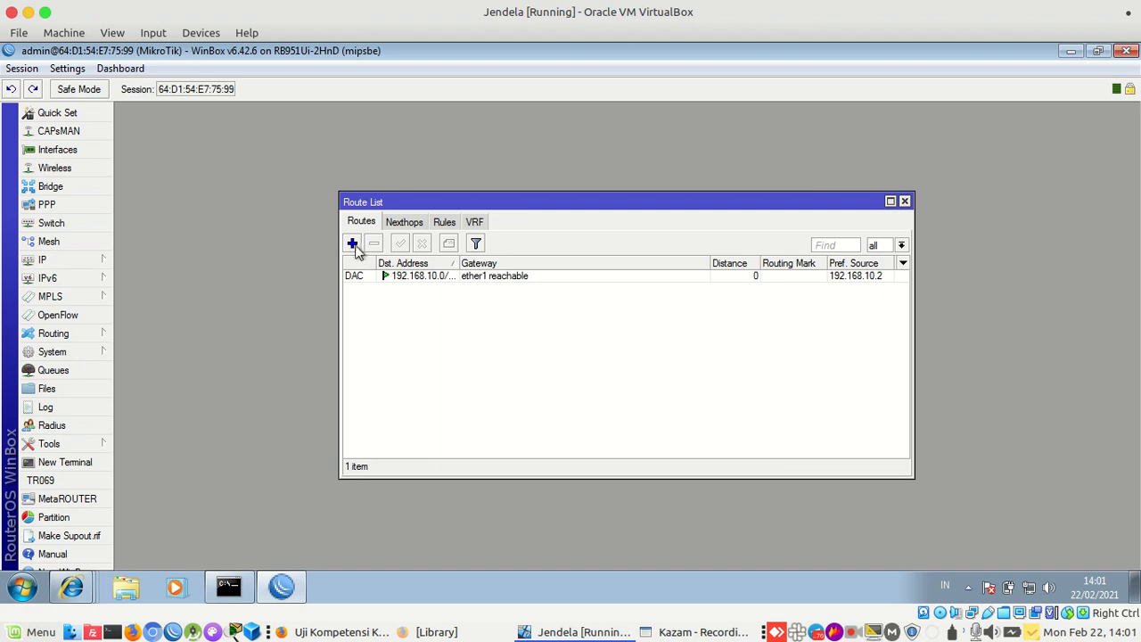
# Start a new route in IP > Routes, keeping destination 0.0.0.0/0
pyautogui.click(353, 243)
pyautogui.moveTo(573, 184); pyautogui.dragTo(517, 302)
pyautogui.click(581, 348)
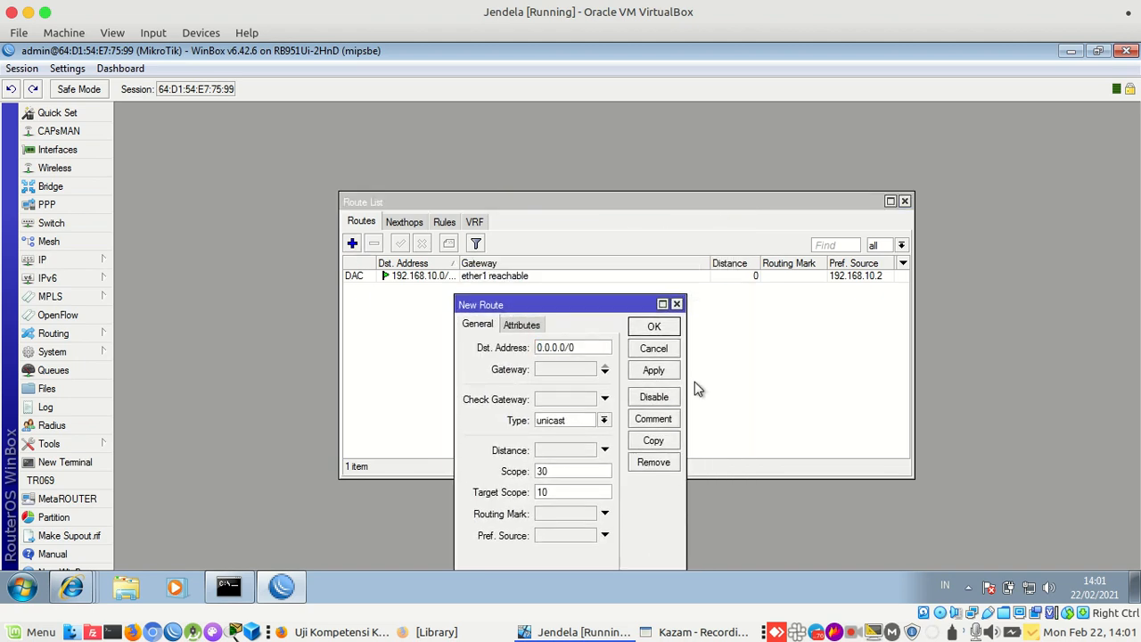
pyautogui.moveTo(687, 383); pyautogui.dragTo(843, 377)
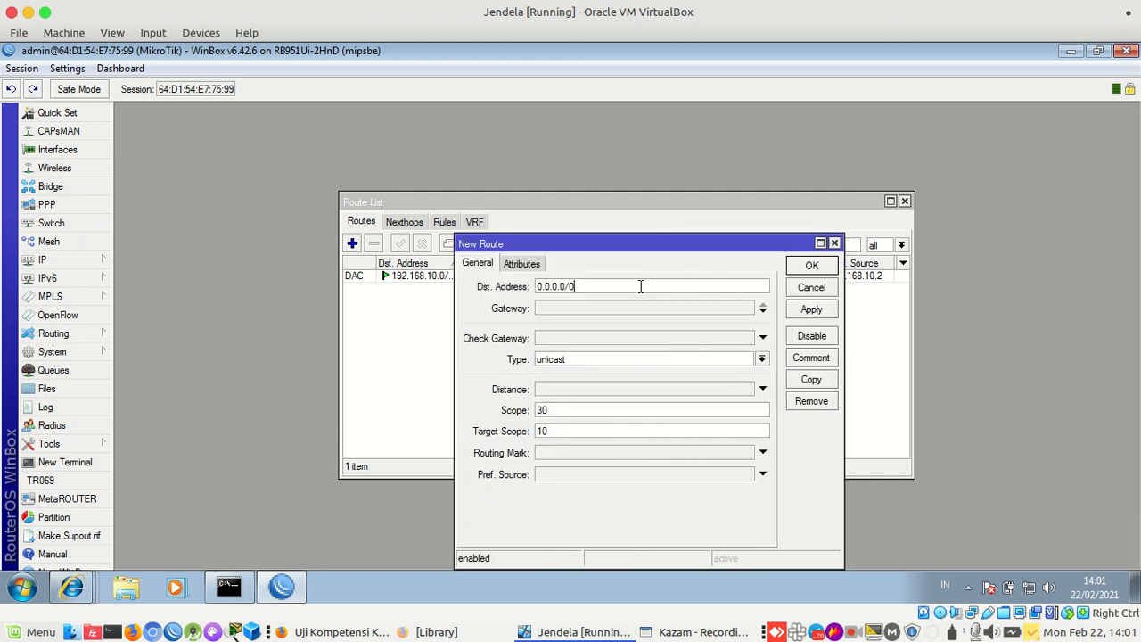
pyautogui.moveTo(641, 286); pyautogui.dragTo(517, 286)
pyautogui.click(584, 285)
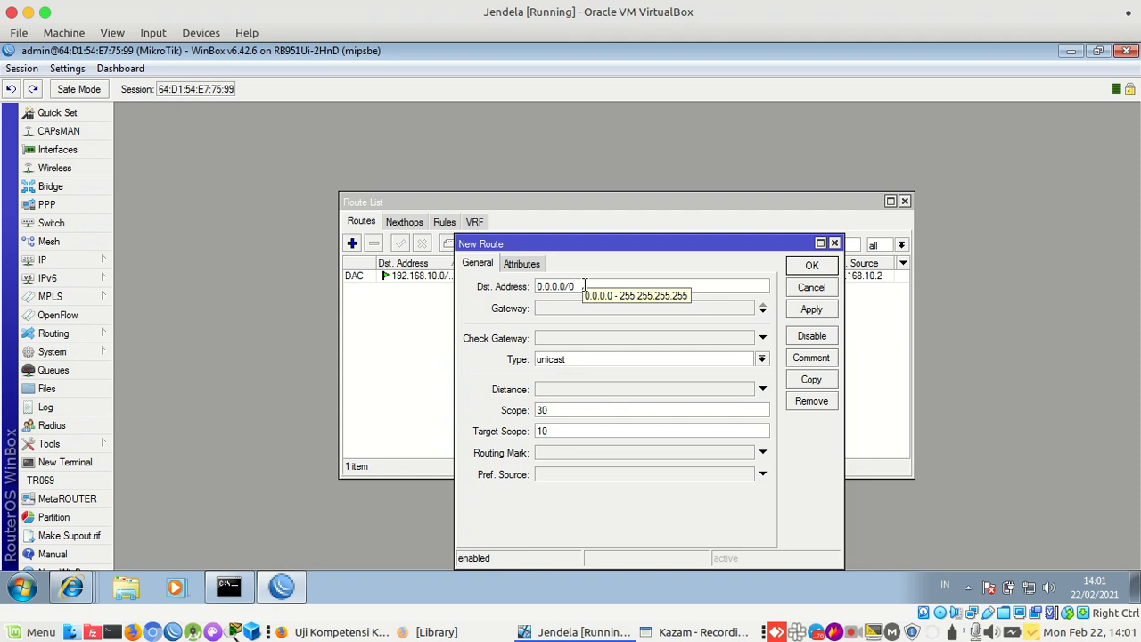
pyautogui.doubleClick(585, 286)
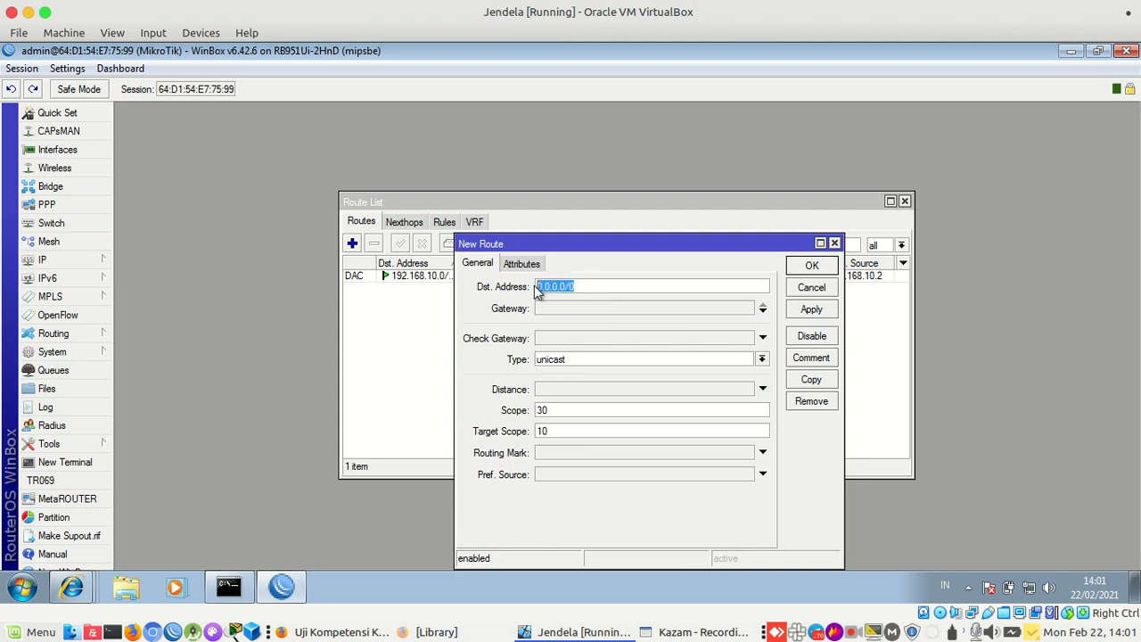
pyautogui.click(587, 294)
pyautogui.doubleClick(587, 294)
pyautogui.click(586, 294)
pyautogui.doubleClick(586, 295)
pyautogui.doubleClick(588, 284)
# Begin the gateway as 192.168 and check Router B's gateway in the IP table
pyautogui.click(585, 306)
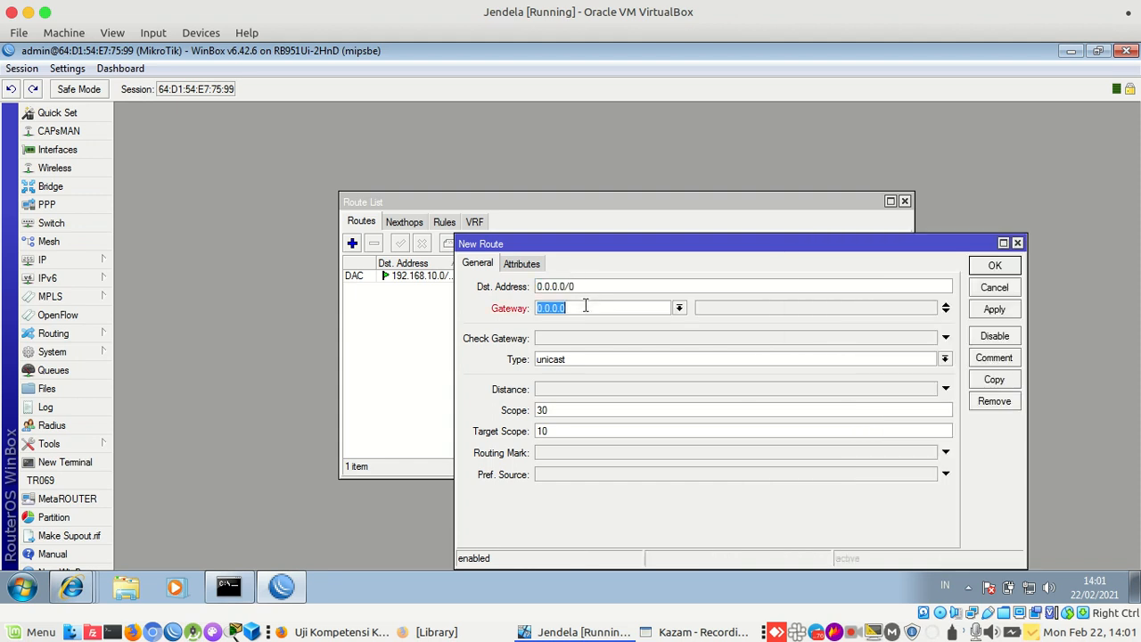
pyautogui.write('192.168')
pyautogui.click(356, 631)
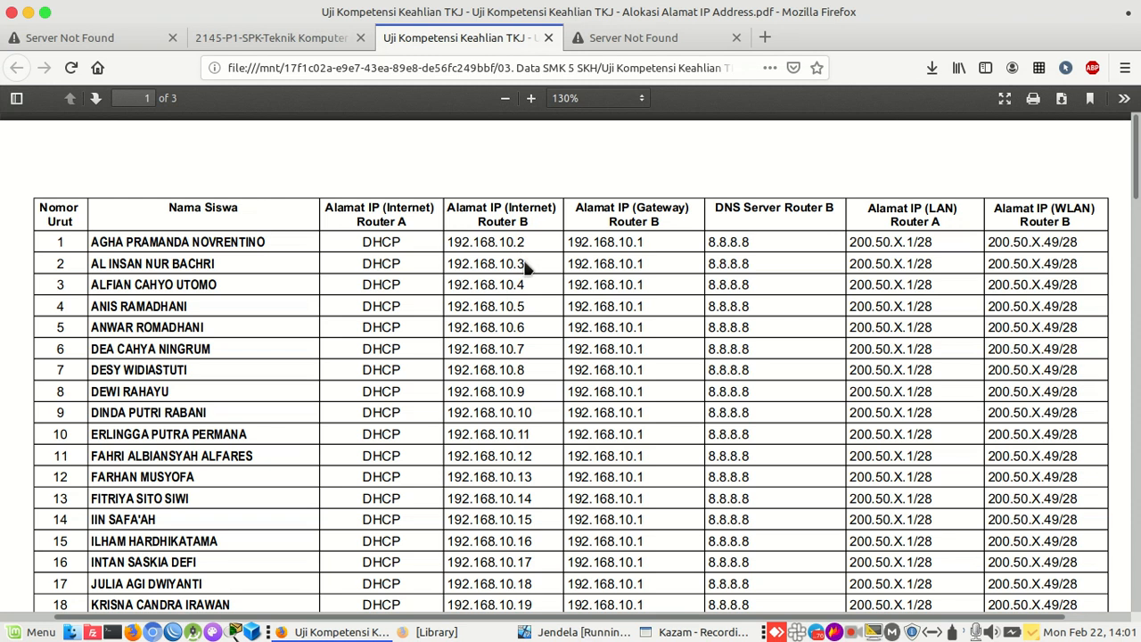
pyautogui.moveTo(526, 266); pyautogui.dragTo(489, 263)
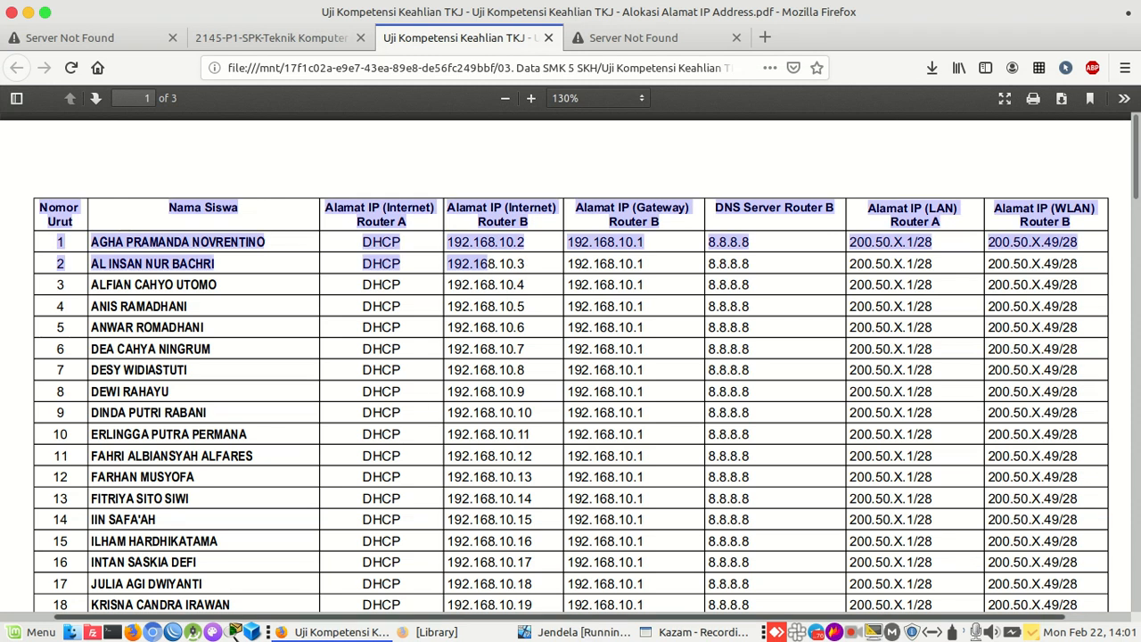
# Complete the gateway as 192.168.10.1 and save the default route
pyautogui.click(523, 631)
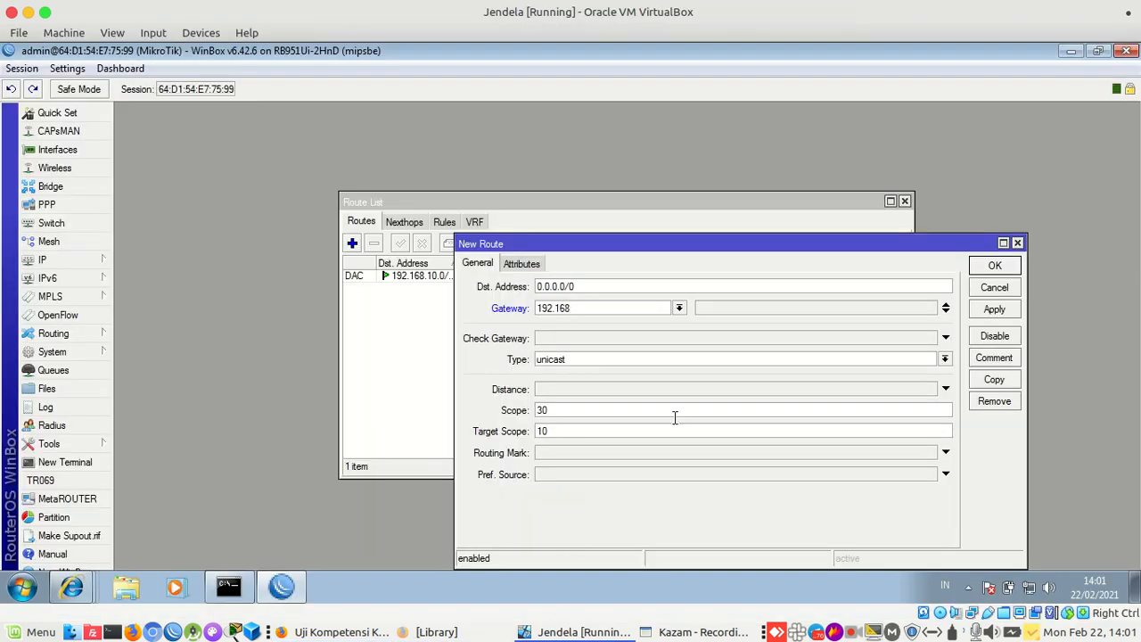
pyautogui.write('.10.1')
pyautogui.click(995, 308)
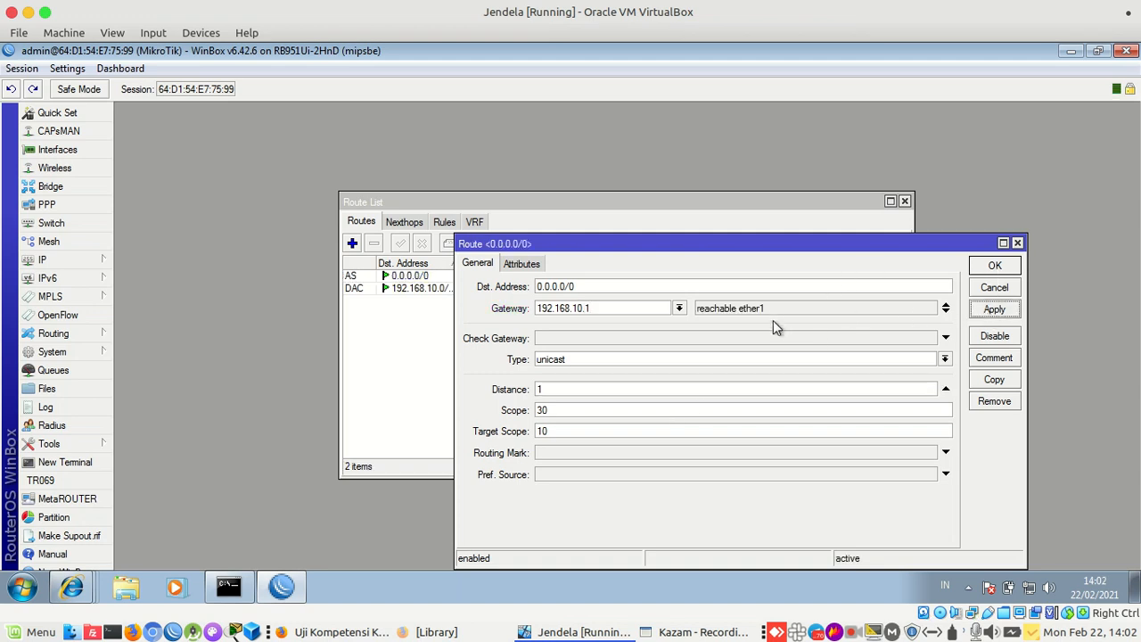
pyautogui.moveTo(774, 312); pyautogui.dragTo(699, 309)
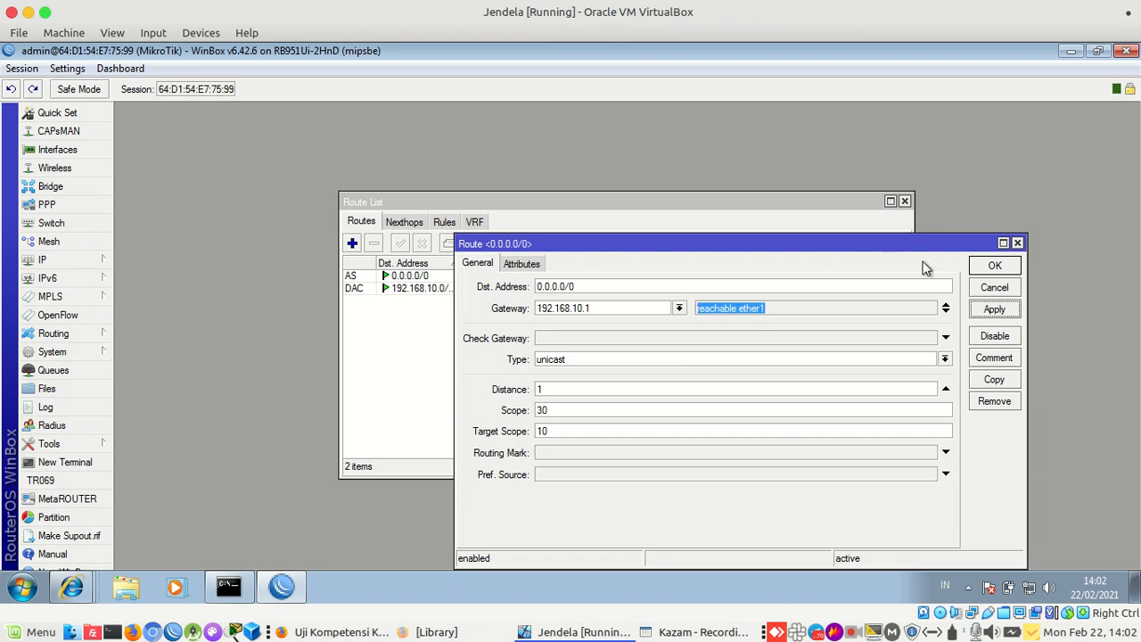
pyautogui.click(995, 267)
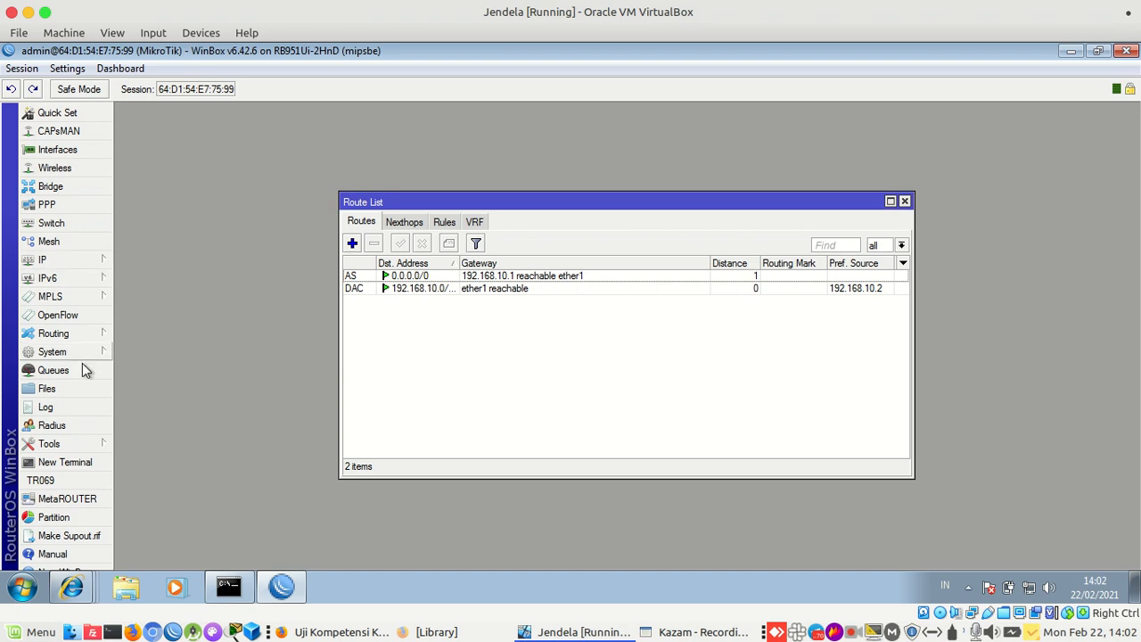
# Ping the gateway 192.168.10.1 from a new router terminal
pyautogui.click(81, 467)
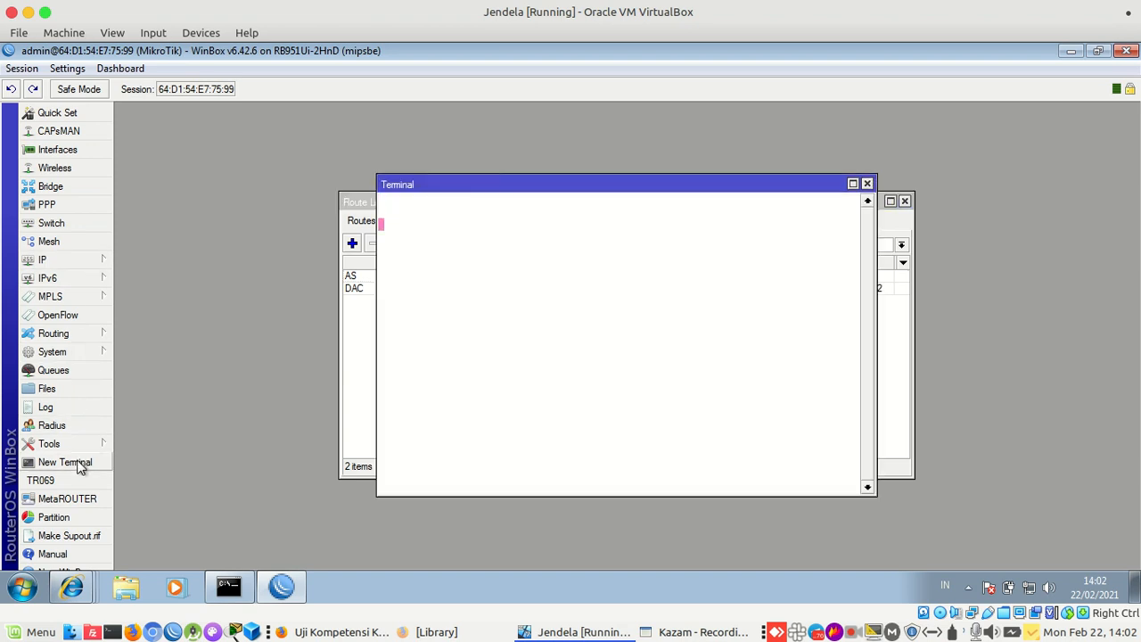
pyautogui.write('pimg')
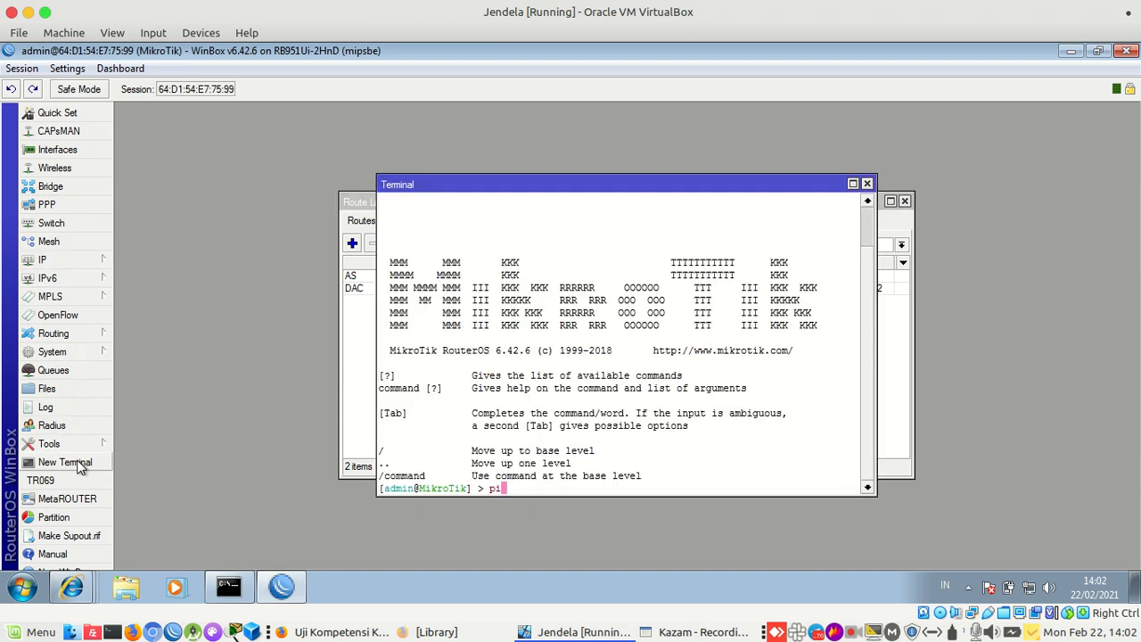
pyautogui.press('BackSpace')
pyautogui.press('BackSpace')
pyautogui.write('ng 192.168.10.1')
pyautogui.press('Return')
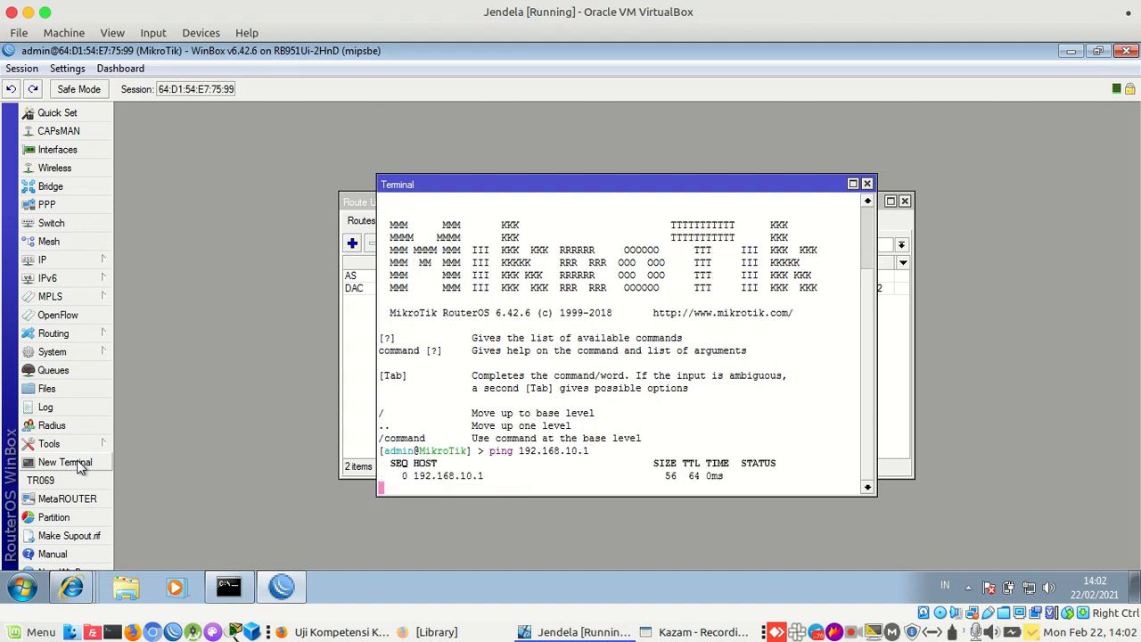
pyautogui.hotkey('ctrl', 'c')
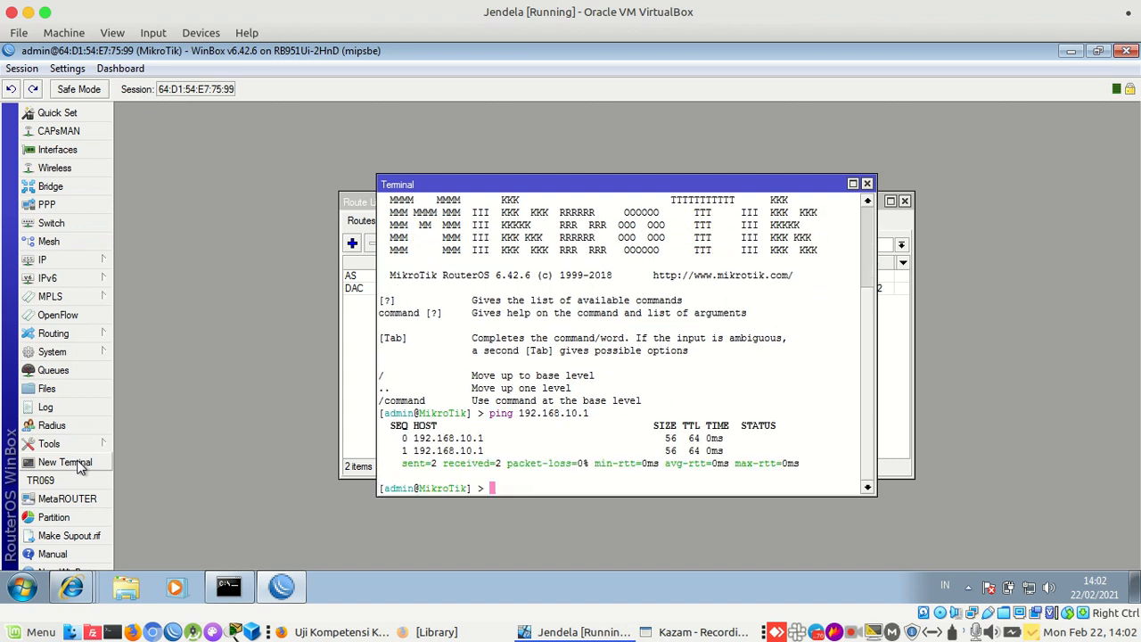
# Ping 8.8.8.8 and google.com to confirm the router has internet access
pyautogui.write('ping 8.8.8.8')
pyautogui.press('Return')
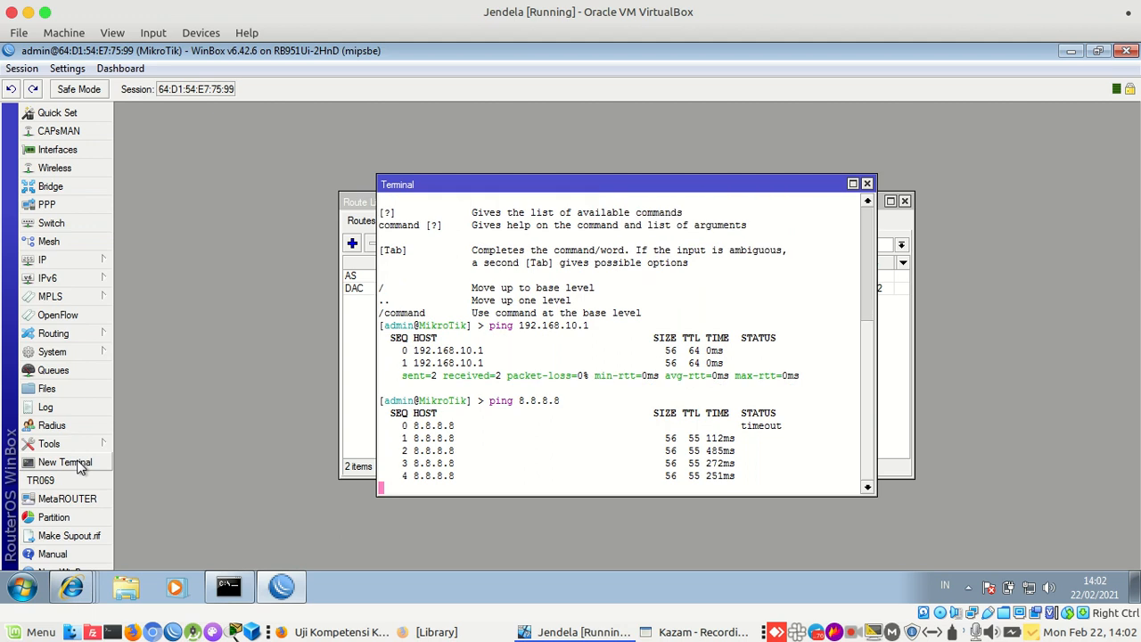
pyautogui.hotkey('ctrl', 'c')
pyautogui.write('ping ')
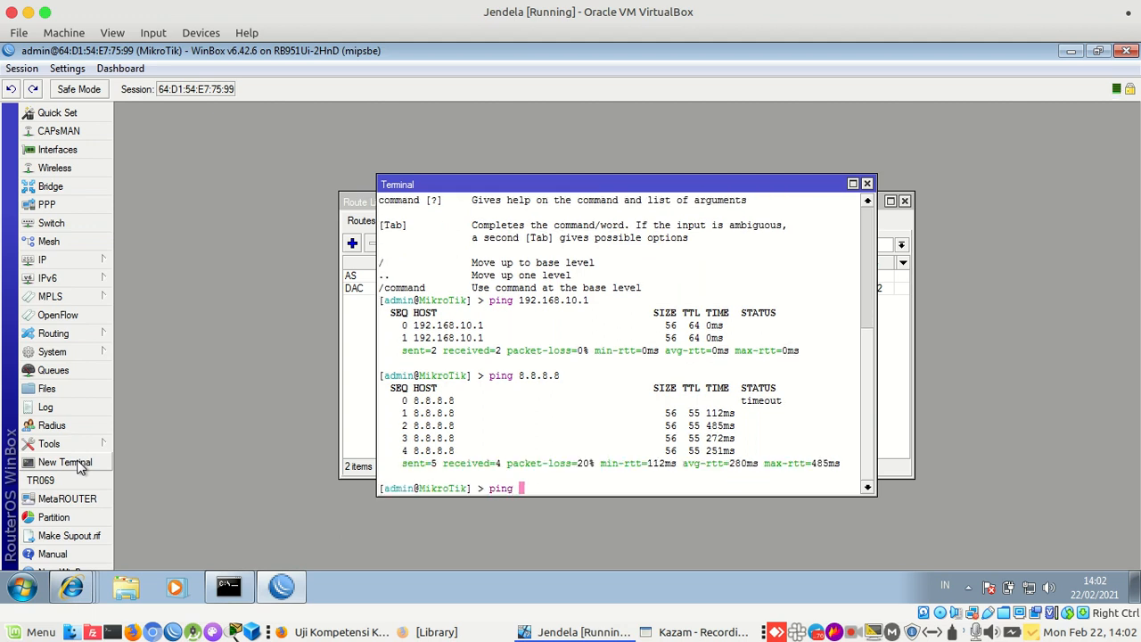
pyautogui.write('google.com')
pyautogui.press('Return')
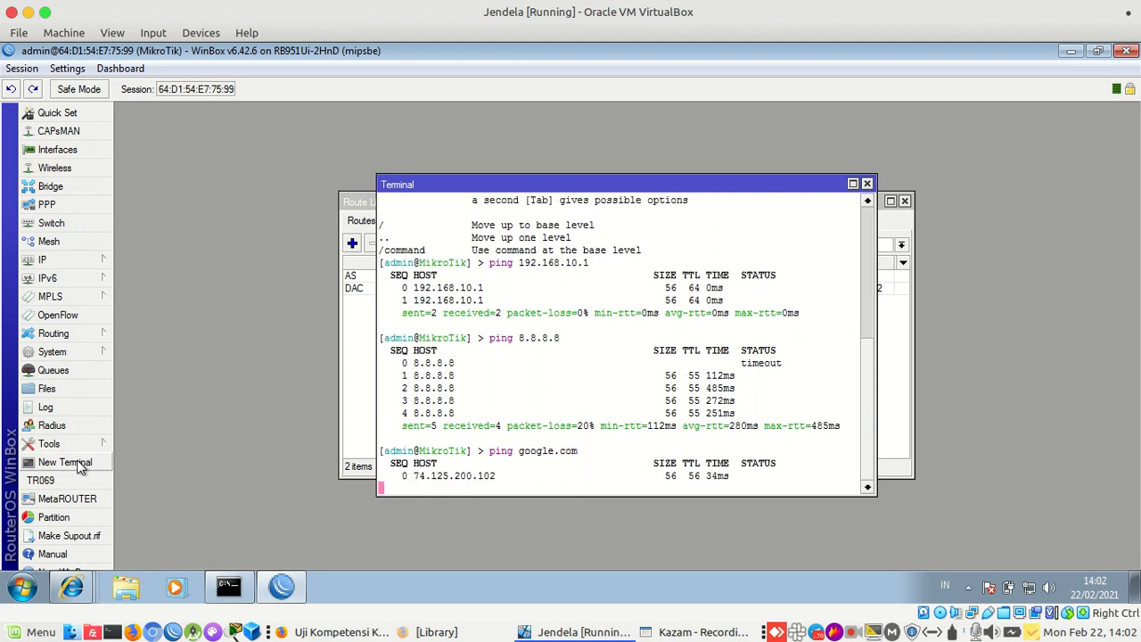
pyautogui.hotkey('ctrl', 'c')
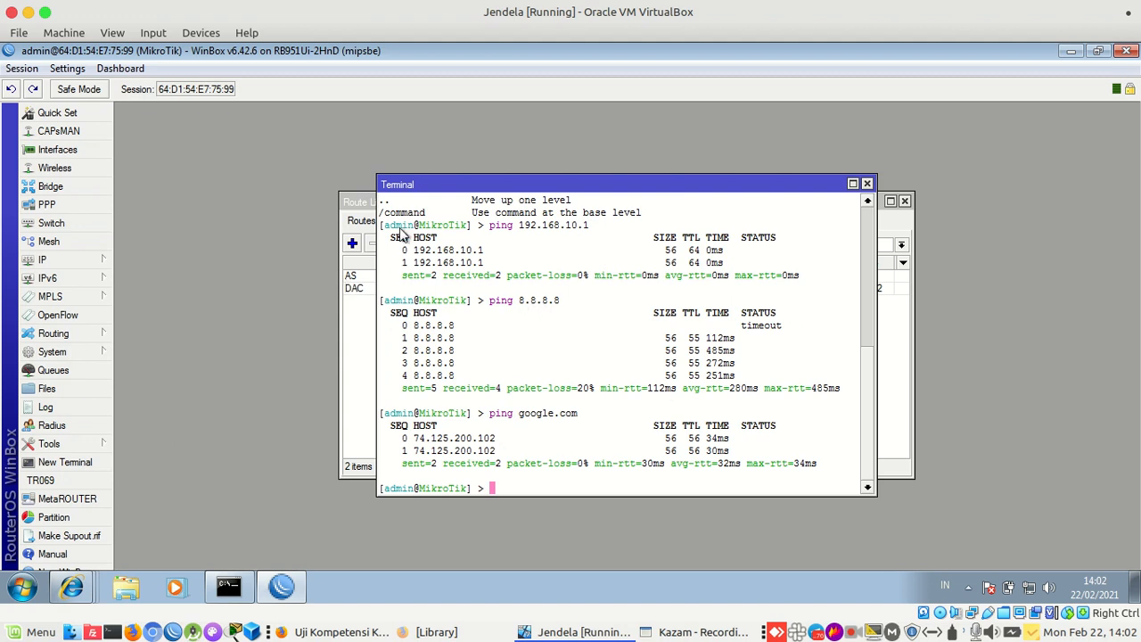
# Start a new entry in IP > Addresses, then switch to Firefox's IP allocation table
pyautogui.click(103, 271)
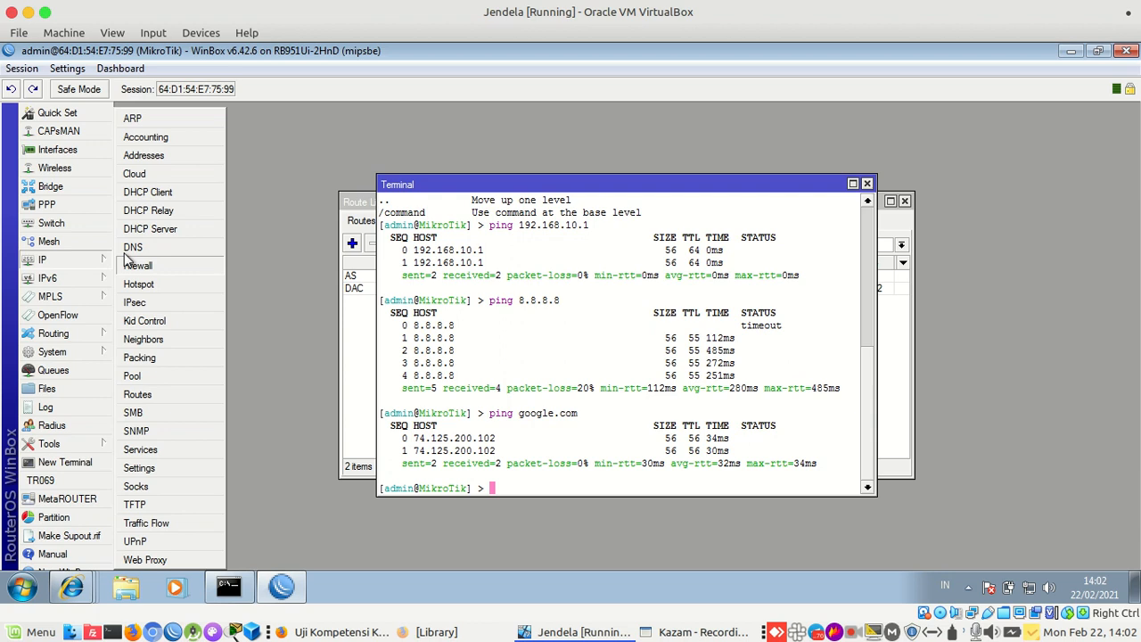
pyautogui.click(179, 157)
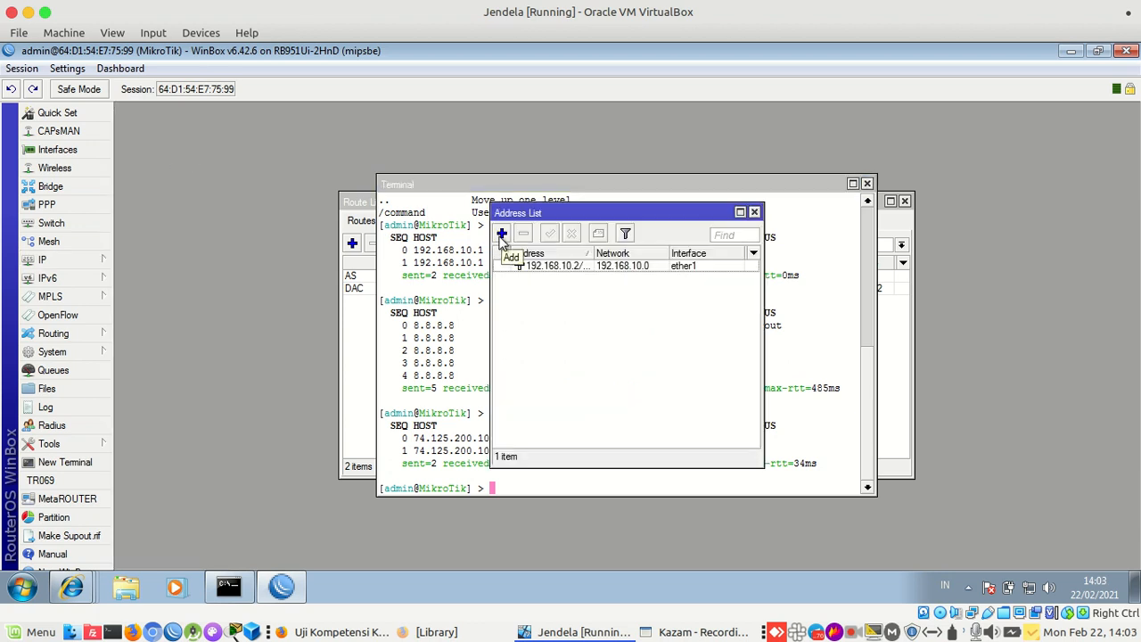
pyautogui.click(502, 234)
pyautogui.click(525, 267)
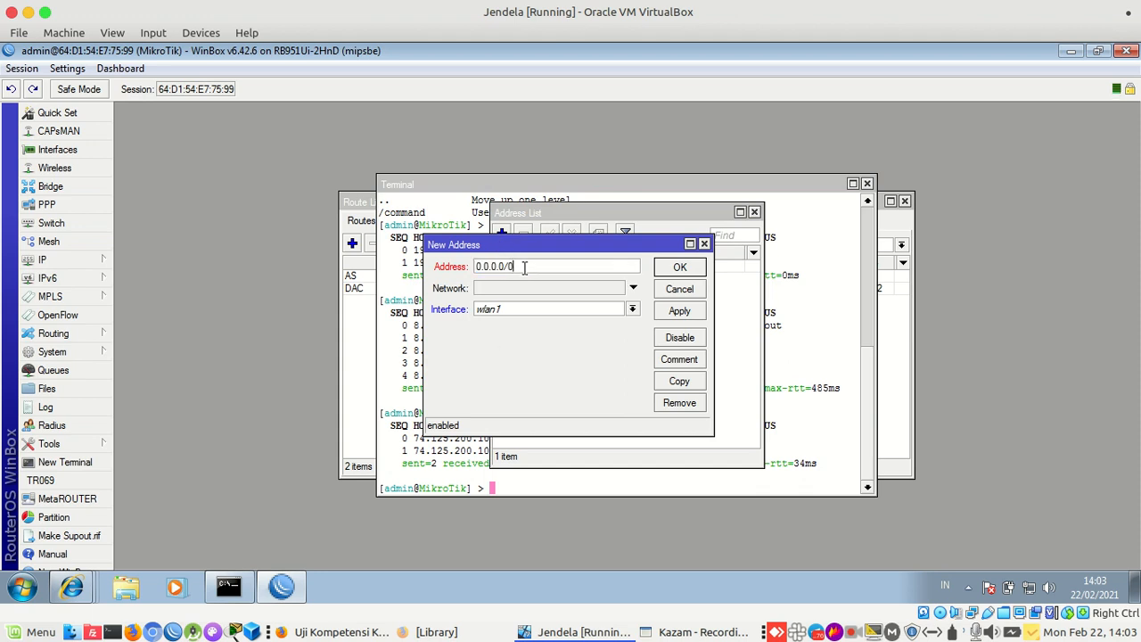
pyautogui.hotkey('alt', 'Tab')
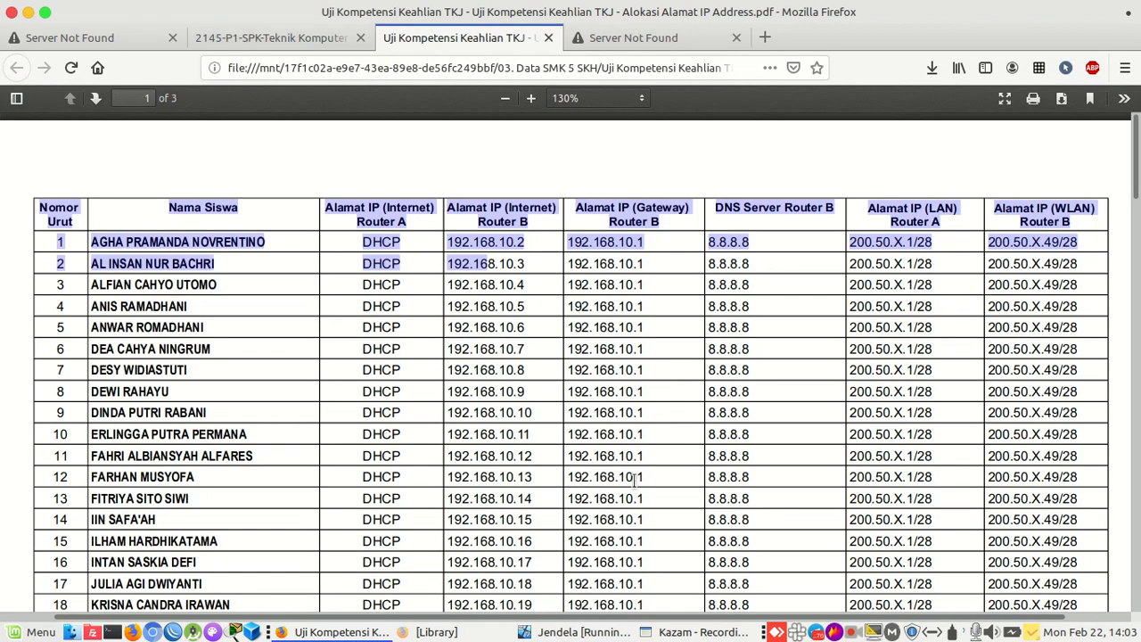
pyautogui.click(1044, 245)
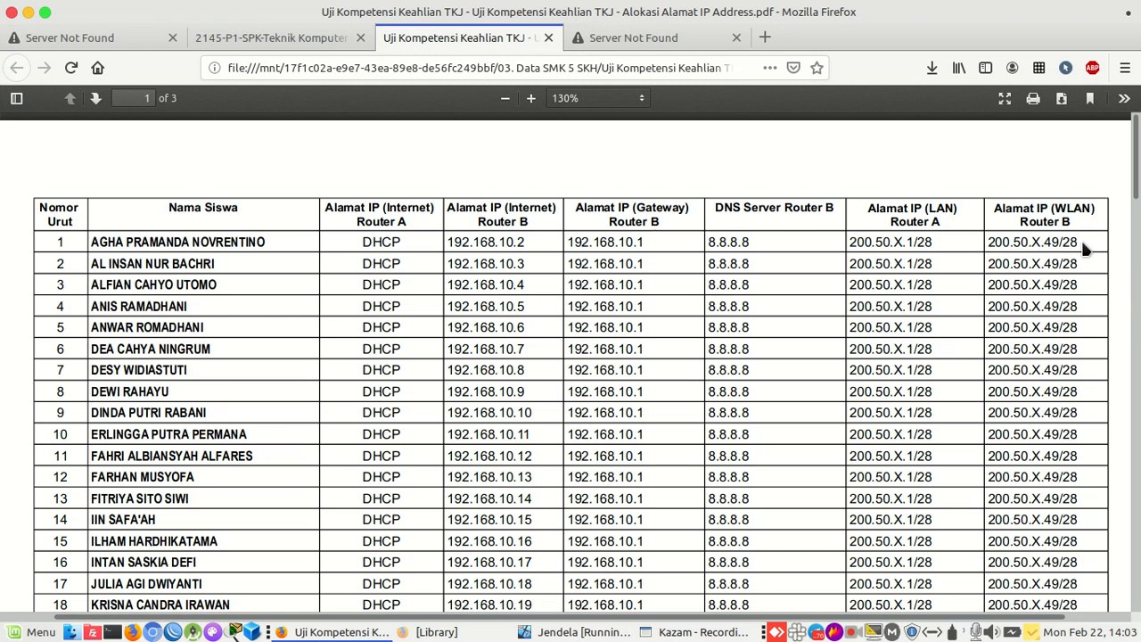
pyautogui.moveTo(1078, 246); pyautogui.dragTo(1022, 247)
pyautogui.click(1021, 247)
# Enter 200.50.1.49/28 for wlan1, verify network 200.50.1.48, and save the address
pyautogui.click(341, 632)
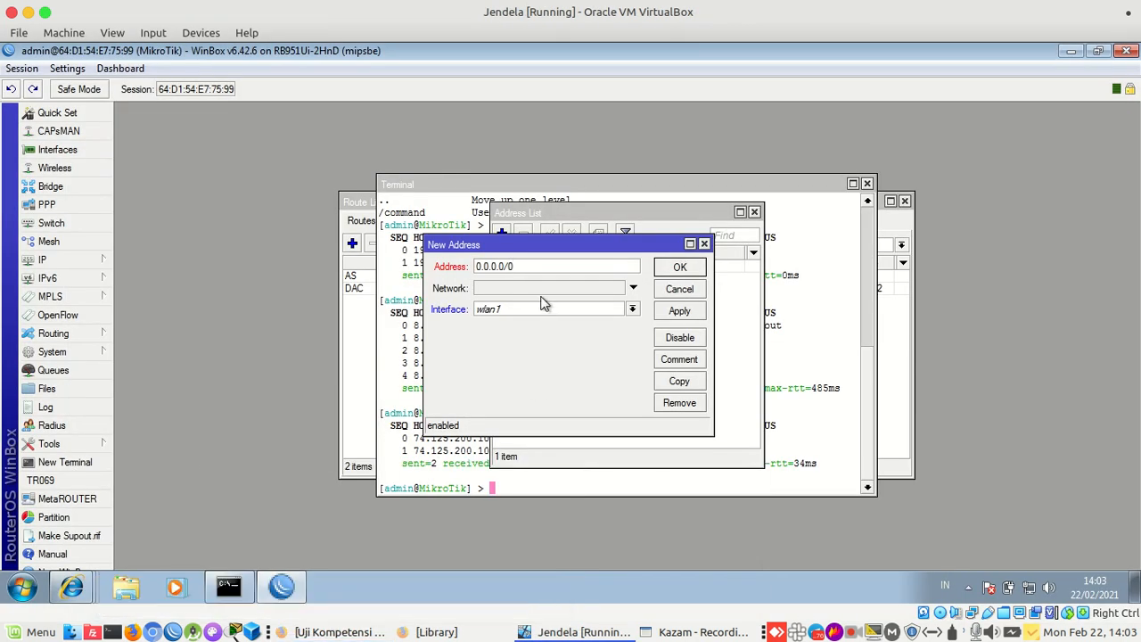
pyautogui.moveTo(529, 265); pyautogui.dragTo(393, 278)
pyautogui.write('200.50.1.49/28')
pyautogui.click(675, 312)
pyautogui.moveTo(526, 288); pyautogui.dragTo(467, 290)
pyautogui.click(547, 290)
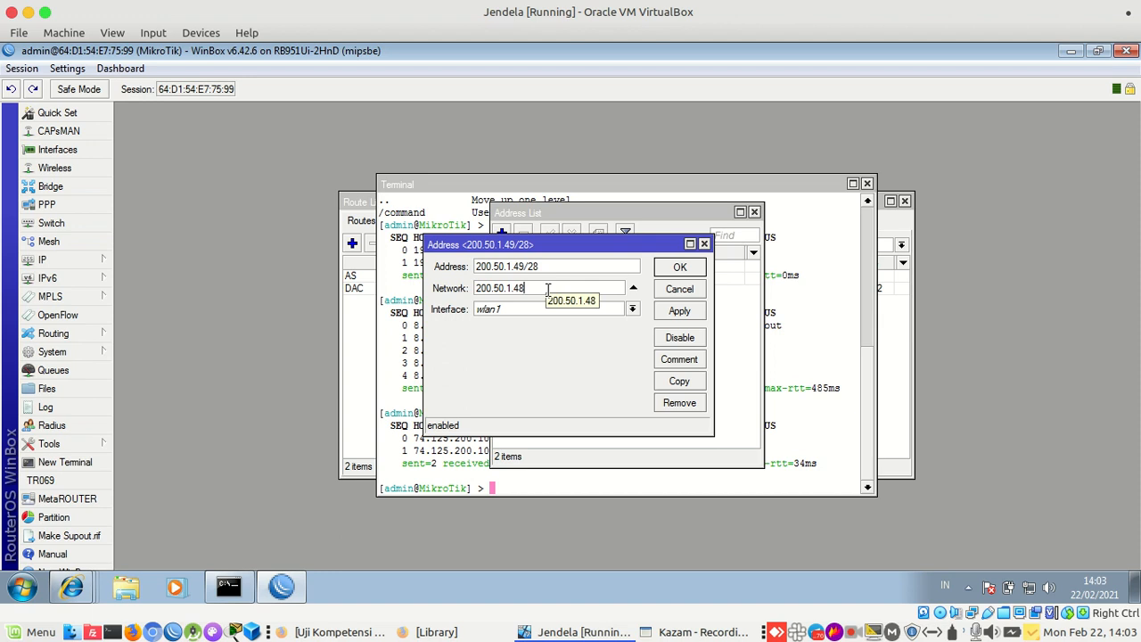
pyautogui.click(670, 312)
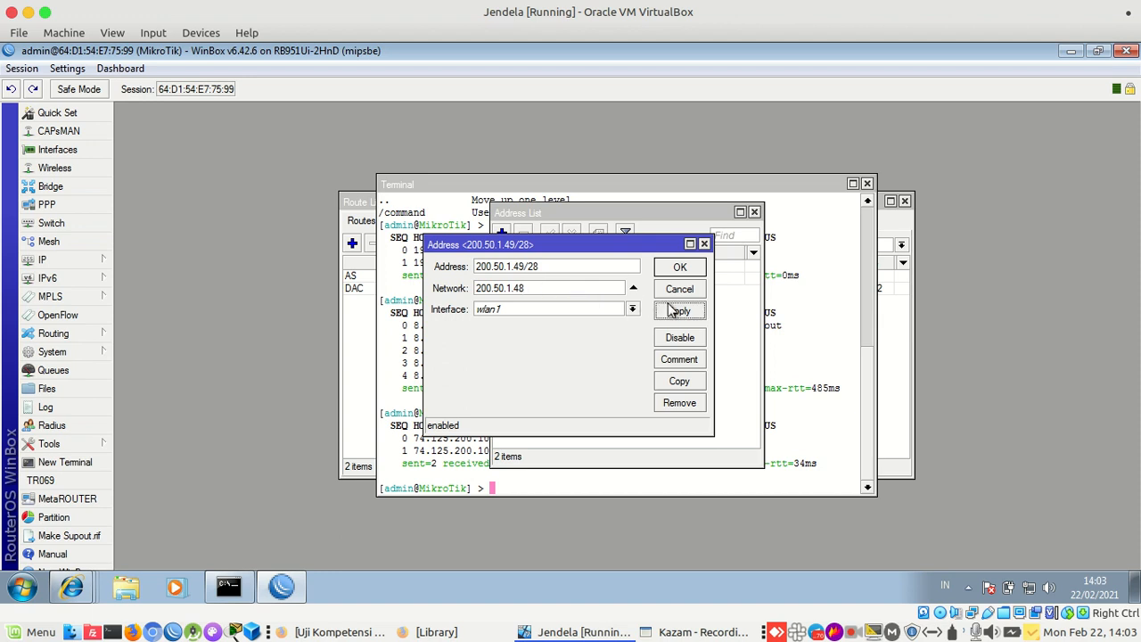
pyautogui.click(680, 269)
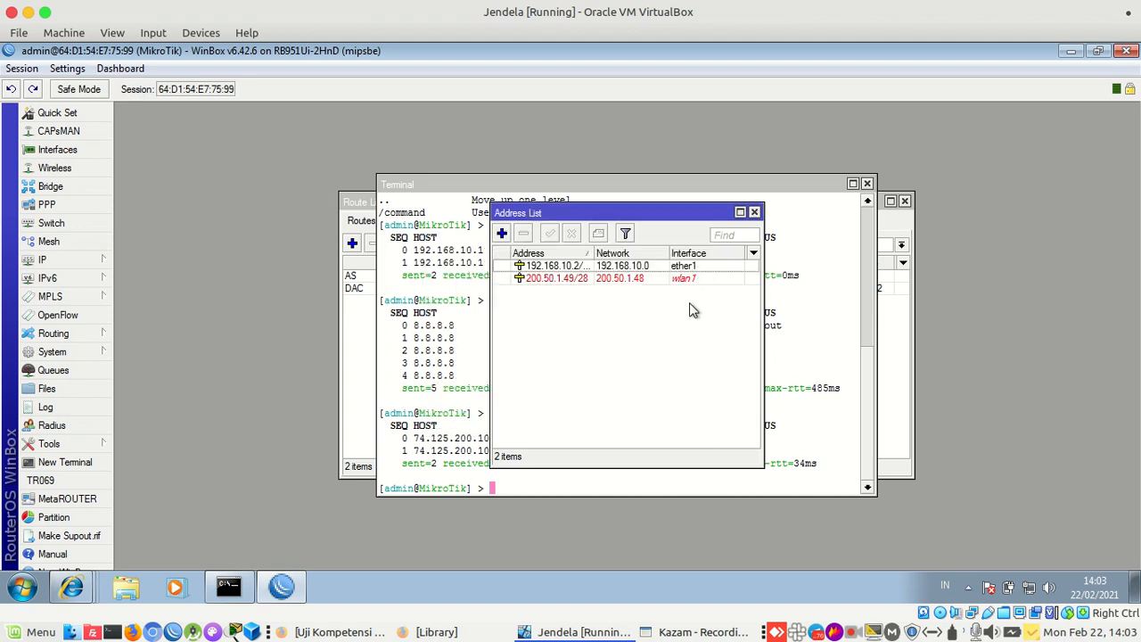
pyautogui.click(682, 282)
pyautogui.click(603, 330)
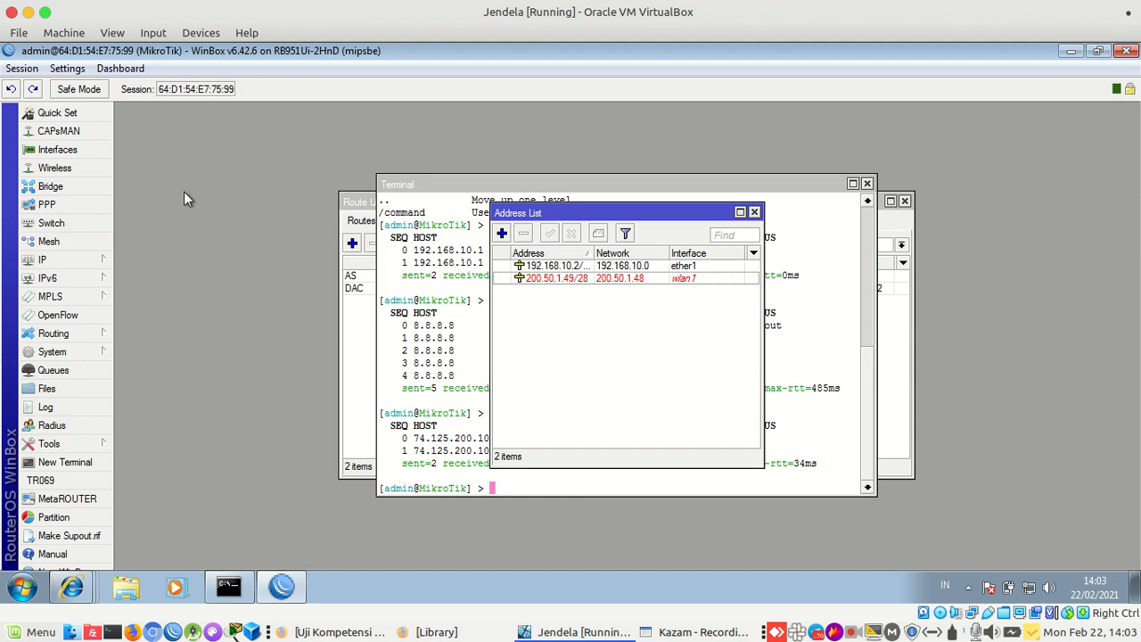
# Enable the disabled wlan1 wireless interface and open its properties
pyautogui.click(81, 164)
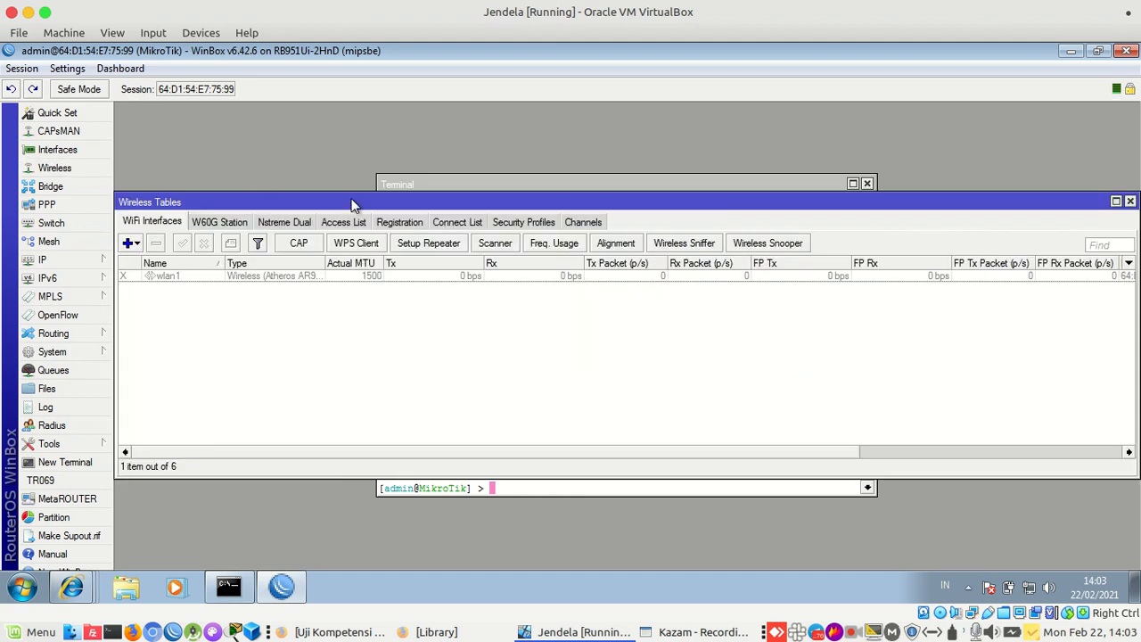
pyautogui.click(275, 277)
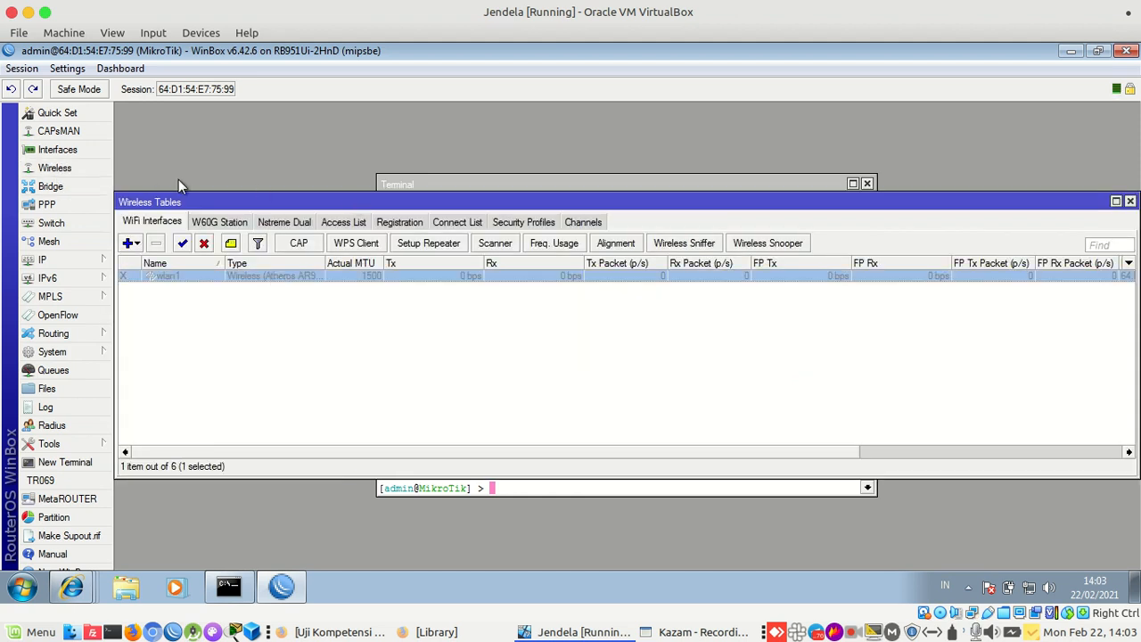
pyautogui.click(182, 244)
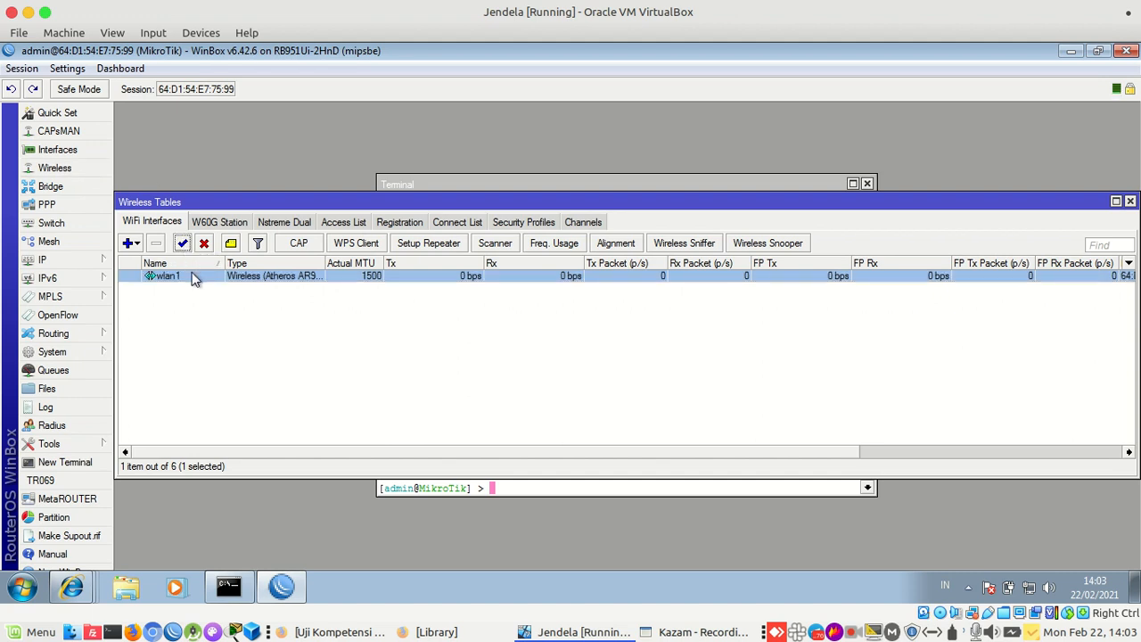
pyautogui.doubleClick(193, 276)
pyautogui.moveTo(456, 115); pyautogui.dragTo(443, 165)
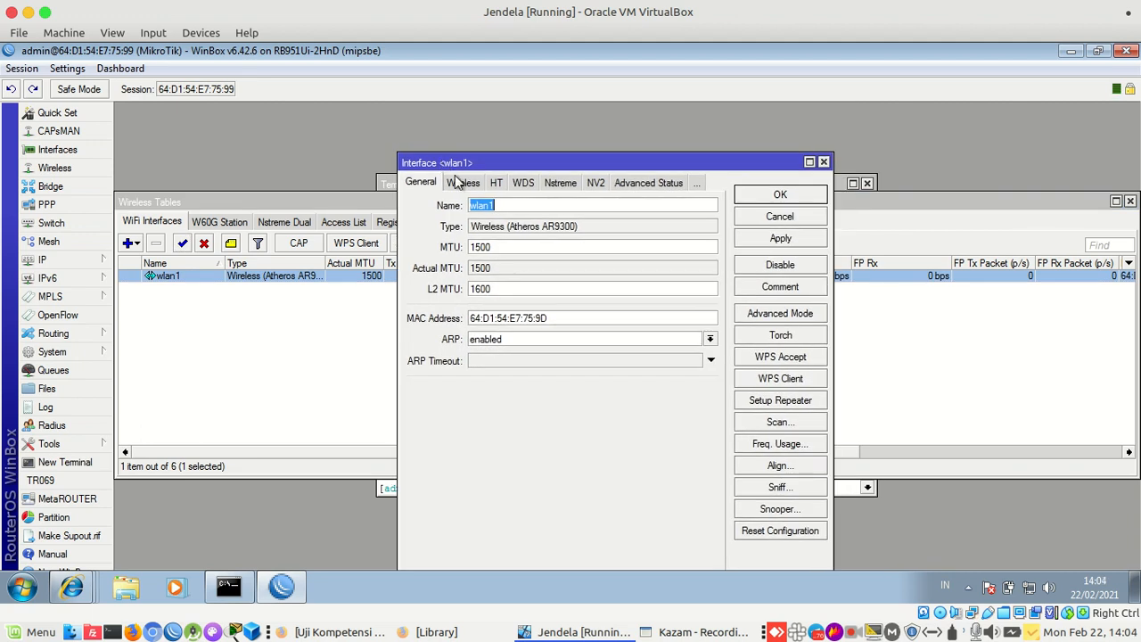
# Set wlan1 to ap bridge mode on band 2GHz-B/G/N with 20MHz channel width
pyautogui.click(463, 184)
pyautogui.click(553, 207)
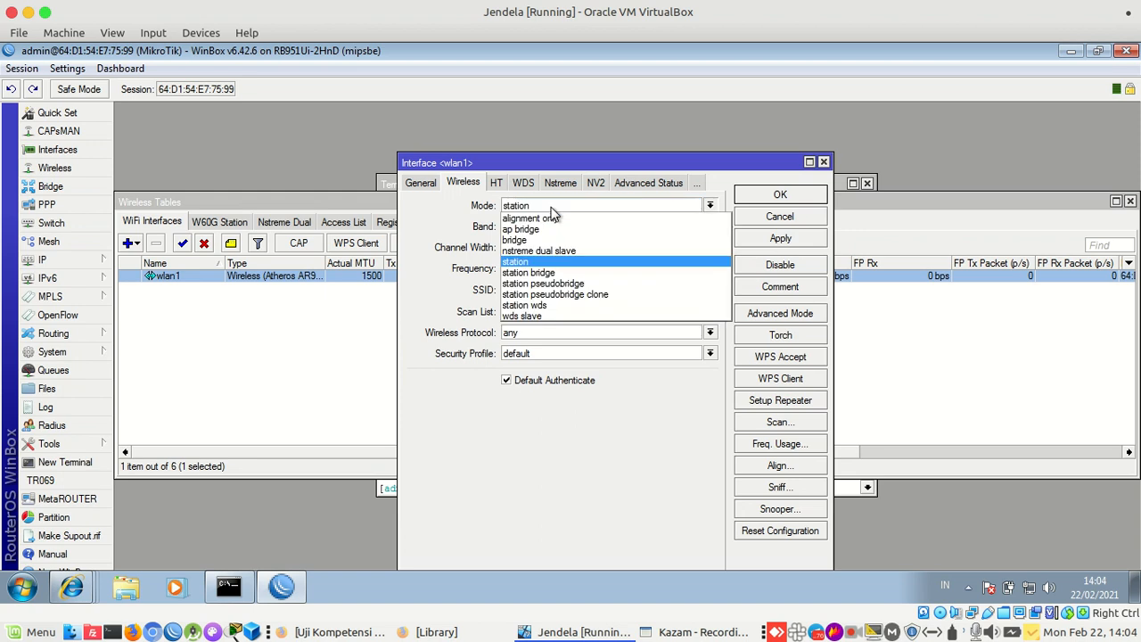
pyautogui.click(553, 231)
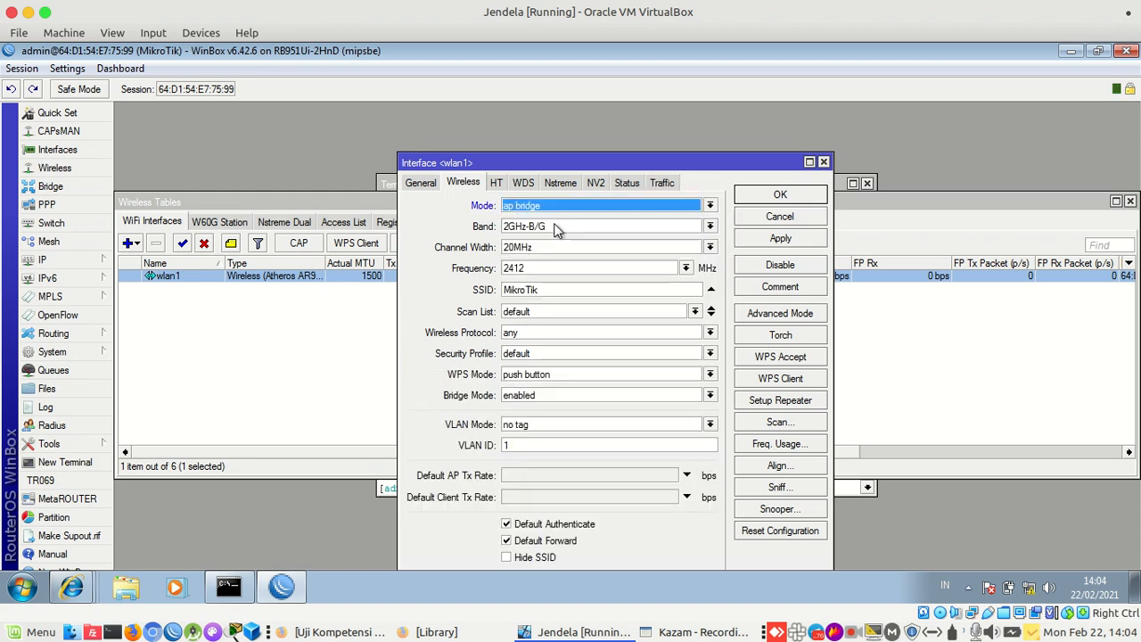
pyautogui.click(554, 228)
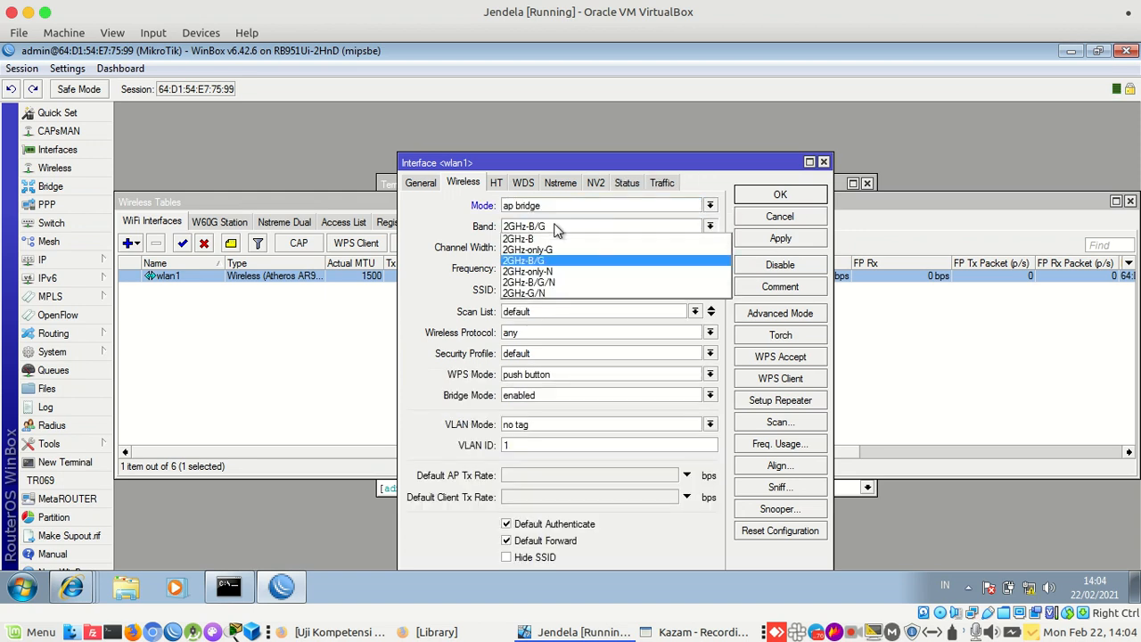
pyautogui.click(562, 227)
pyautogui.click(562, 227)
pyautogui.click(546, 285)
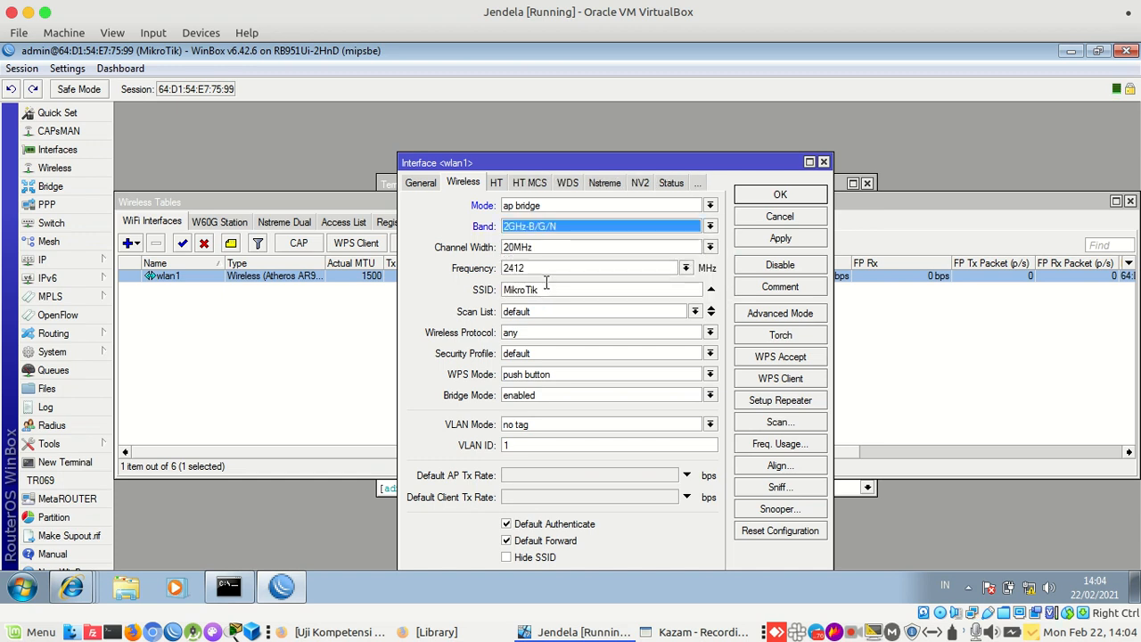
pyautogui.click(593, 230)
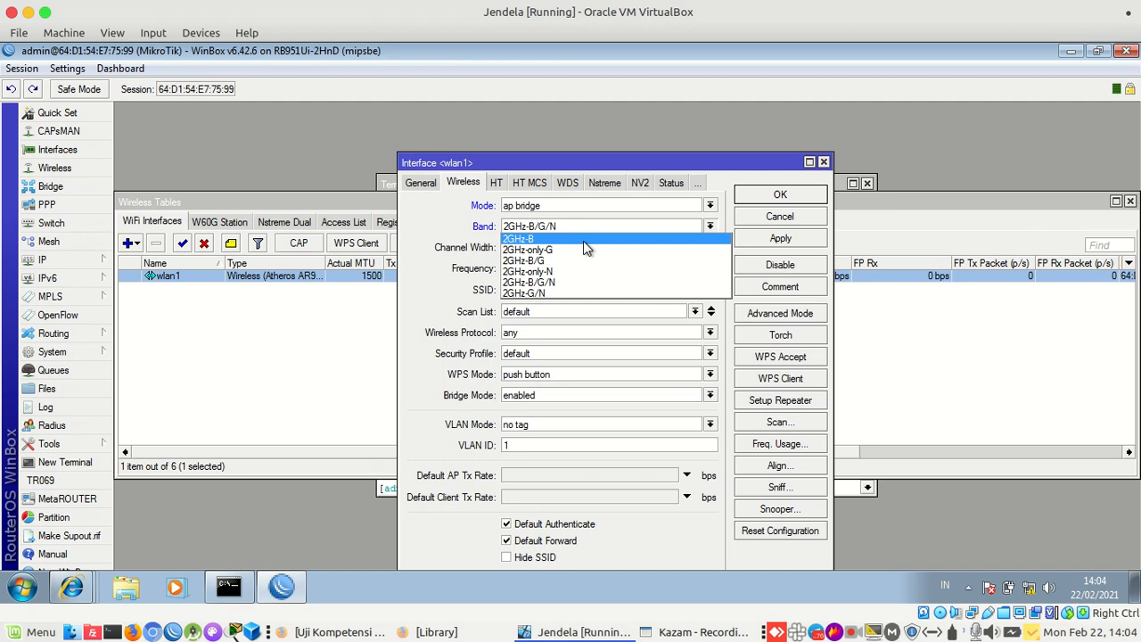
pyautogui.click(578, 284)
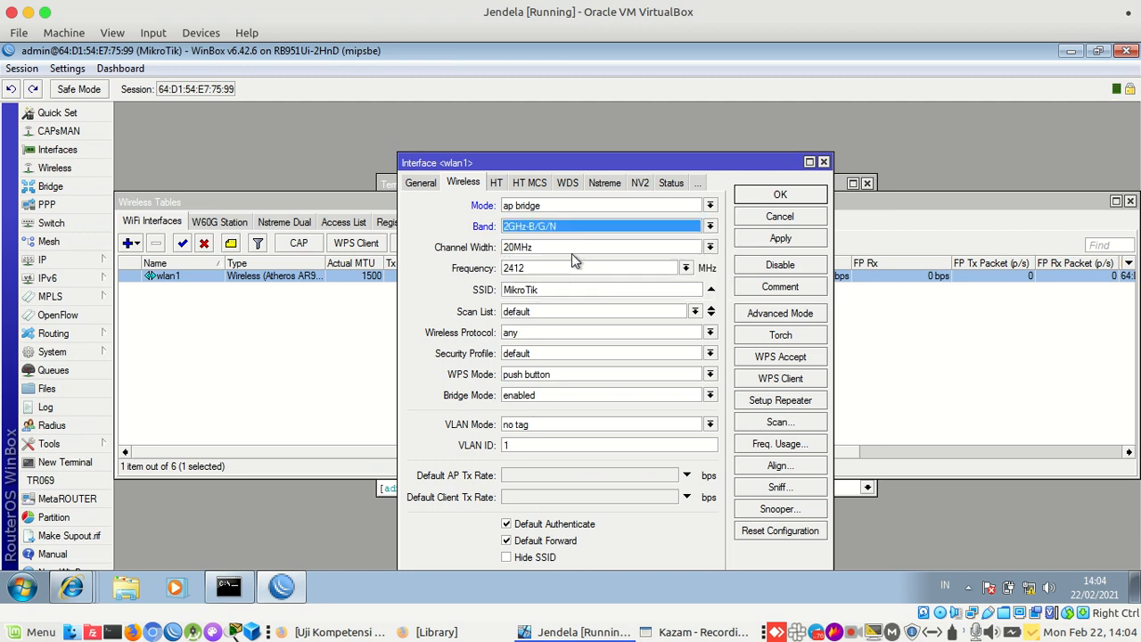
pyautogui.click(572, 253)
pyautogui.click(574, 259)
pyautogui.click(576, 257)
pyautogui.click(579, 256)
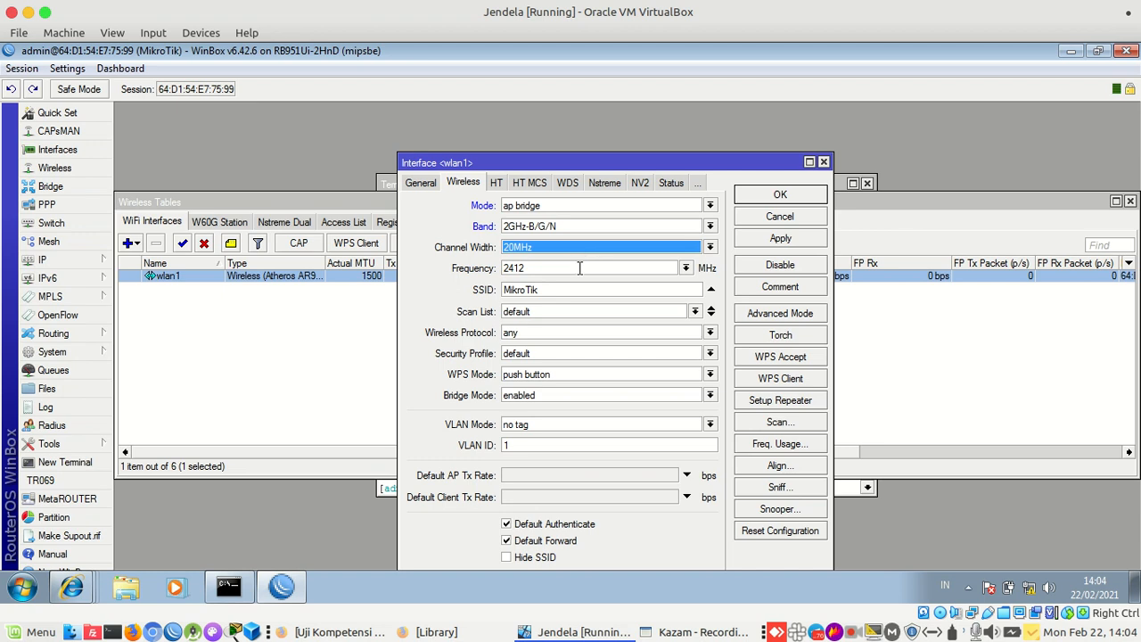
# Replace the MikroTik SSID with the student's e-mail-style network name and apply
pyautogui.click(542, 290)
pyautogui.moveTo(542, 291); pyautogui.dragTo(496, 296)
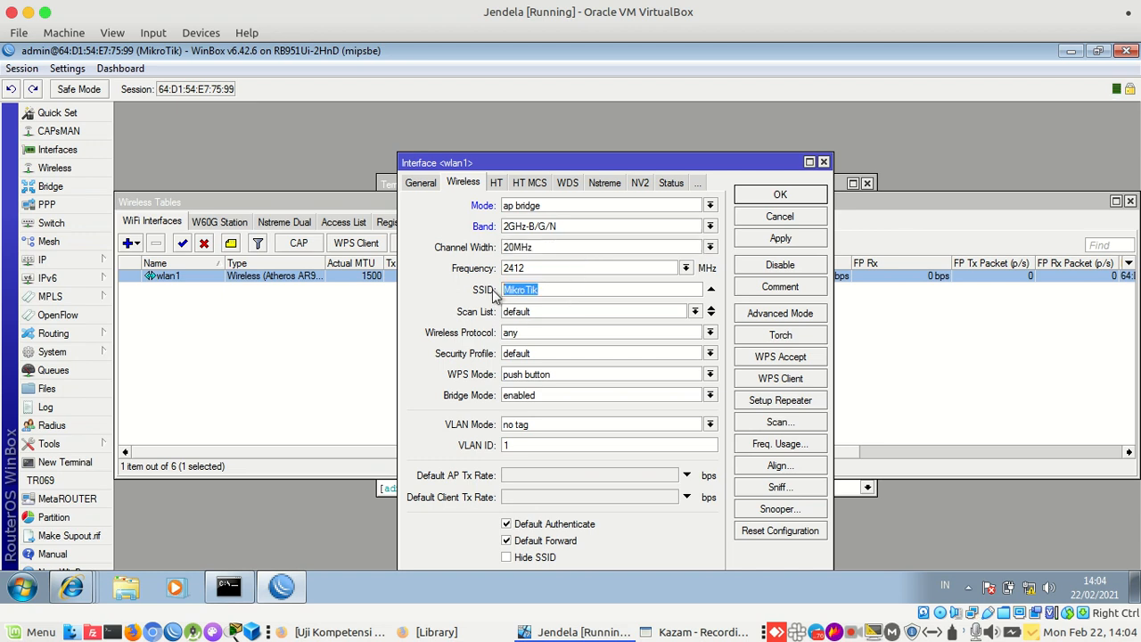
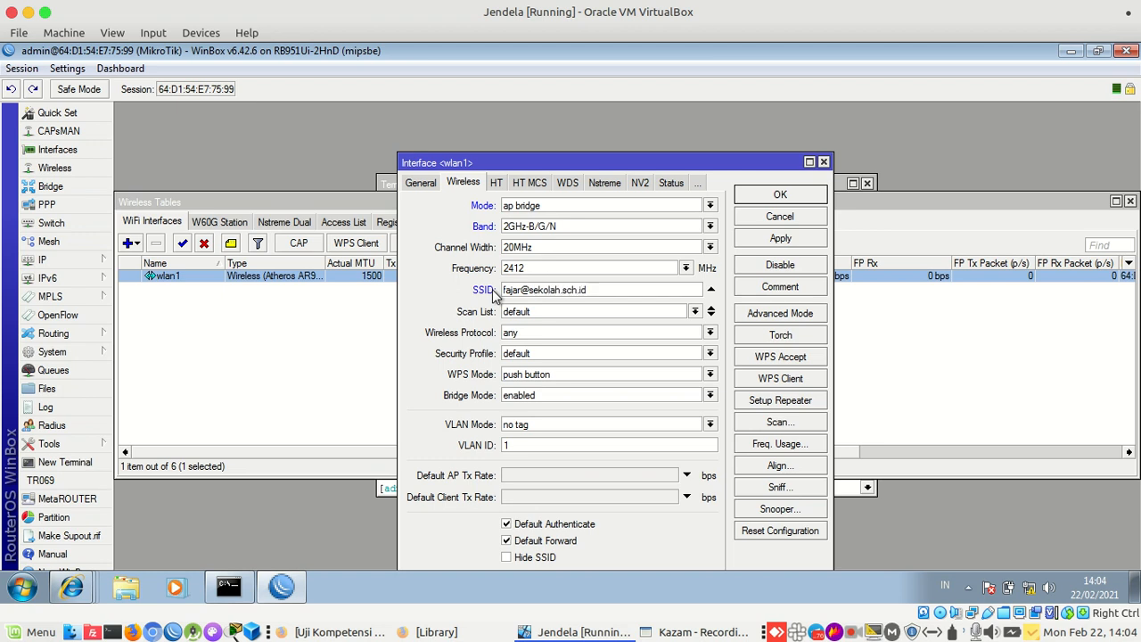
pyautogui.click(776, 241)
# Keep the default security profile and save wlan1's settings
pyautogui.moveTo(557, 164); pyautogui.dragTo(396, 277)
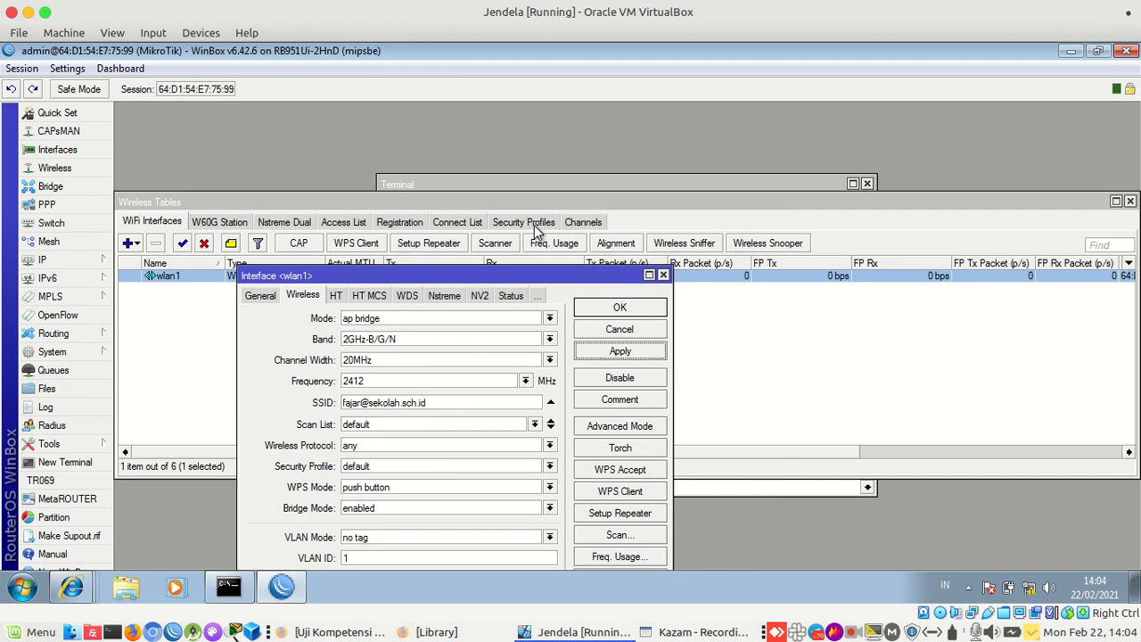
pyautogui.click(376, 467)
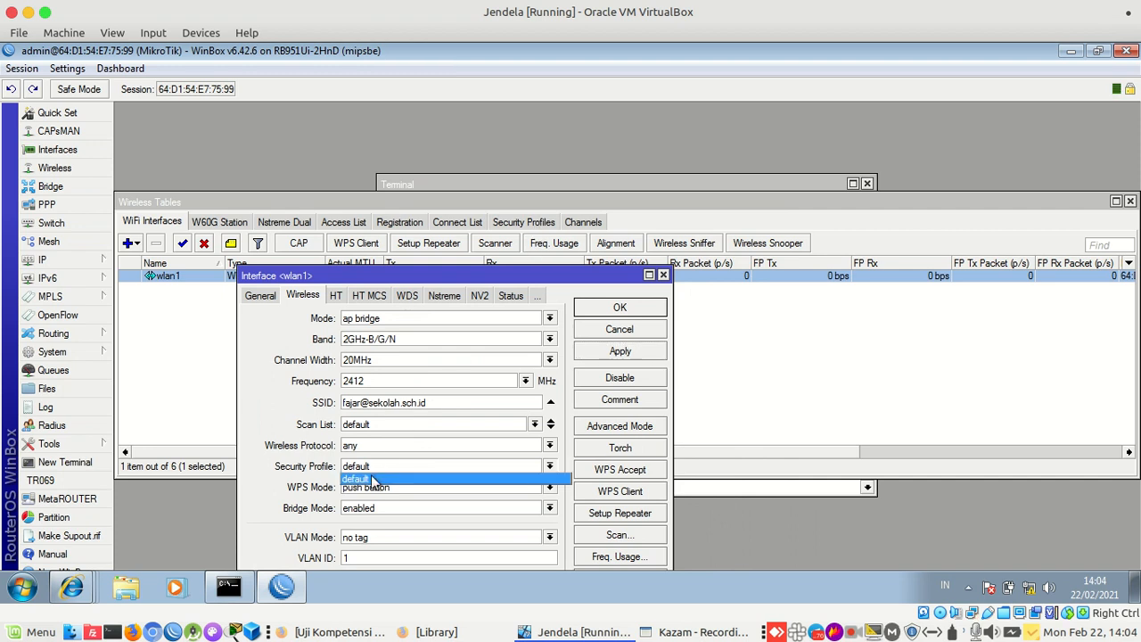
pyautogui.click(374, 480)
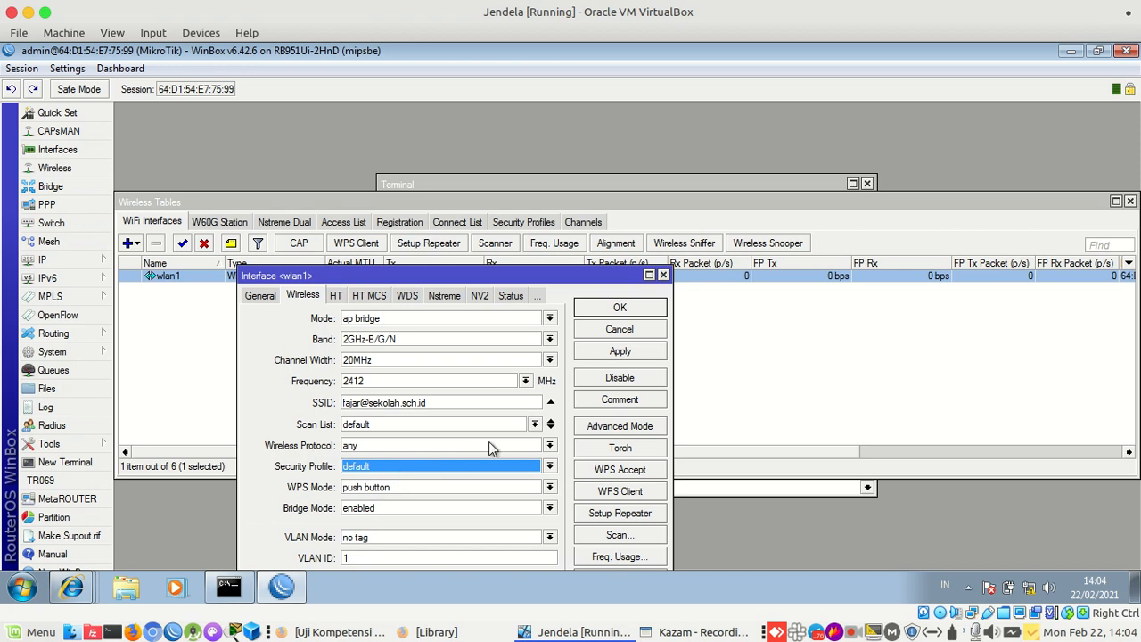
pyautogui.click(620, 307)
# Create a new security profile named 'security' allowing tkip unicast and group ciphers
pyautogui.click(520, 223)
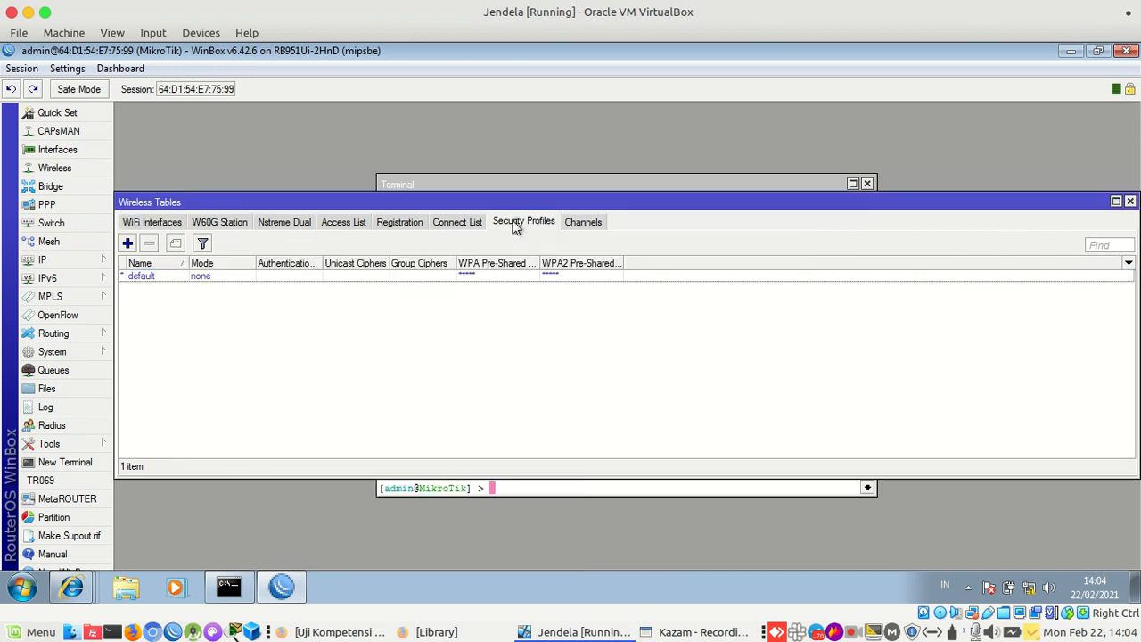
pyautogui.click(128, 243)
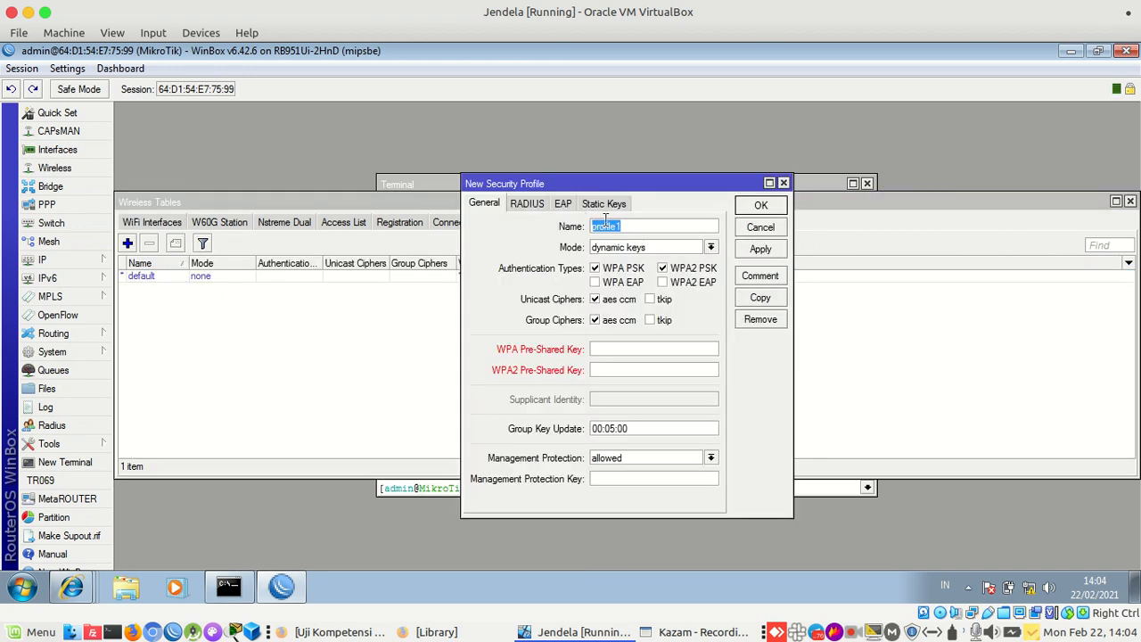
pyautogui.click(624, 227)
pyautogui.press('BackSpace')
pyautogui.press('BackSpace')
pyautogui.press('BackSpace')
pyautogui.press('BackSpace')
pyautogui.press('BackSpace')
pyautogui.write('security')
pyautogui.click(652, 299)
pyautogui.click(652, 320)
# Set the WPA and WPA2 pre-shared keys and save the profile
pyautogui.click(655, 349)
pyautogui.write('12345678')
pyautogui.click(700, 371)
pyautogui.write('12345678')
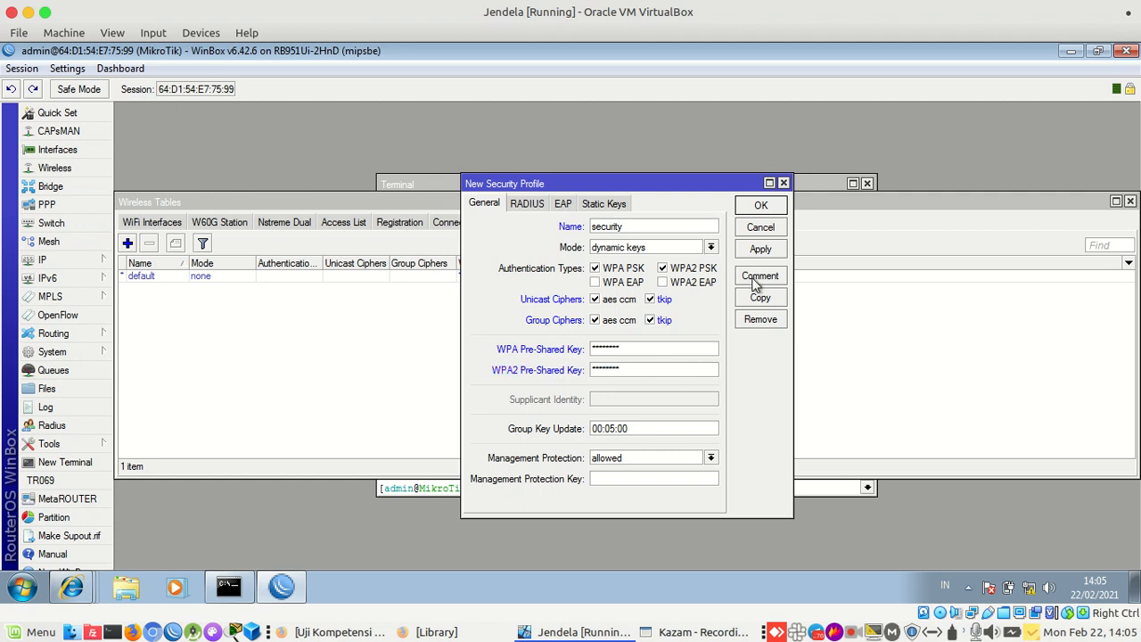
pyautogui.click(761, 250)
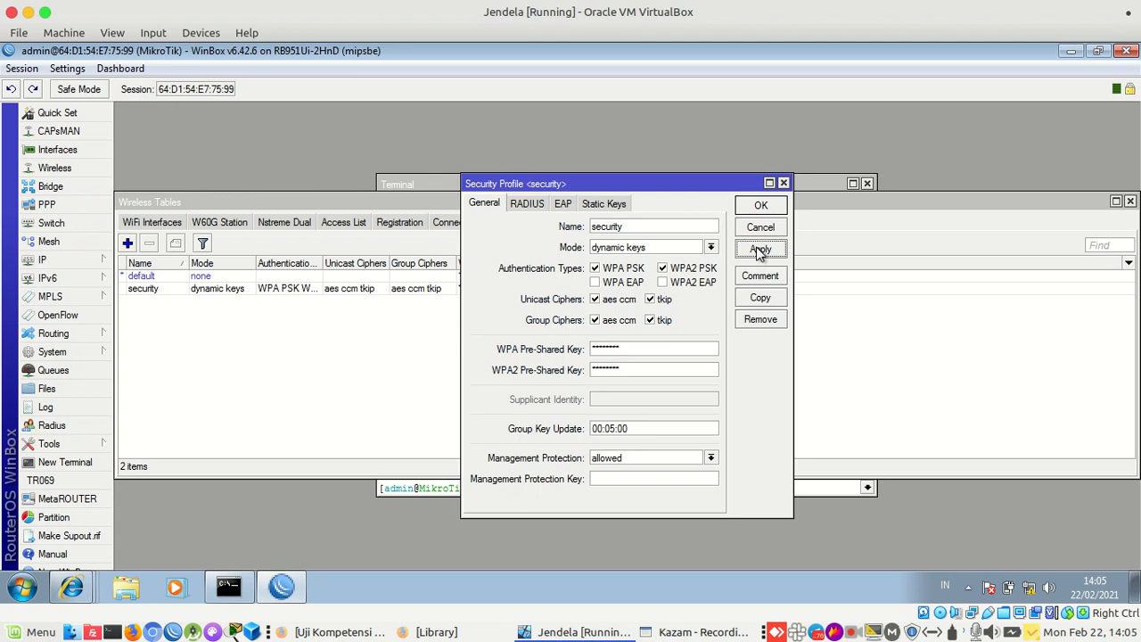
pyautogui.click(169, 223)
# Assign the 'security' profile to wlan1 and save its settings
pyautogui.doubleClick(192, 278)
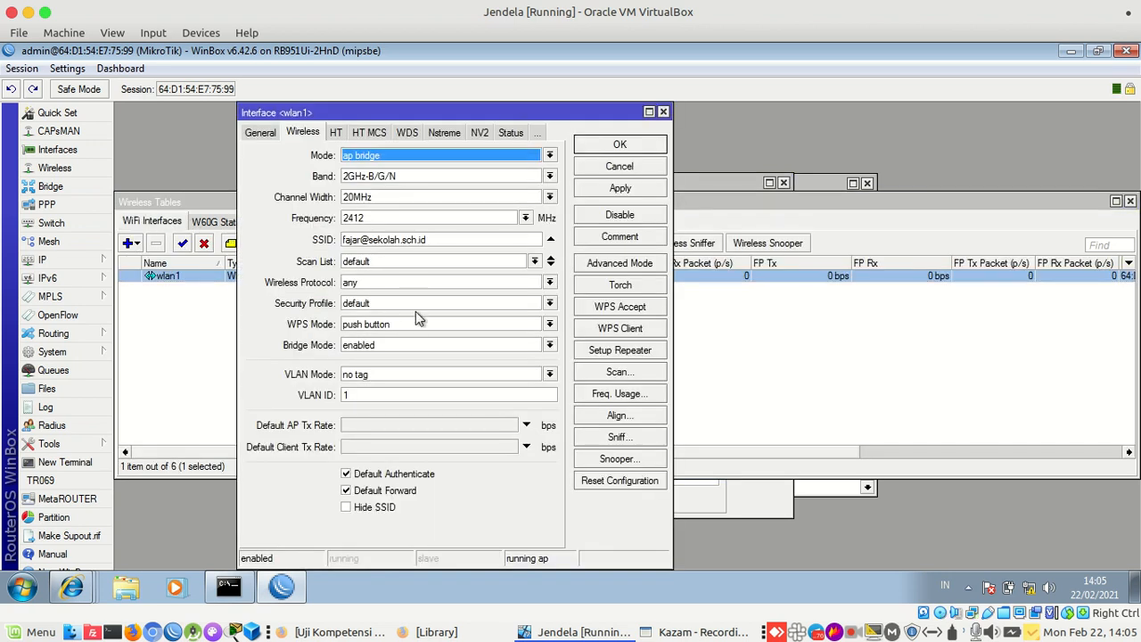
pyautogui.click(411, 303)
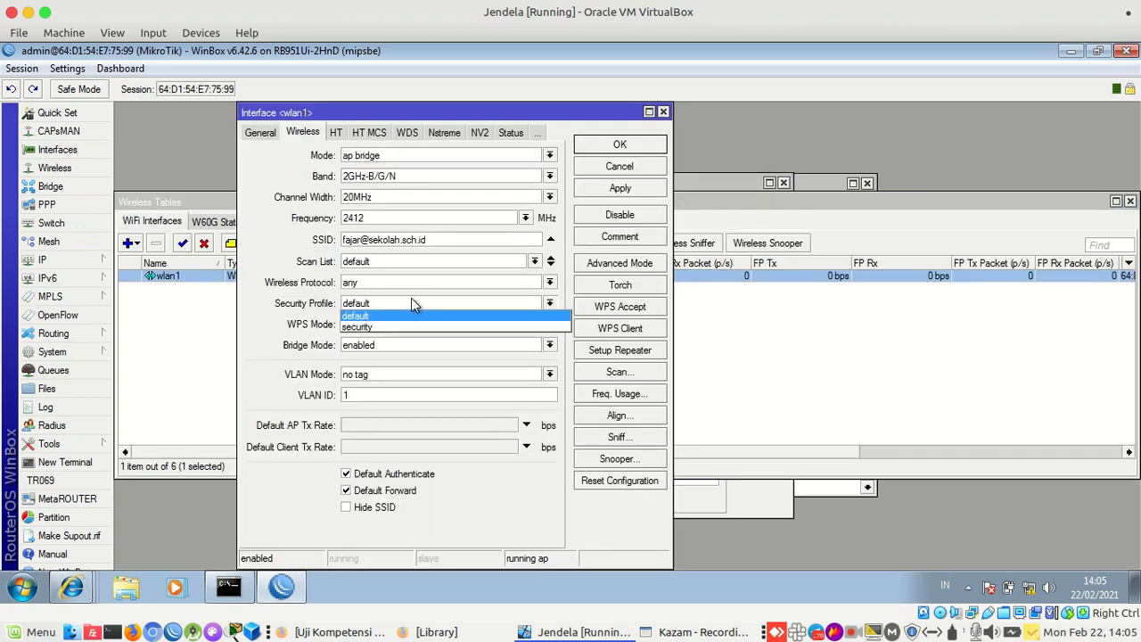
pyautogui.click(359, 328)
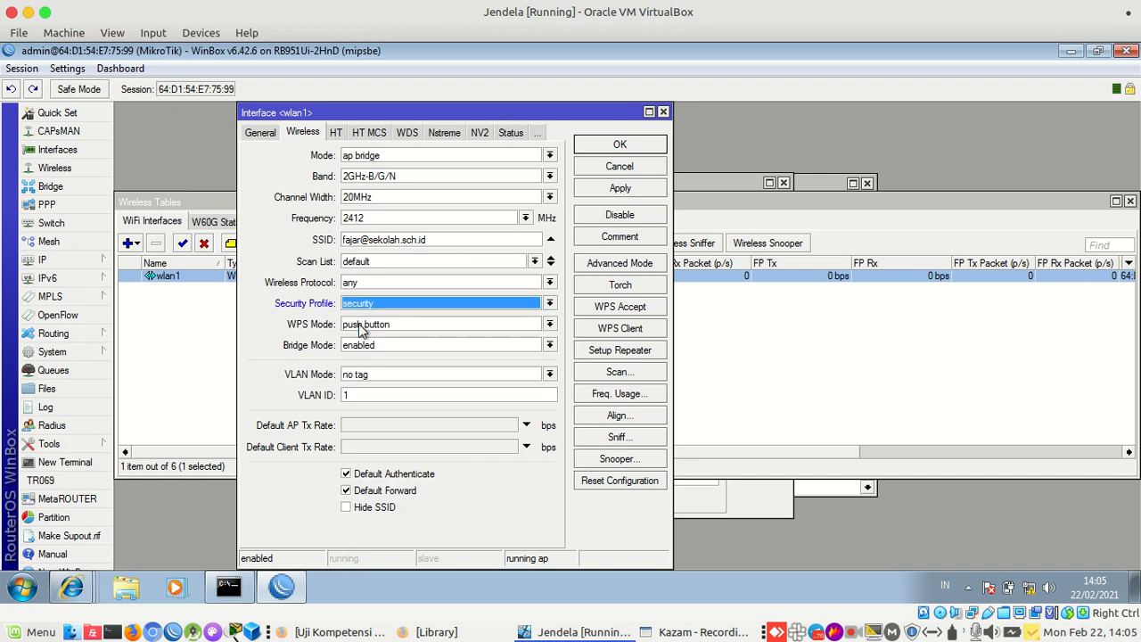
pyautogui.click(637, 189)
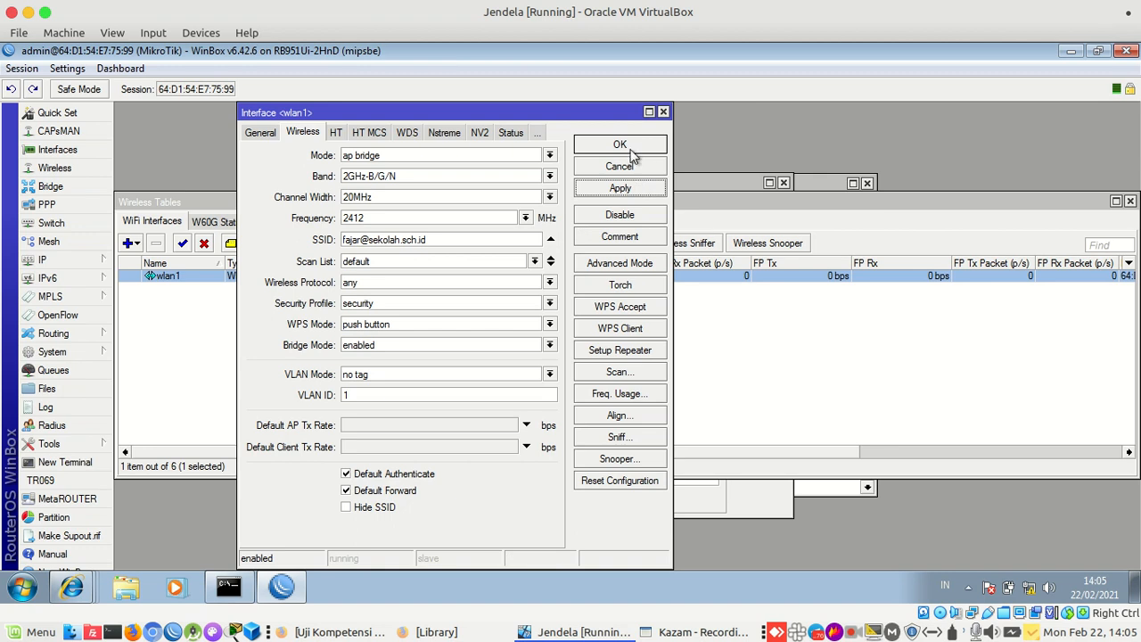
pyautogui.click(634, 147)
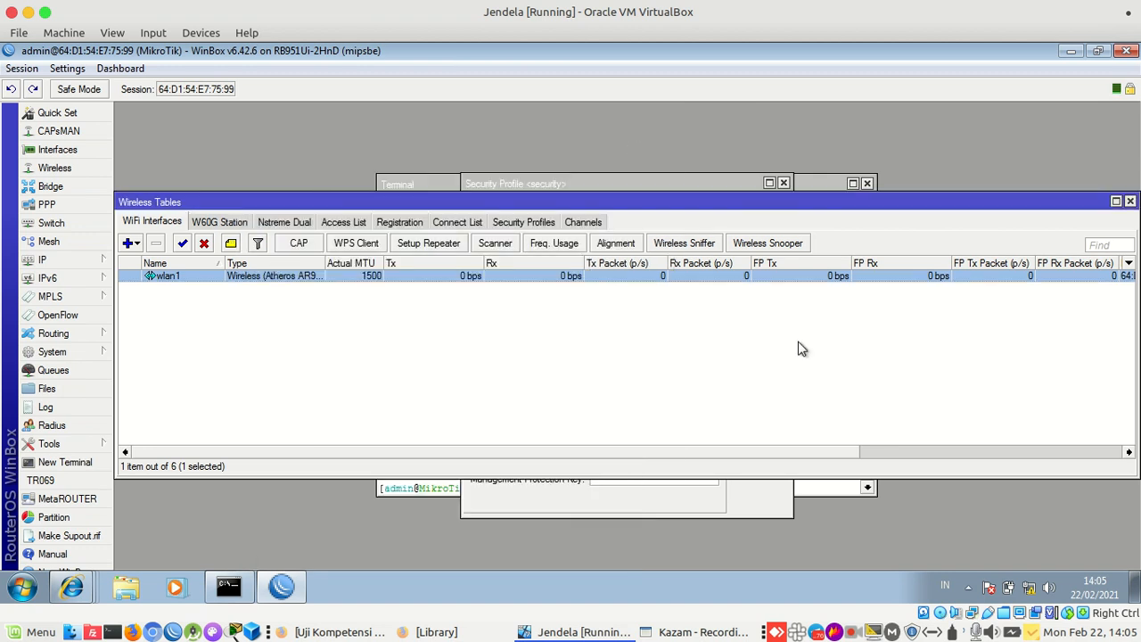
# Check that the host's Wi-Fi menu lists the router's network
pyautogui.click(933, 632)
pyautogui.moveTo(772, 460)
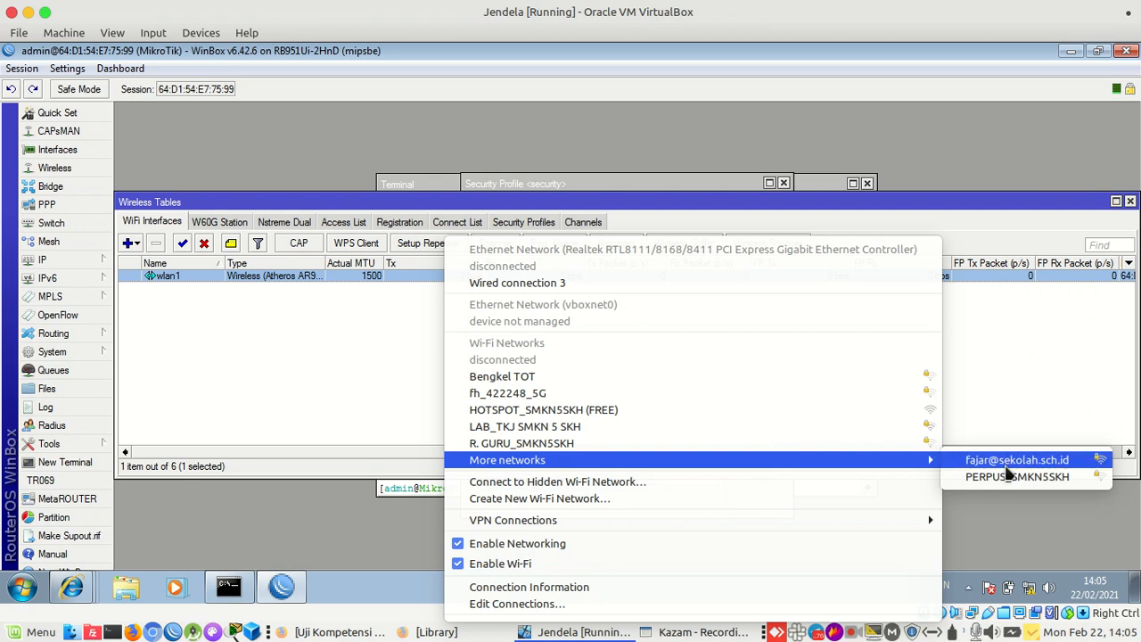
pyautogui.click(343, 346)
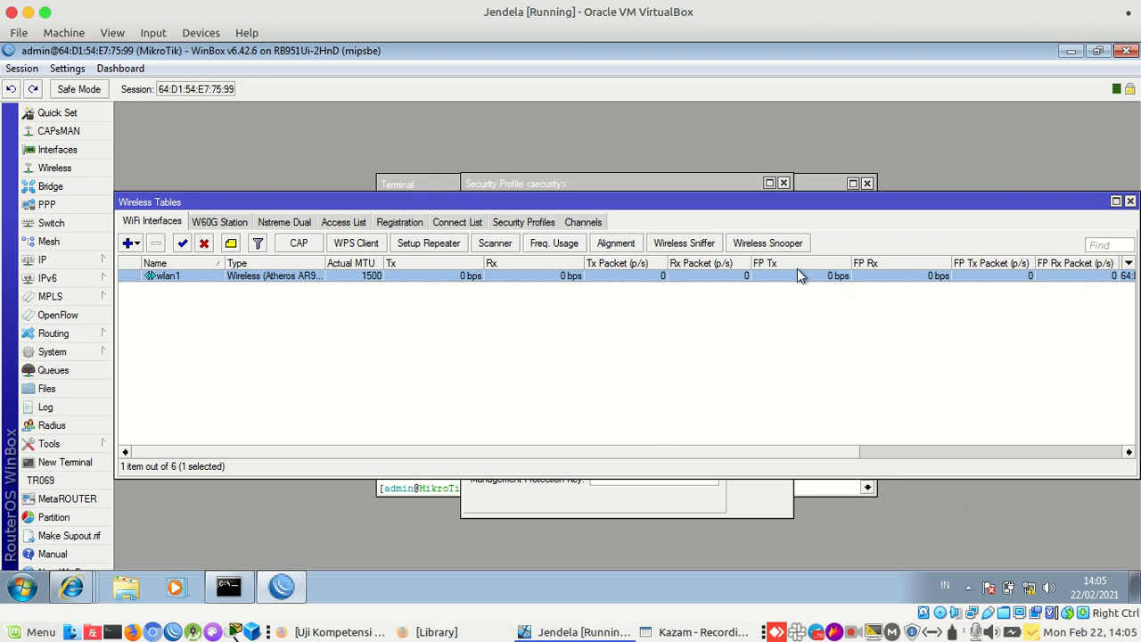
# Close the wireless windows, open IP > DHCP Server and start DHCP Setup on wlan1
pyautogui.click(1130, 203)
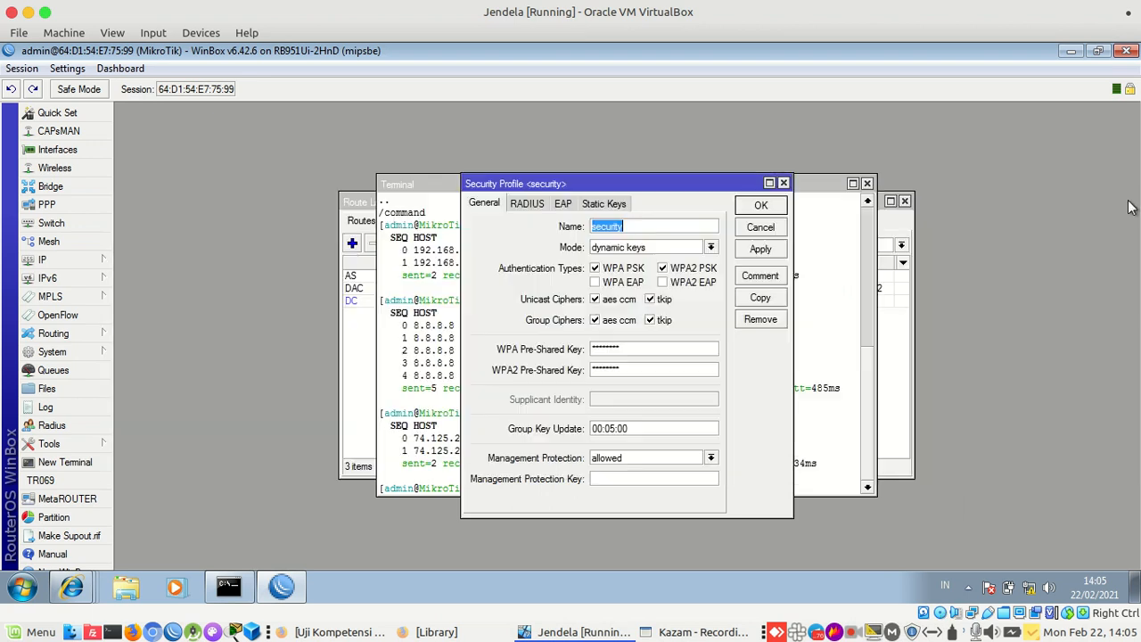
pyautogui.click(782, 183)
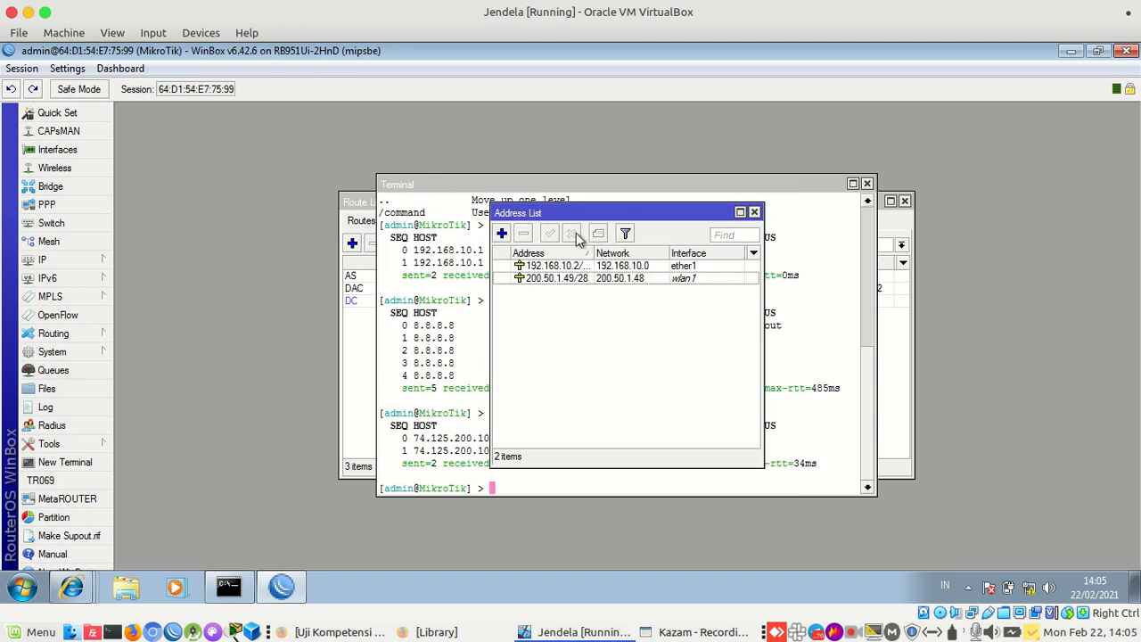
pyautogui.click(80, 260)
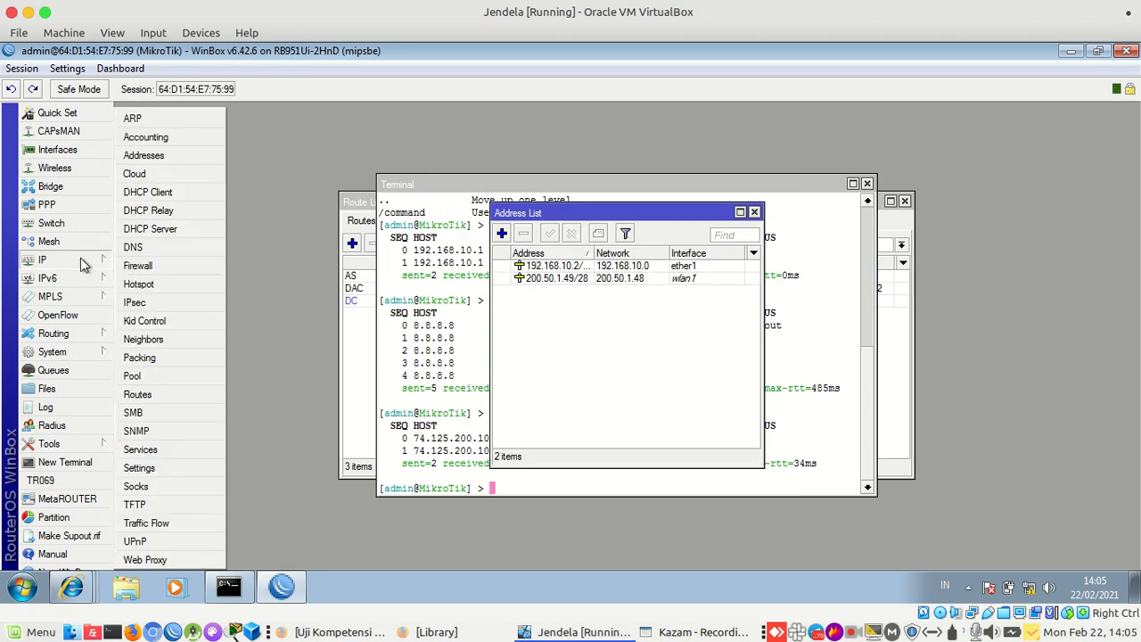
pyautogui.click(134, 228)
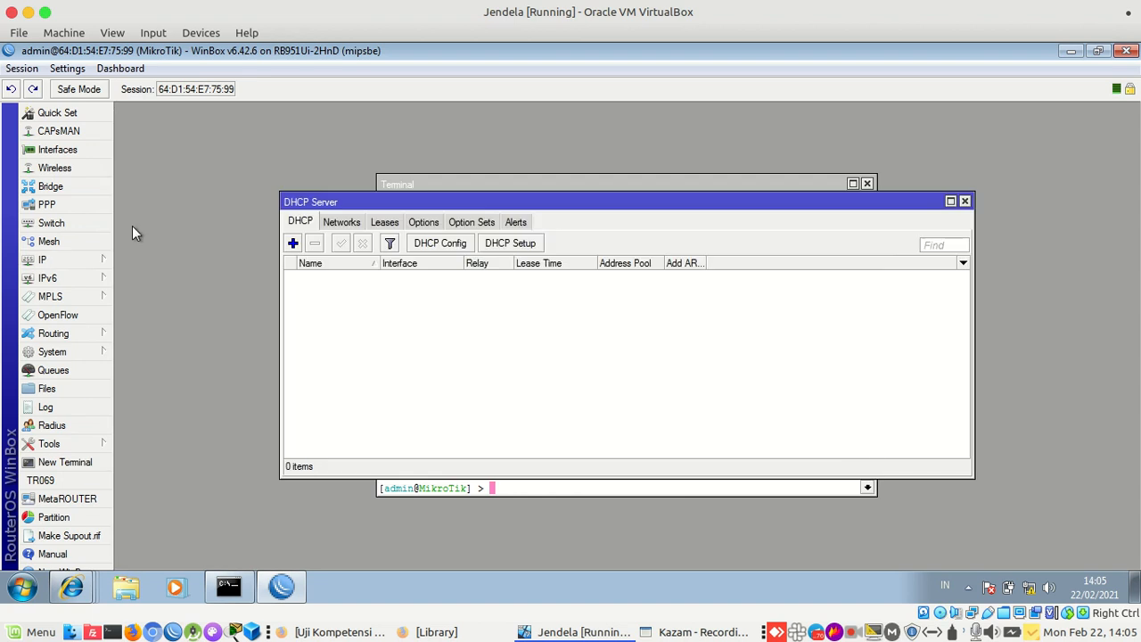
pyautogui.click(515, 253)
pyautogui.click(658, 337)
# Accept wlan1, space 200.50.1.48/28, gateway 200.50.1.49, pool 200.50.1.50-200.50.1.62 and DNS
pyautogui.click(657, 337)
pyautogui.click(652, 358)
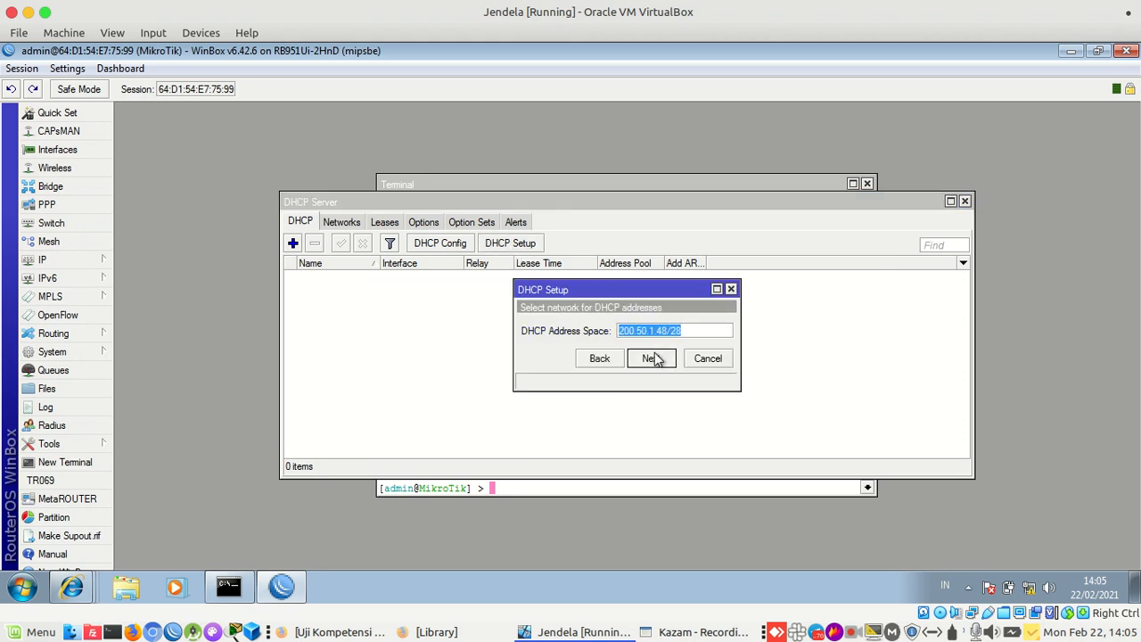
pyautogui.click(654, 358)
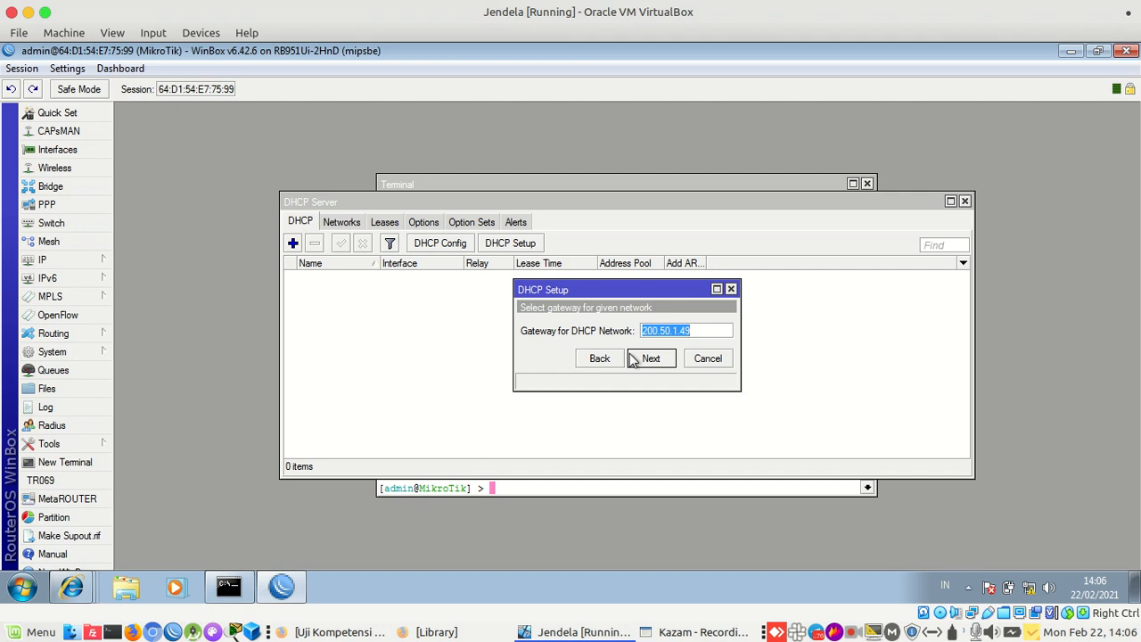
pyautogui.click(651, 359)
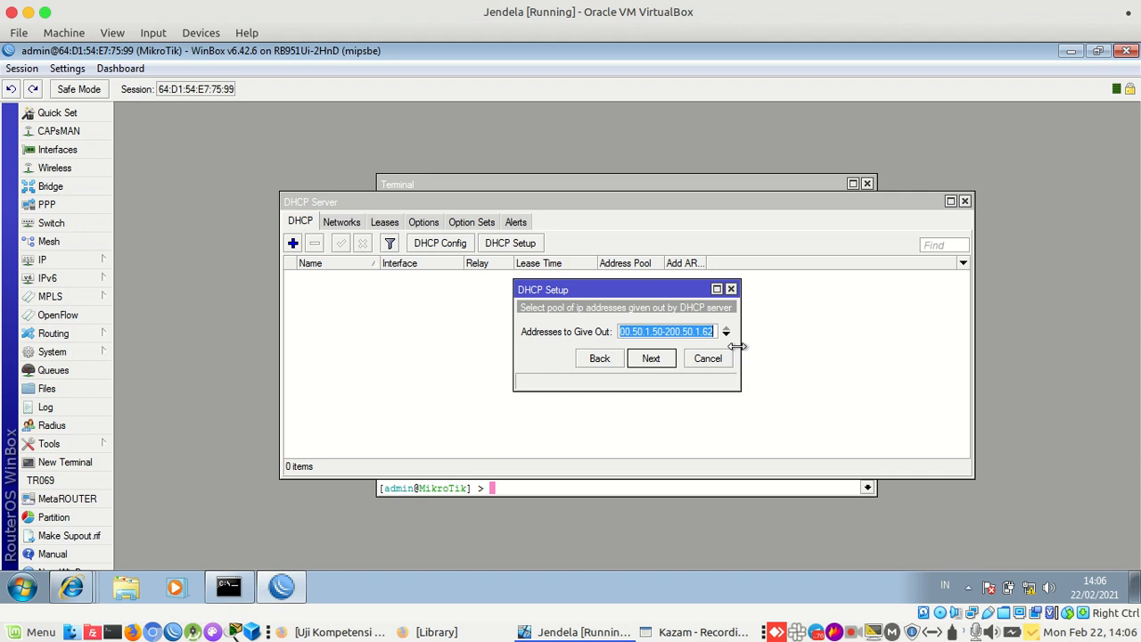
pyautogui.moveTo(738, 346); pyautogui.dragTo(795, 348)
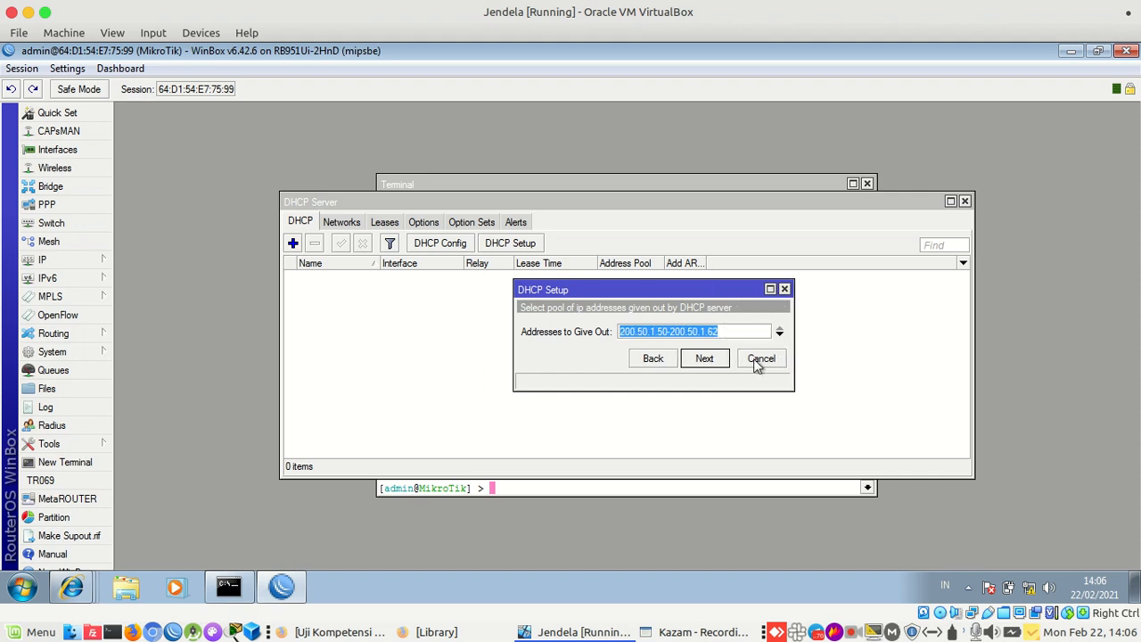
pyautogui.click(708, 360)
pyautogui.click(708, 360)
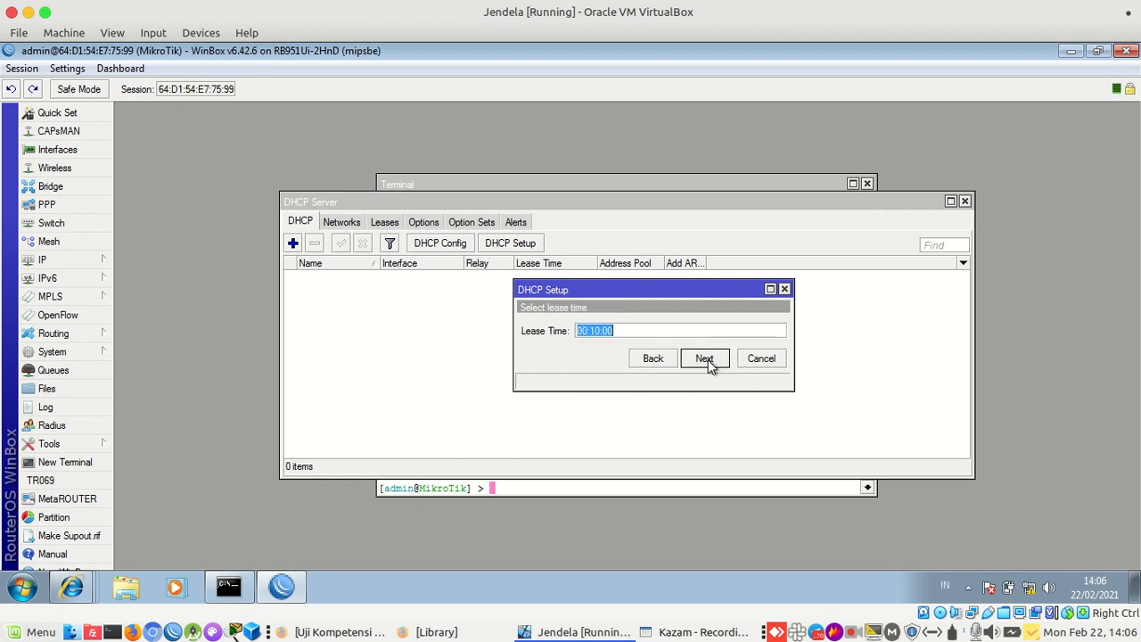
# Set the lease time to 06:00:00 and finish creating the DHCP server
pyautogui.click(670, 331)
pyautogui.doubleClick(586, 330)
pyautogui.write('06')
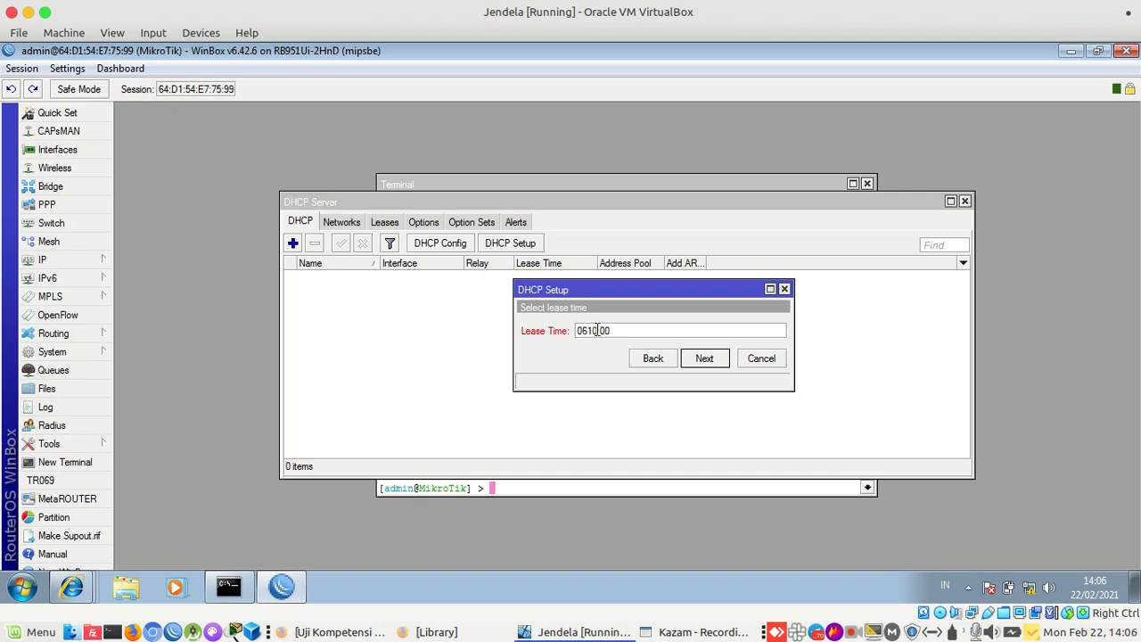
pyautogui.write(':')
pyautogui.doubleClick(599, 331)
pyautogui.write('00')
pyautogui.click(704, 361)
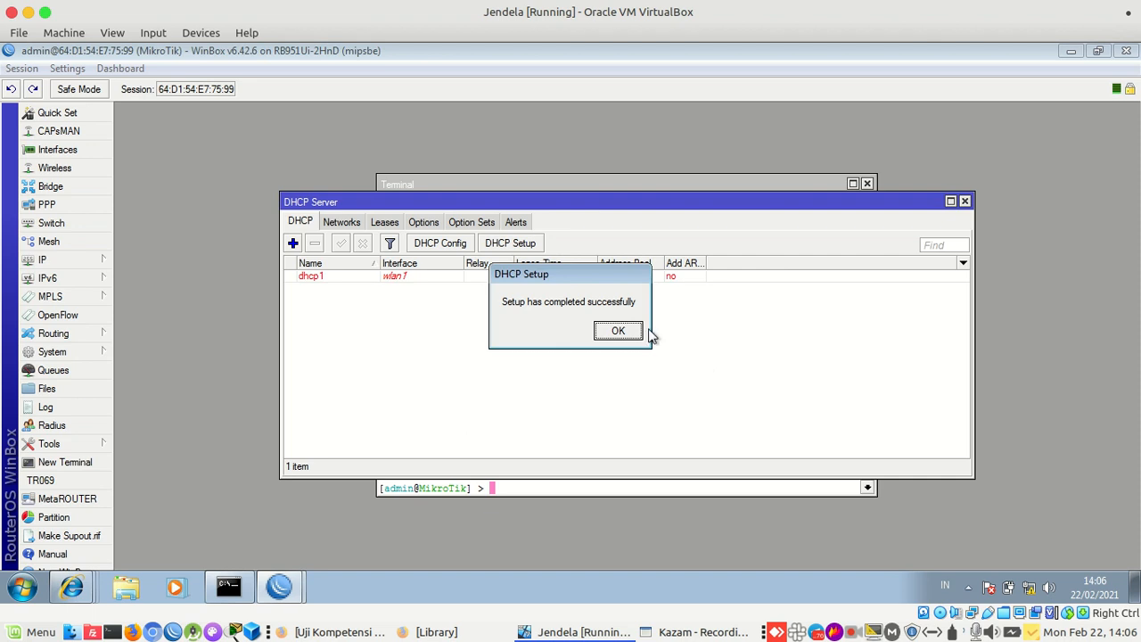
pyautogui.click(619, 334)
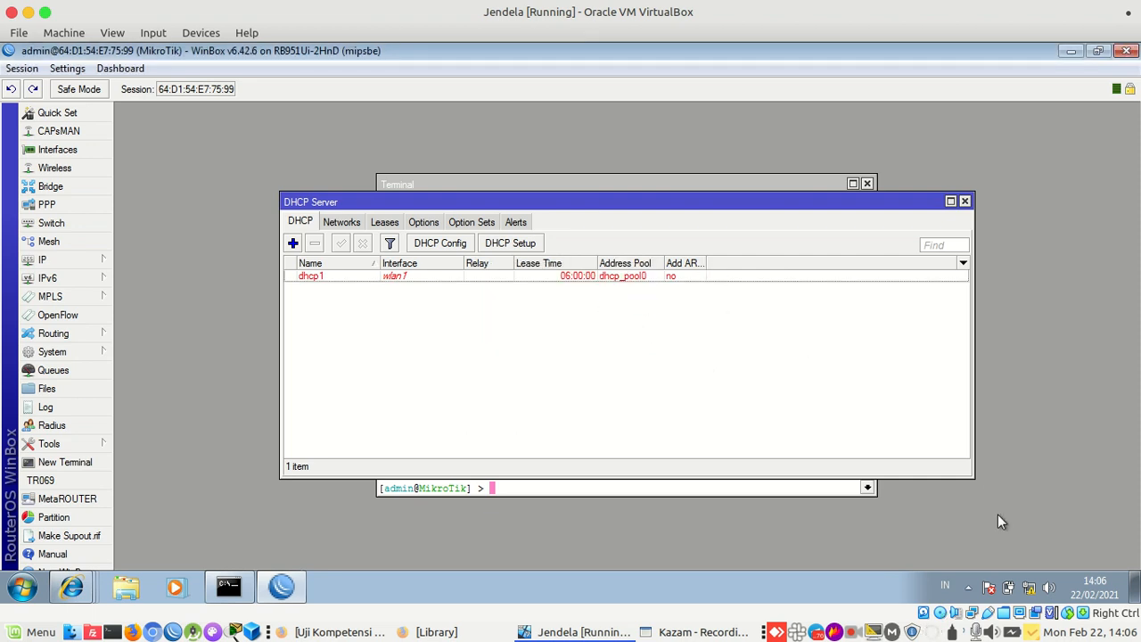
# Connect the host to the router's secured Wi-Fi network, entering its pre-shared key
pyautogui.click(931, 633)
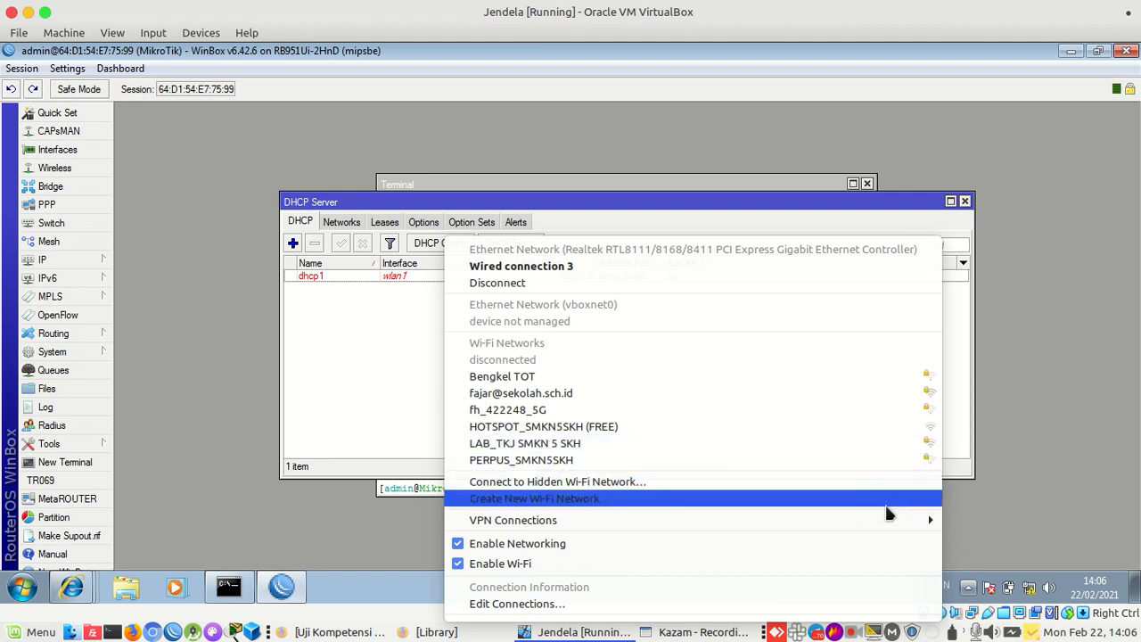
pyautogui.click(849, 398)
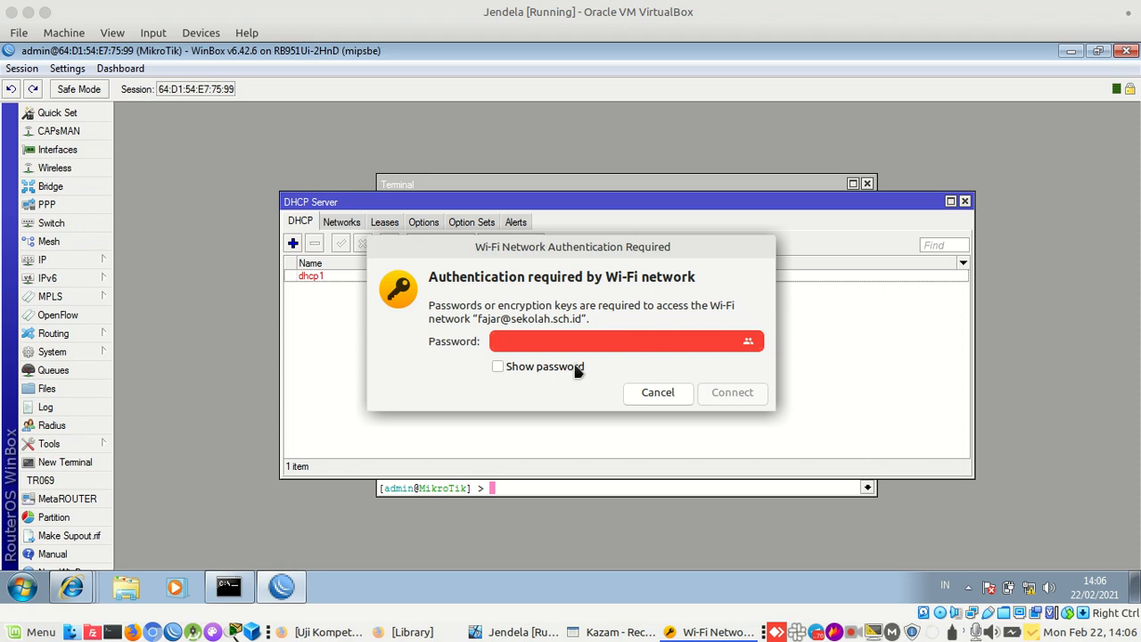
pyautogui.click(575, 367)
pyautogui.write('12345678')
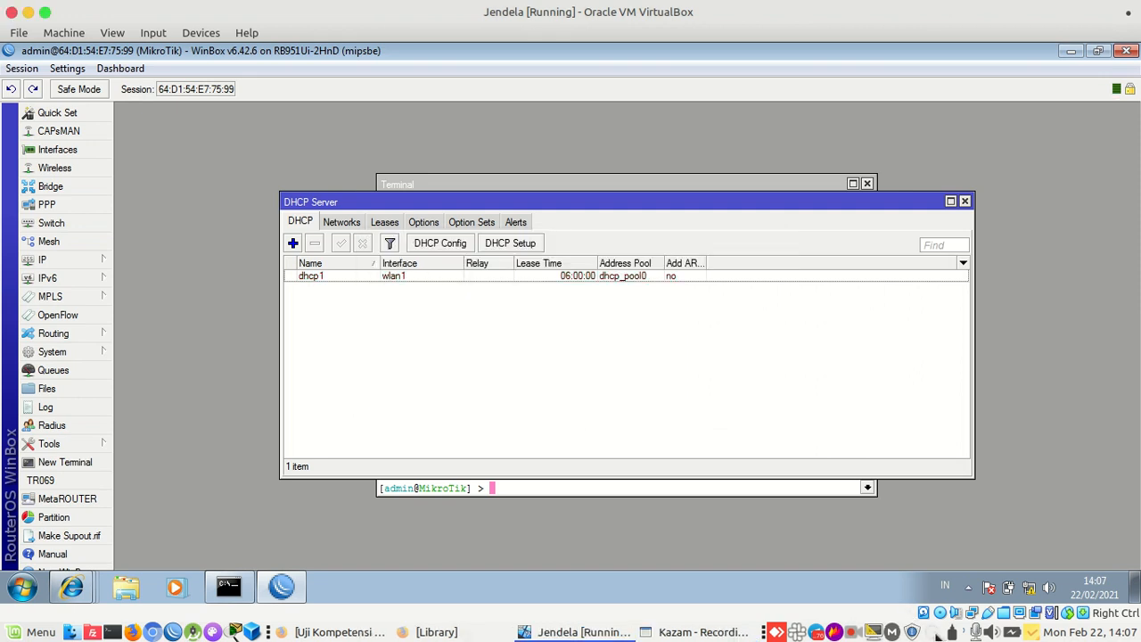
# Verify the laptop appears as a registered client on wlan1 in the Registration table
pyautogui.click(936, 633)
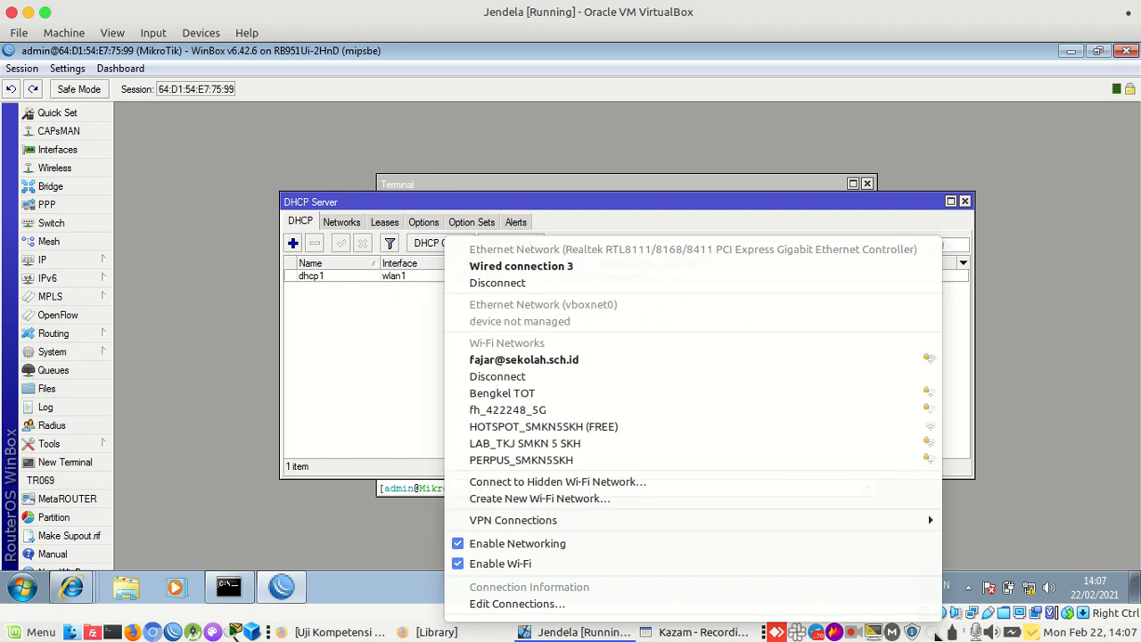
pyautogui.click(935, 635)
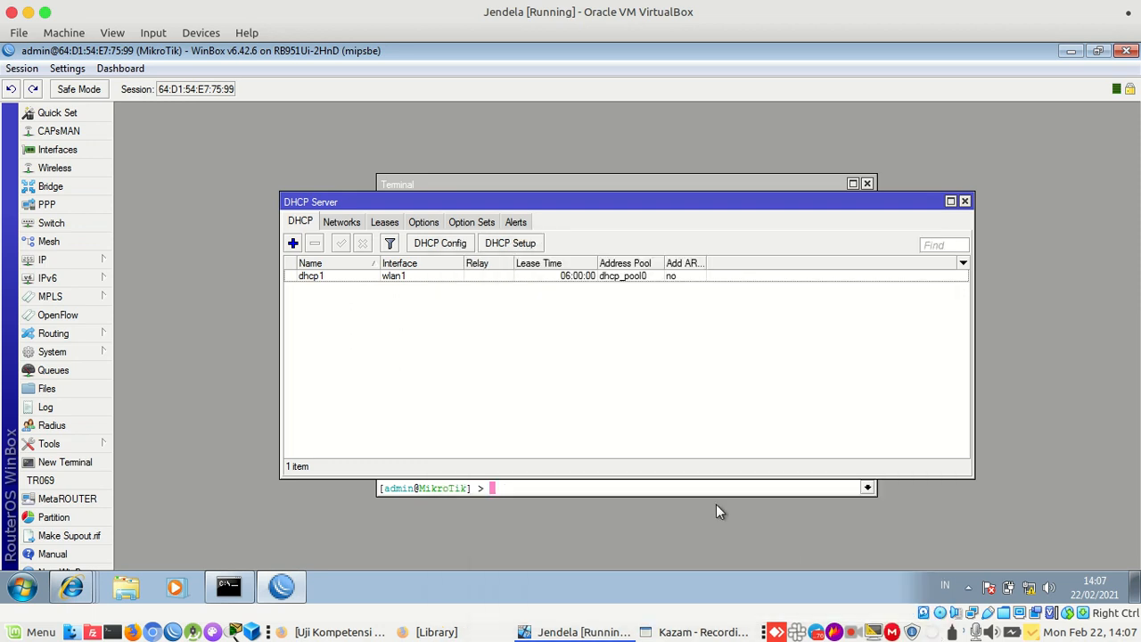
pyautogui.click(77, 151)
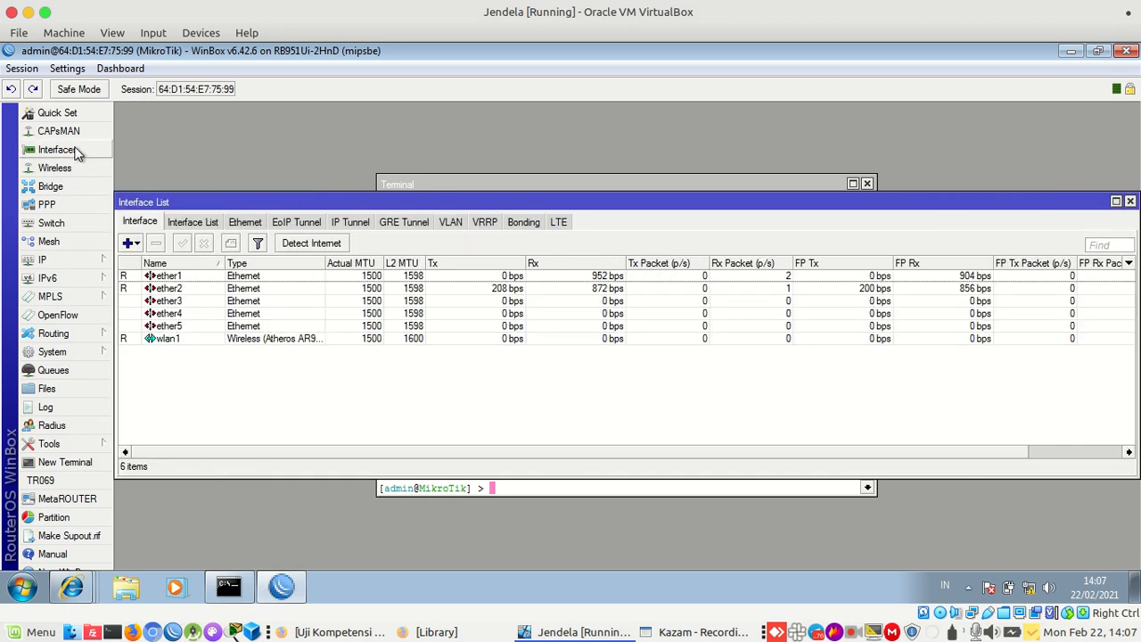
pyautogui.click(80, 167)
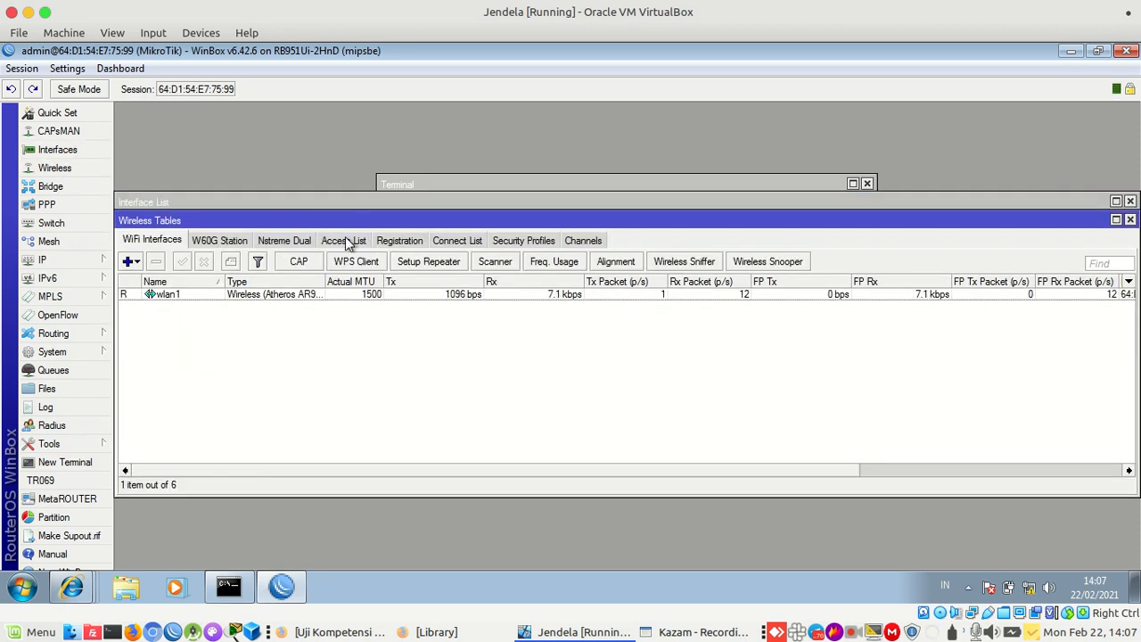
pyautogui.click(391, 240)
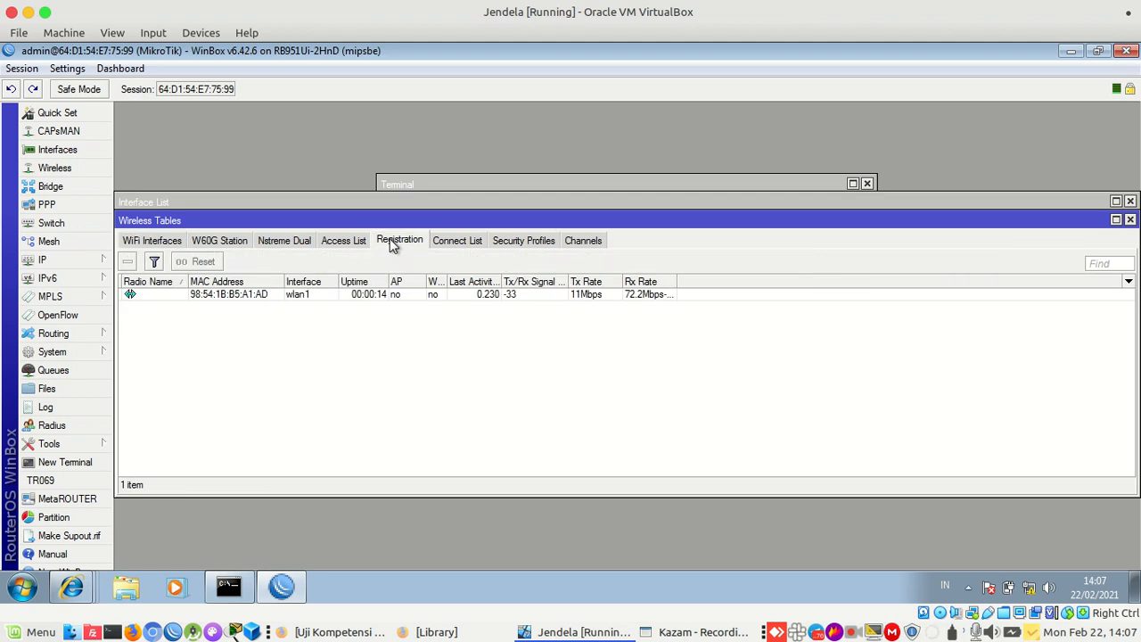
pyautogui.click(297, 297)
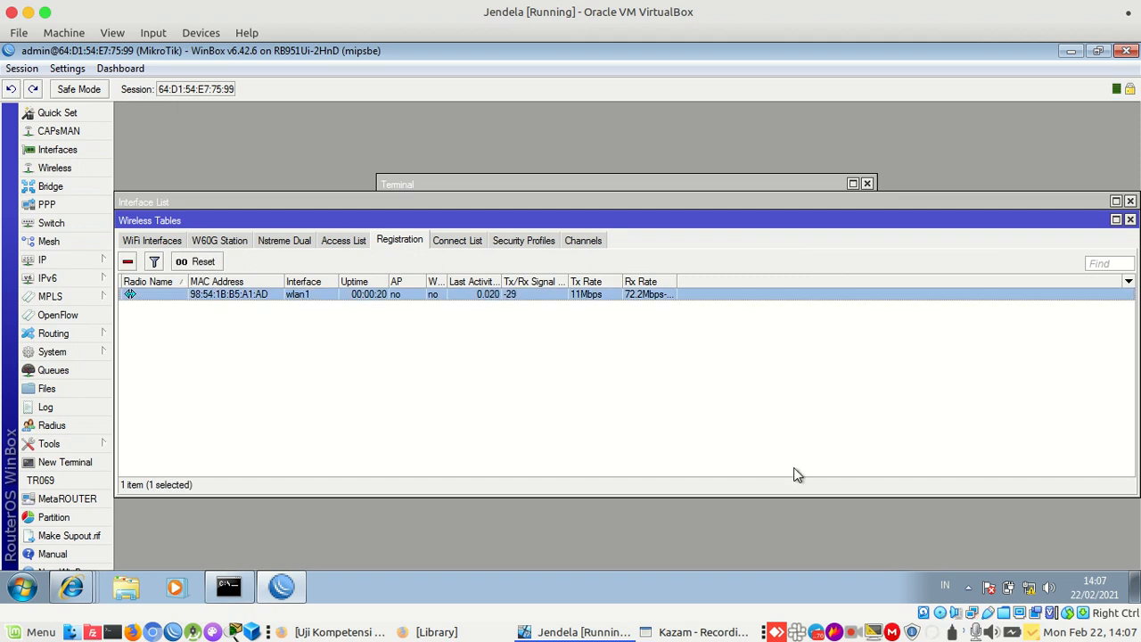
# Dismiss the host network menu and open the router's IP settings list
pyautogui.click(931, 632)
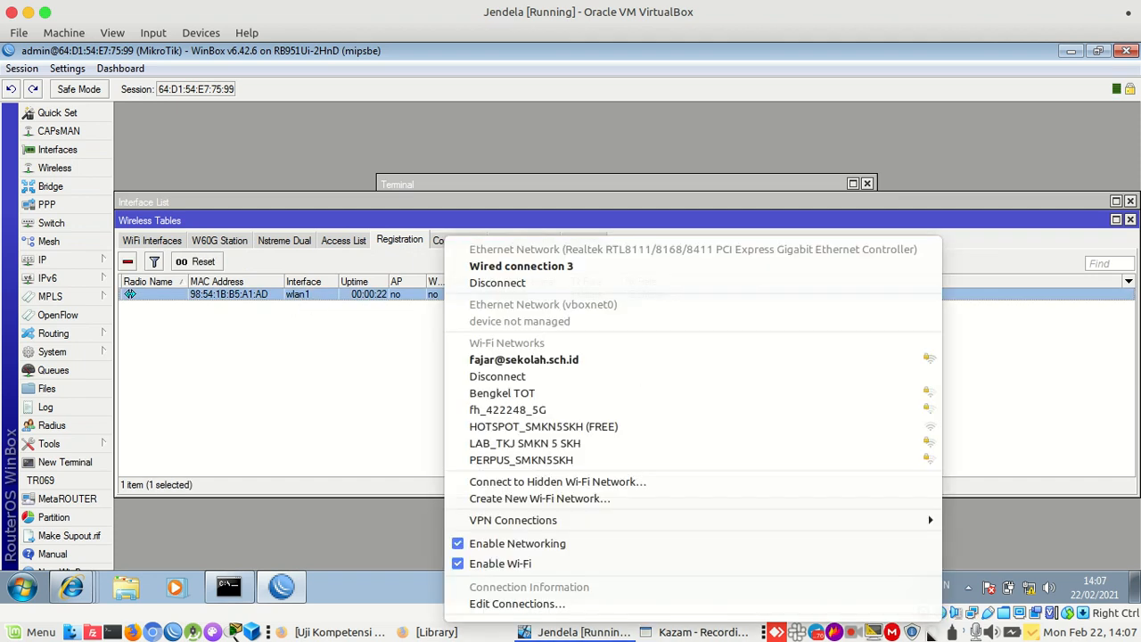
pyautogui.click(929, 632)
pyautogui.click(365, 426)
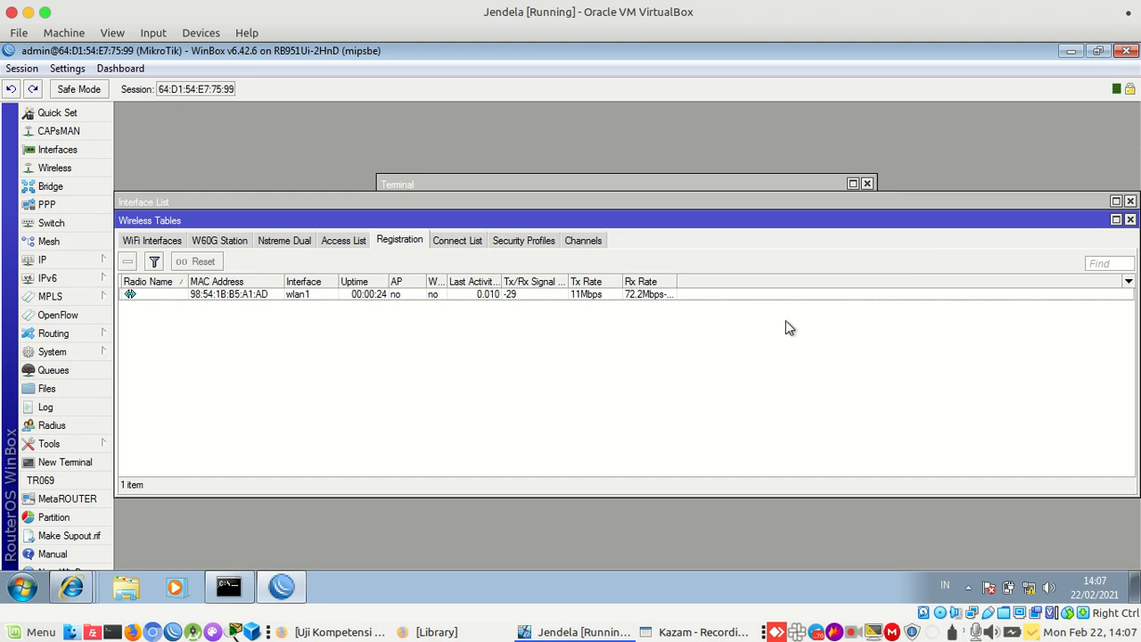
pyautogui.click(63, 263)
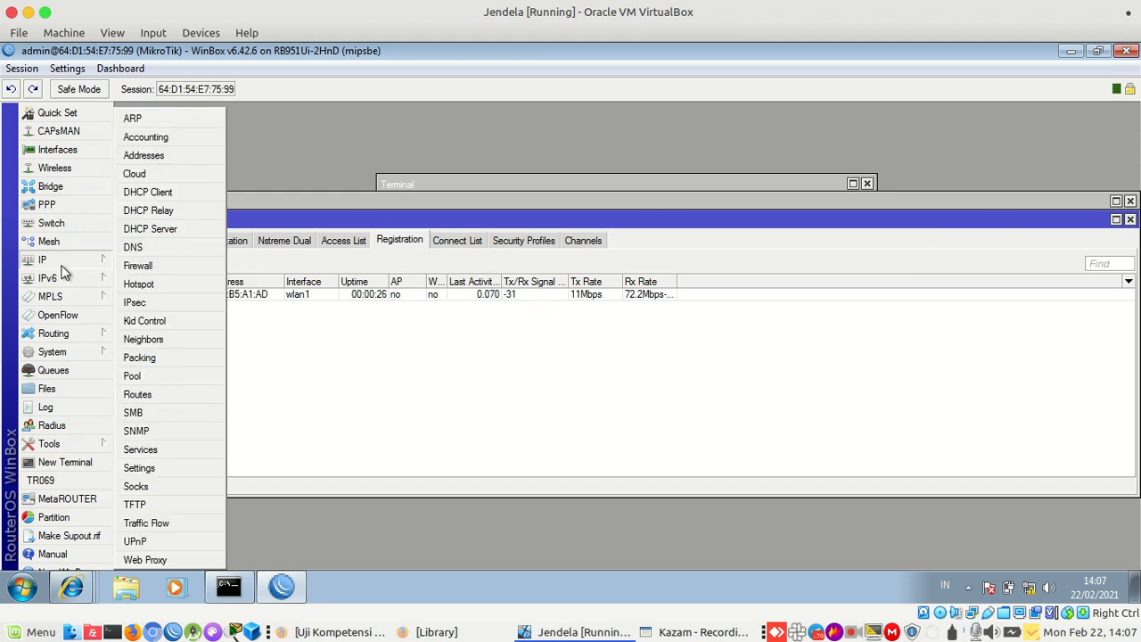
# Add a srcnat NAT rule with out-interface ether1 and action masquerade, then close Firewall
pyautogui.click(170, 266)
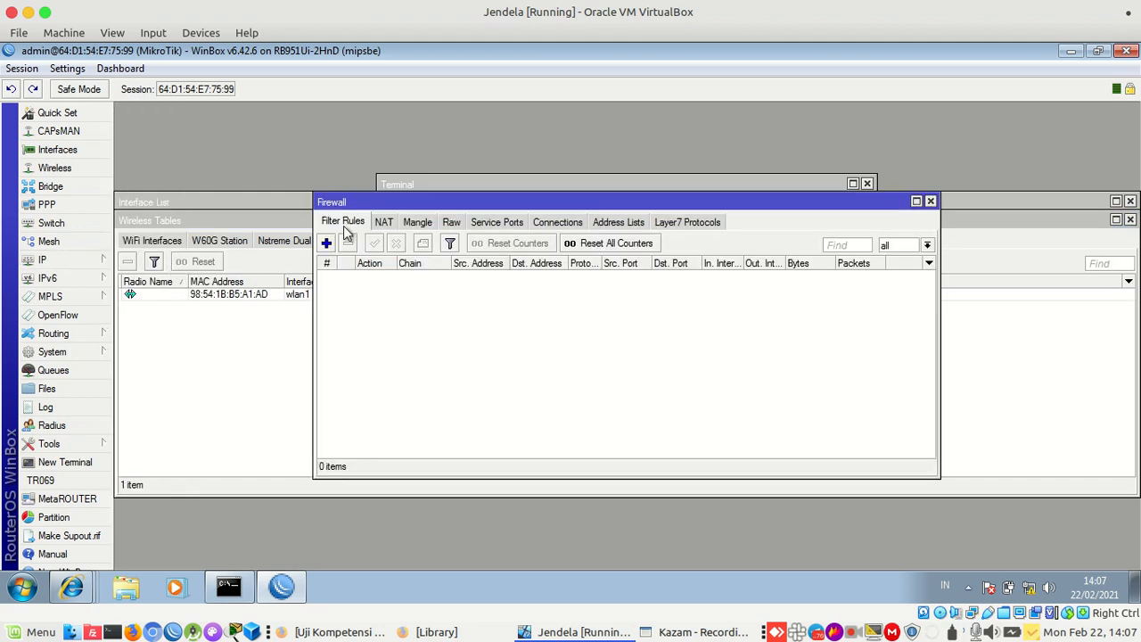
pyautogui.click(383, 223)
pyautogui.click(327, 244)
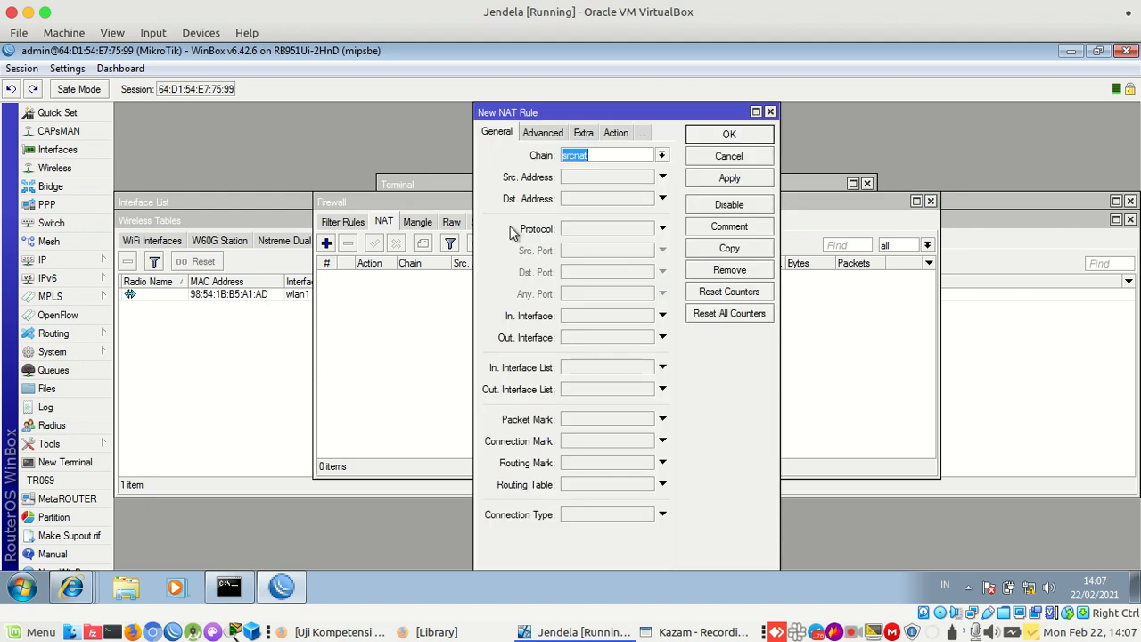
pyautogui.click(575, 337)
pyautogui.click(575, 337)
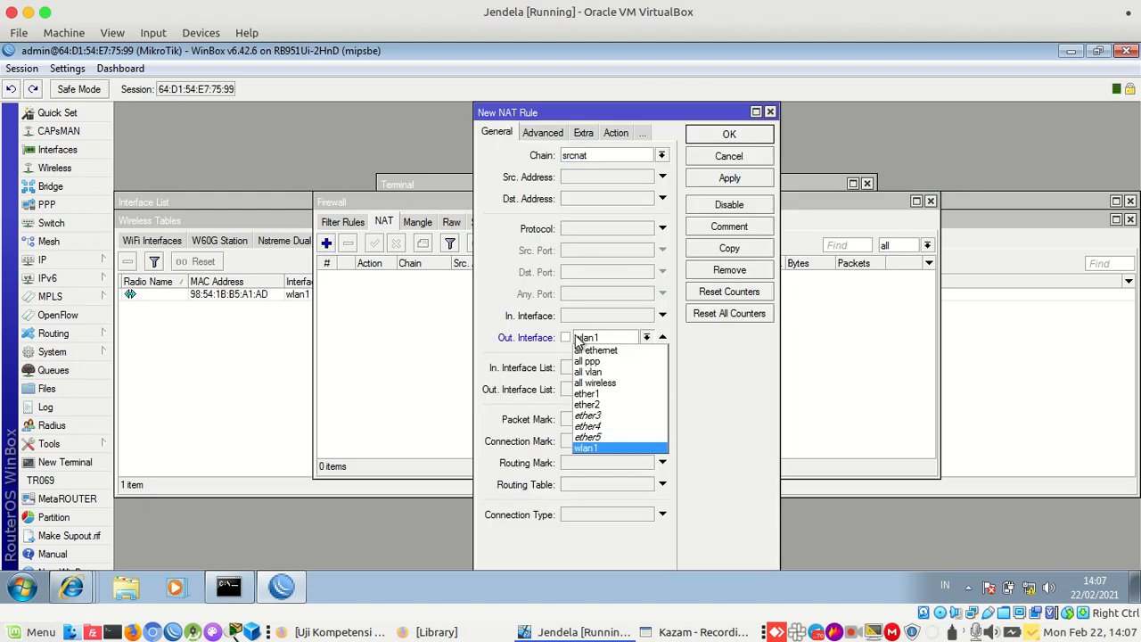
pyautogui.click(595, 397)
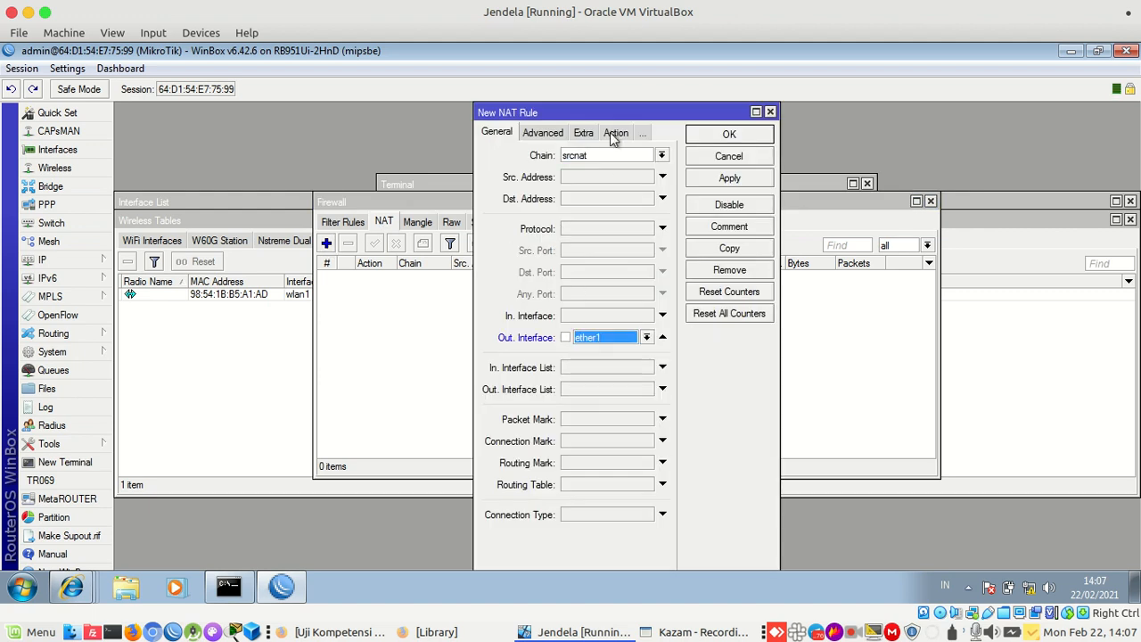
pyautogui.click(610, 132)
pyautogui.click(599, 155)
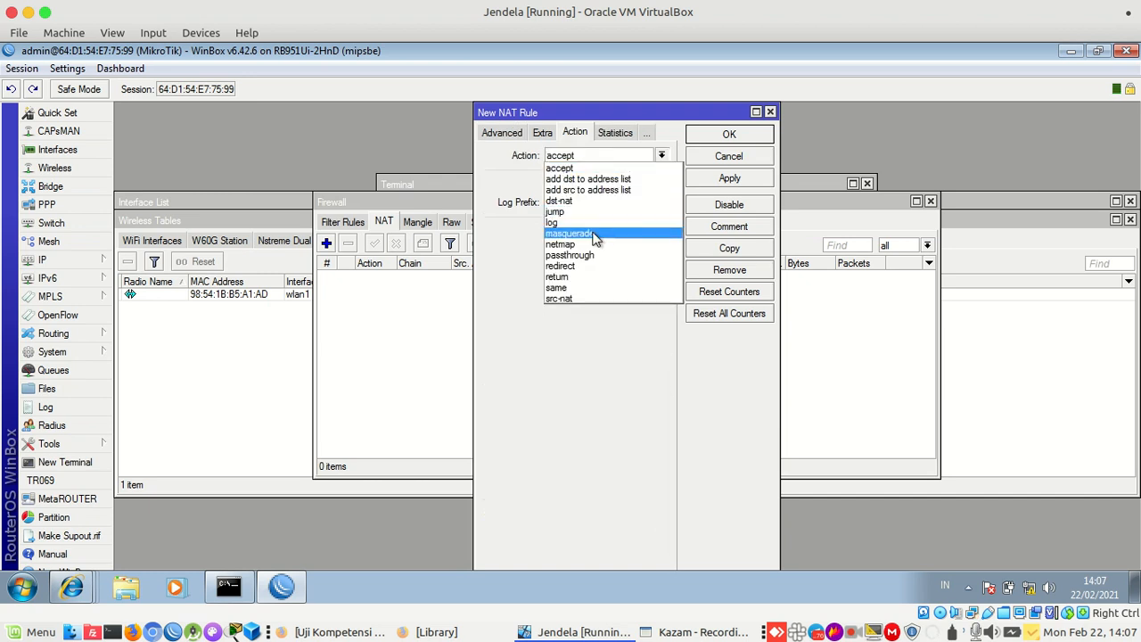
pyautogui.click(595, 234)
pyautogui.click(729, 178)
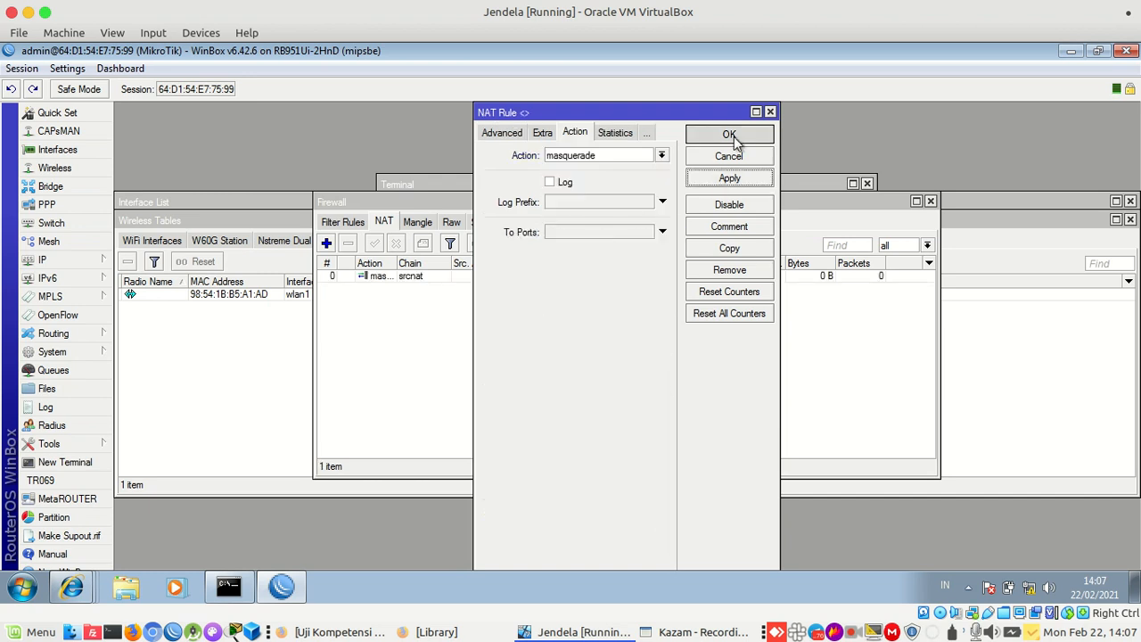
pyautogui.click(730, 136)
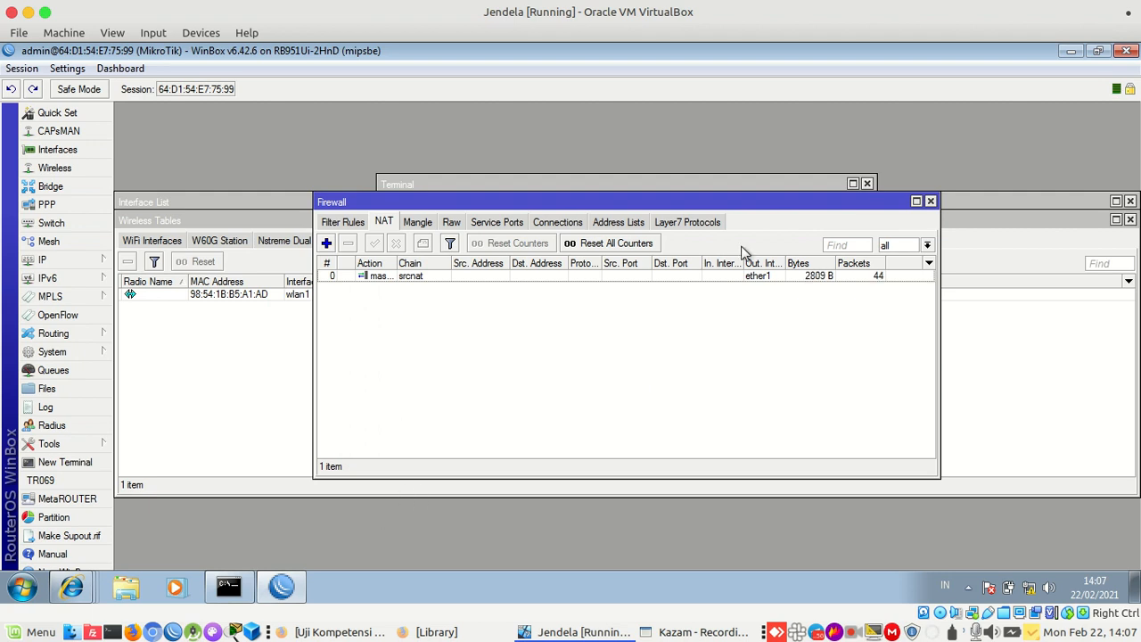
pyautogui.click(930, 203)
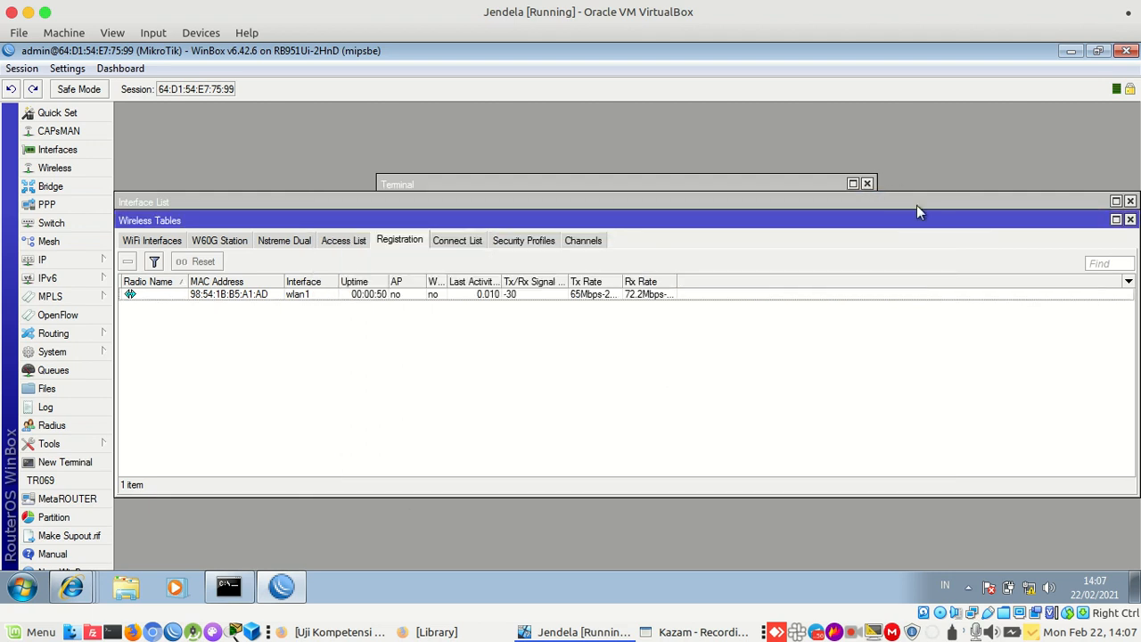
# Close Wireless Tables and check the laptop's Wi-Fi connection information
pyautogui.click(1130, 220)
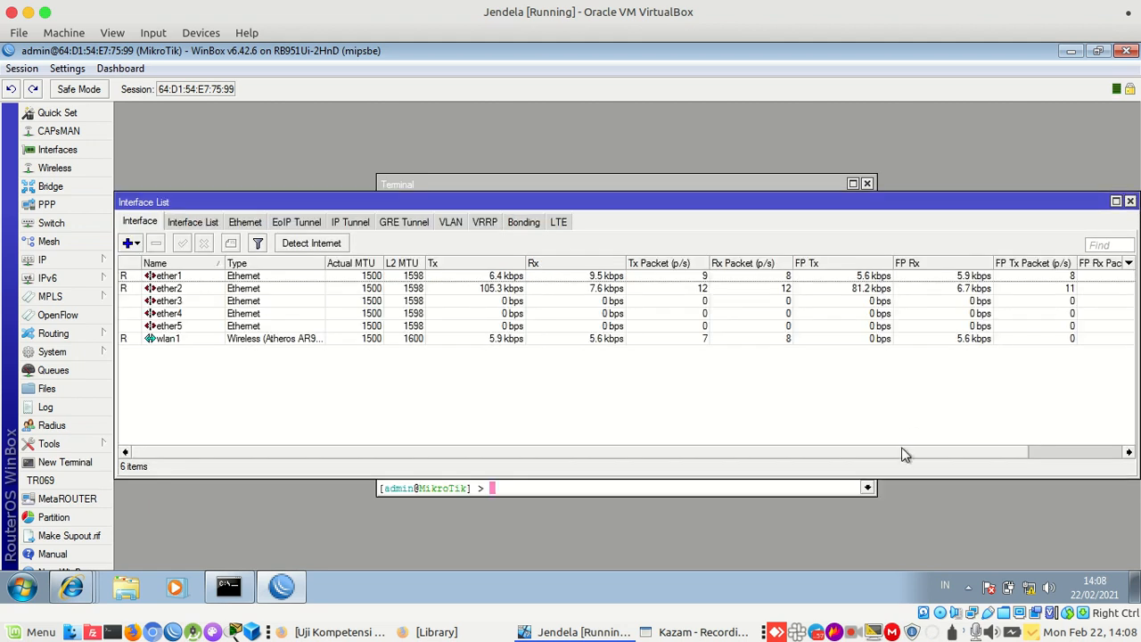
pyautogui.click(928, 631)
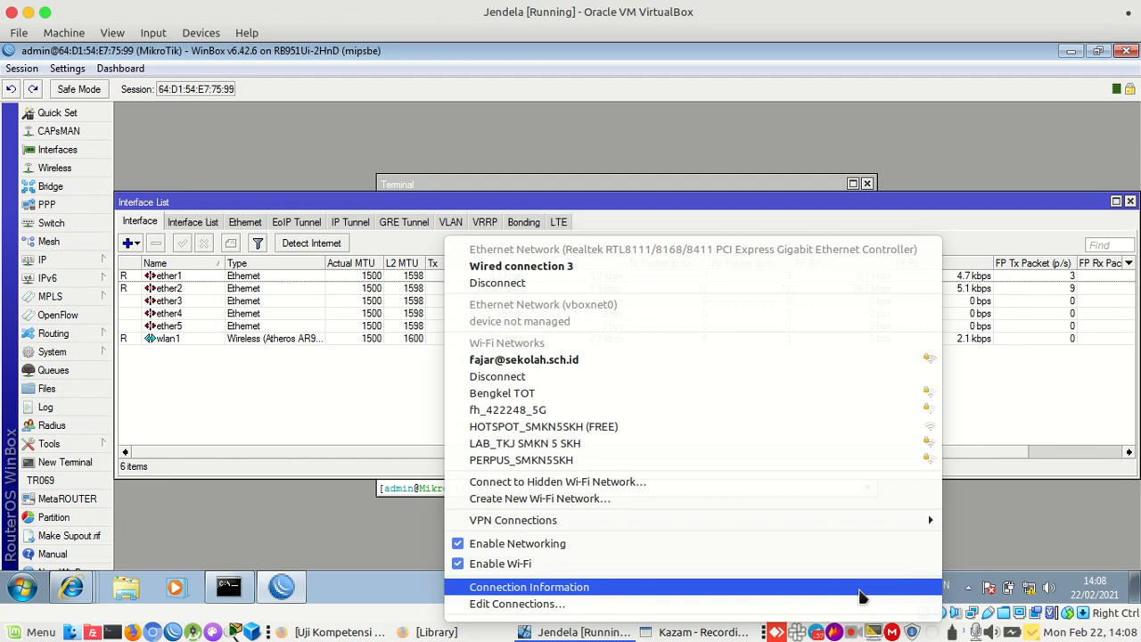
pyautogui.click(860, 591)
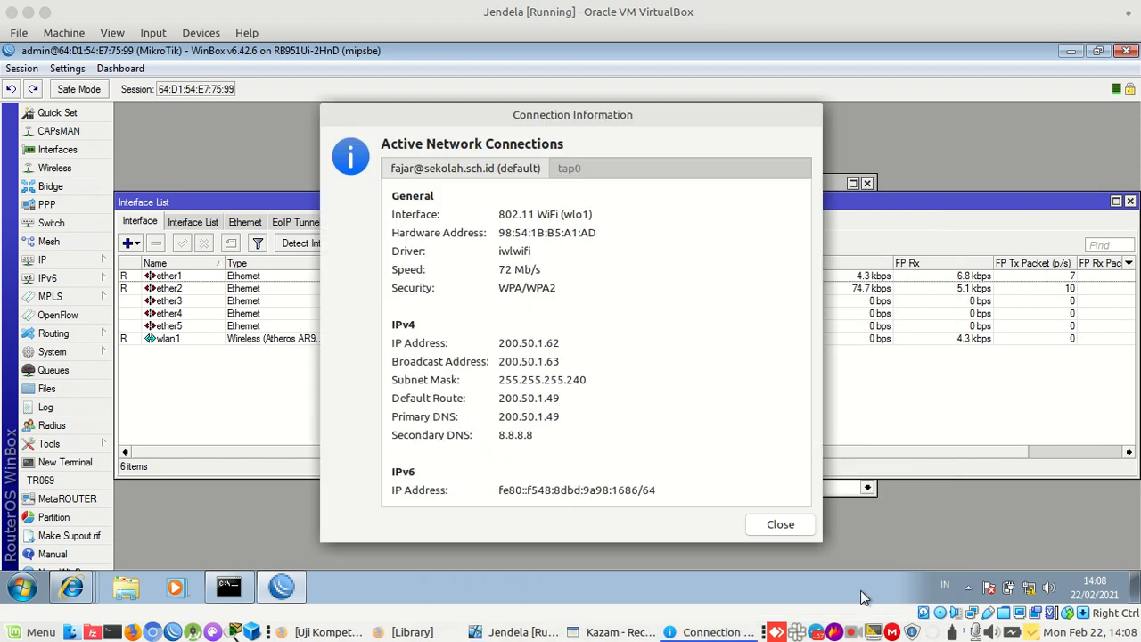
pyautogui.click(780, 524)
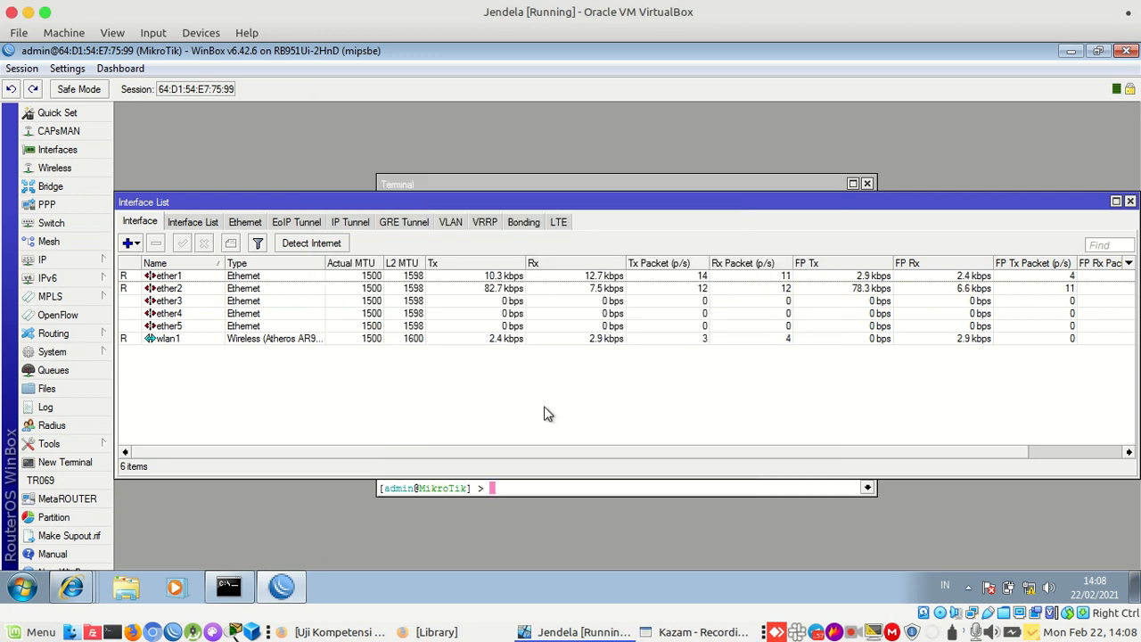
# Recheck the laptop's IPv4 details (200.50.1.62, gateway 200.50.1.49) and launch the terminal
pyautogui.click(83, 262)
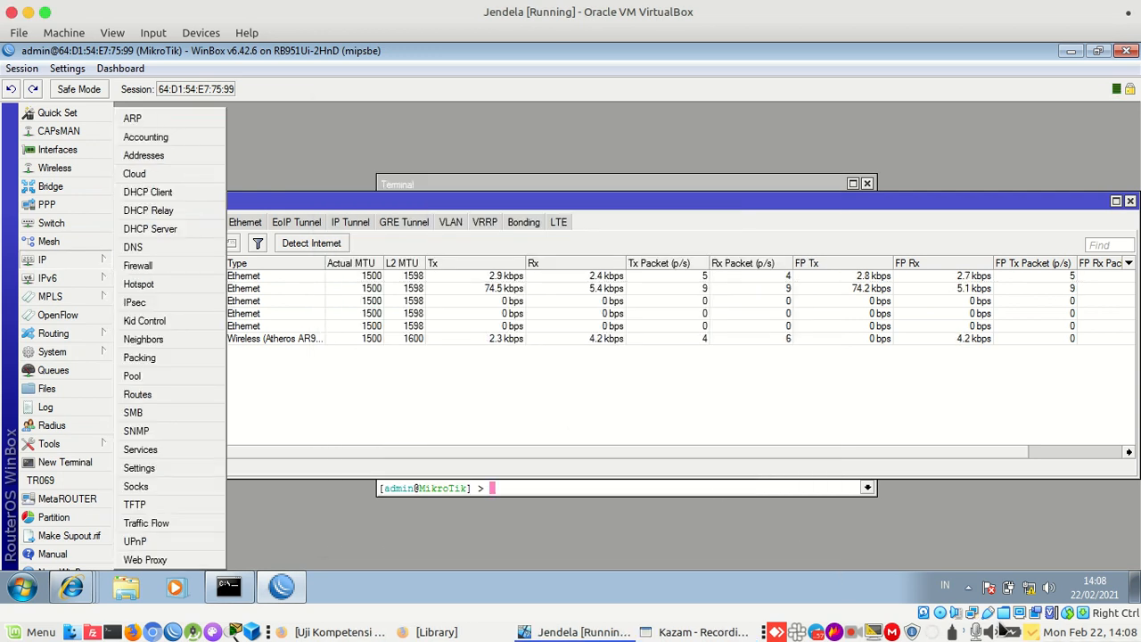
pyautogui.click(933, 631)
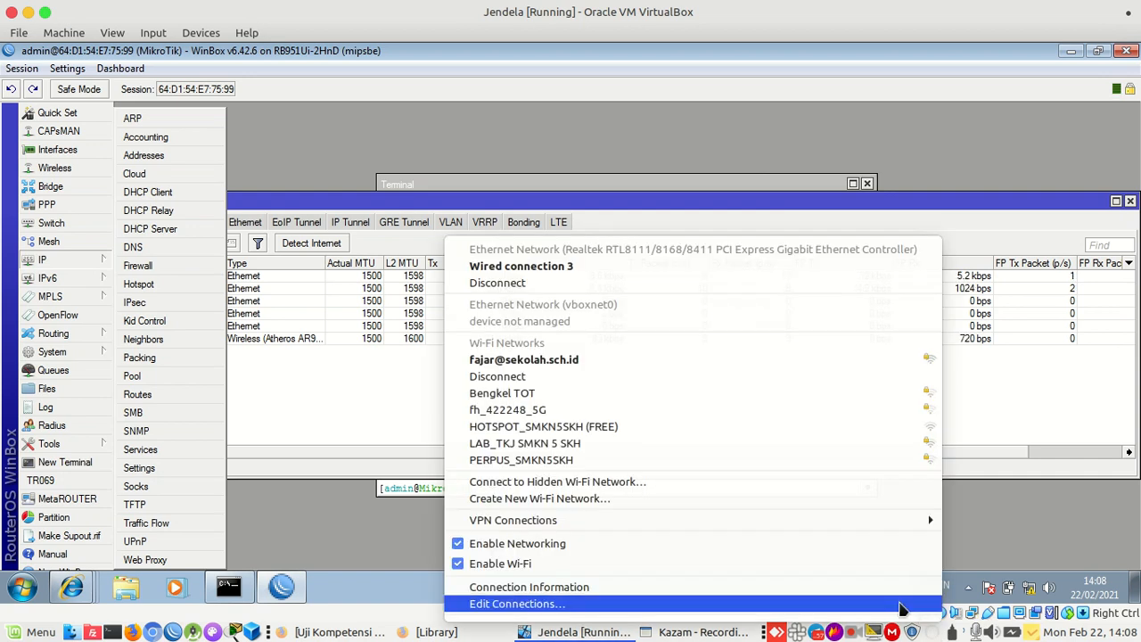
pyautogui.click(895, 588)
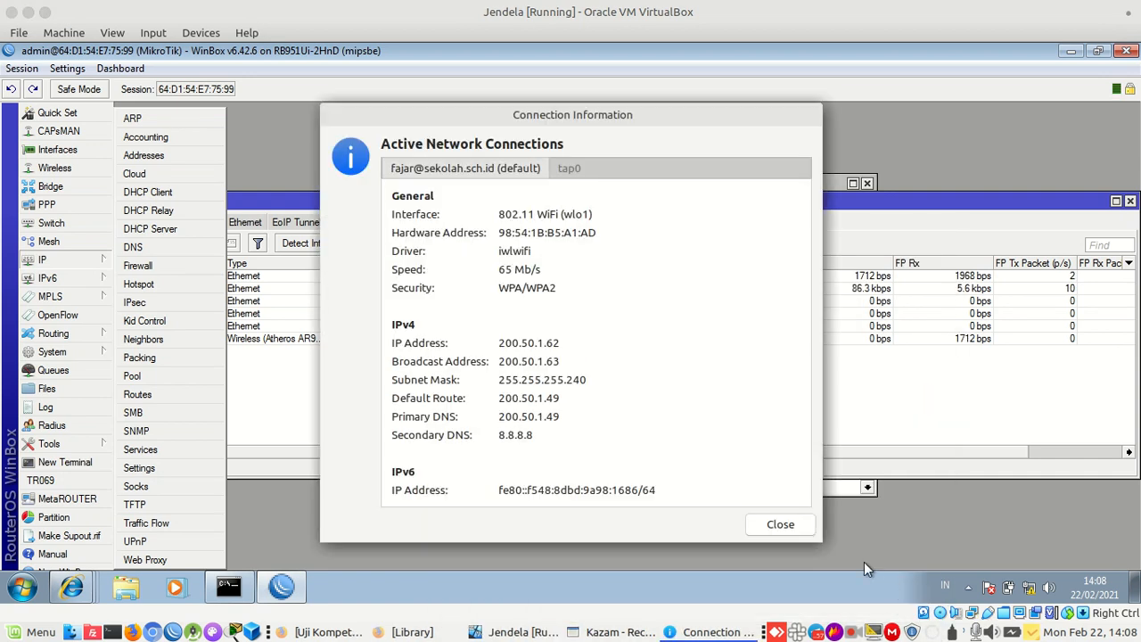
pyautogui.click(781, 524)
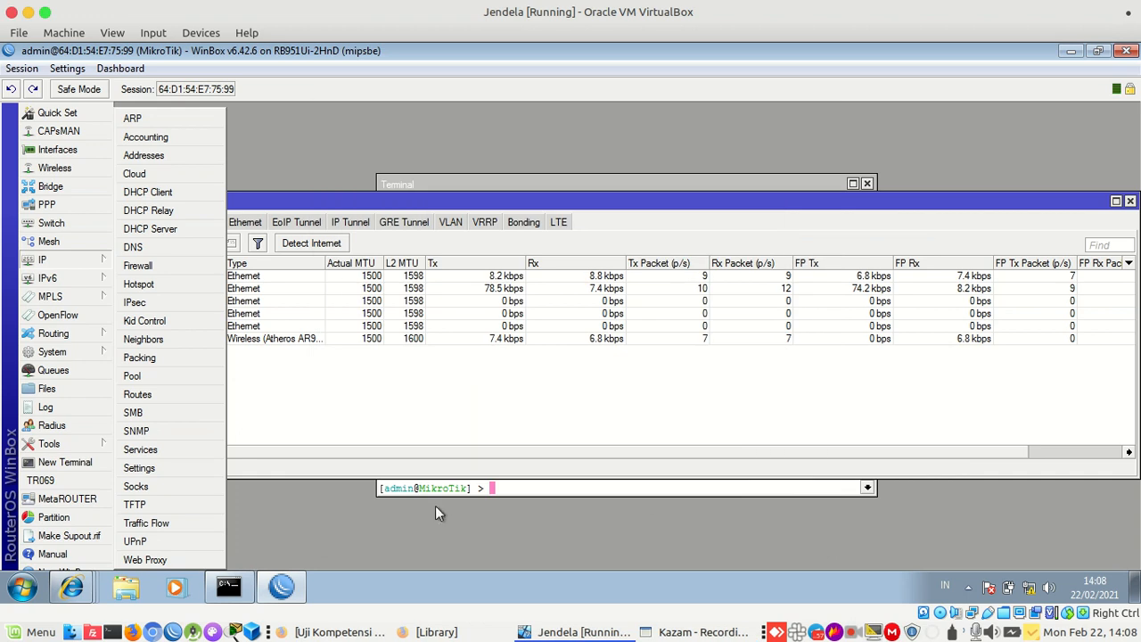
pyautogui.click(112, 632)
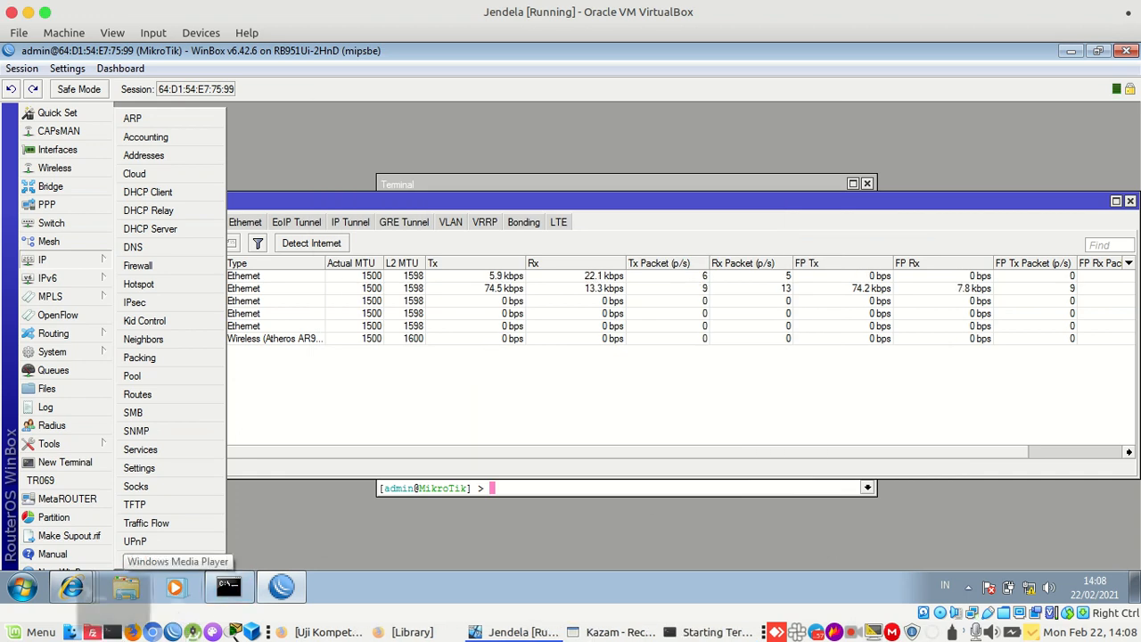
# Ping 200.50.1.49, 8.8.8.8 and google.com from the laptop, then close the terminal
pyautogui.write('ping 200.')
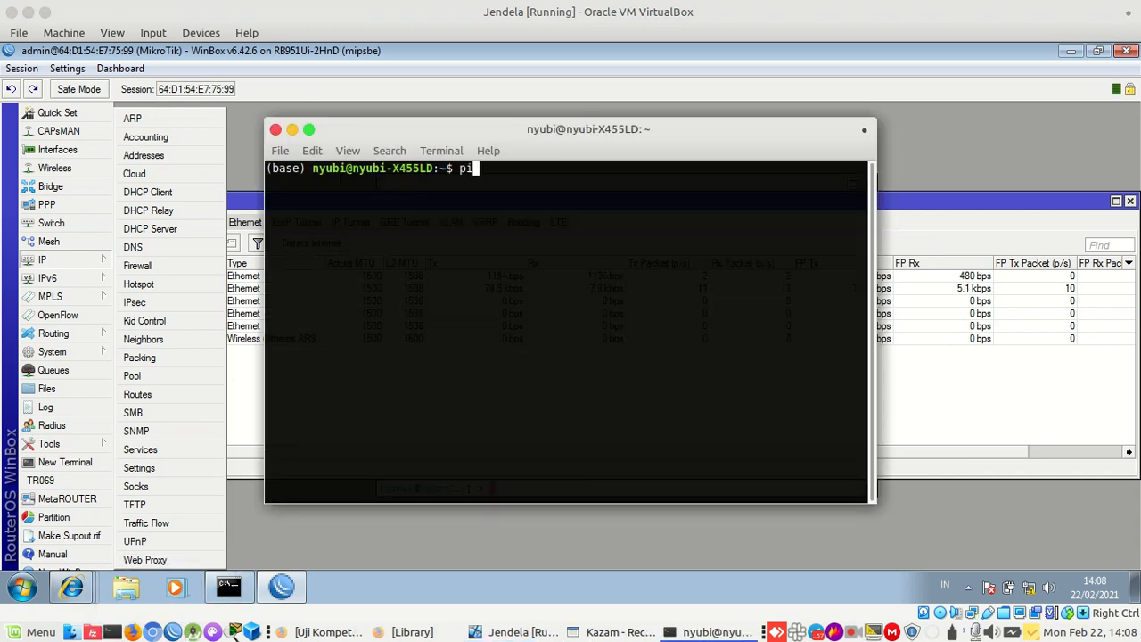
pyautogui.write('50.1.49')
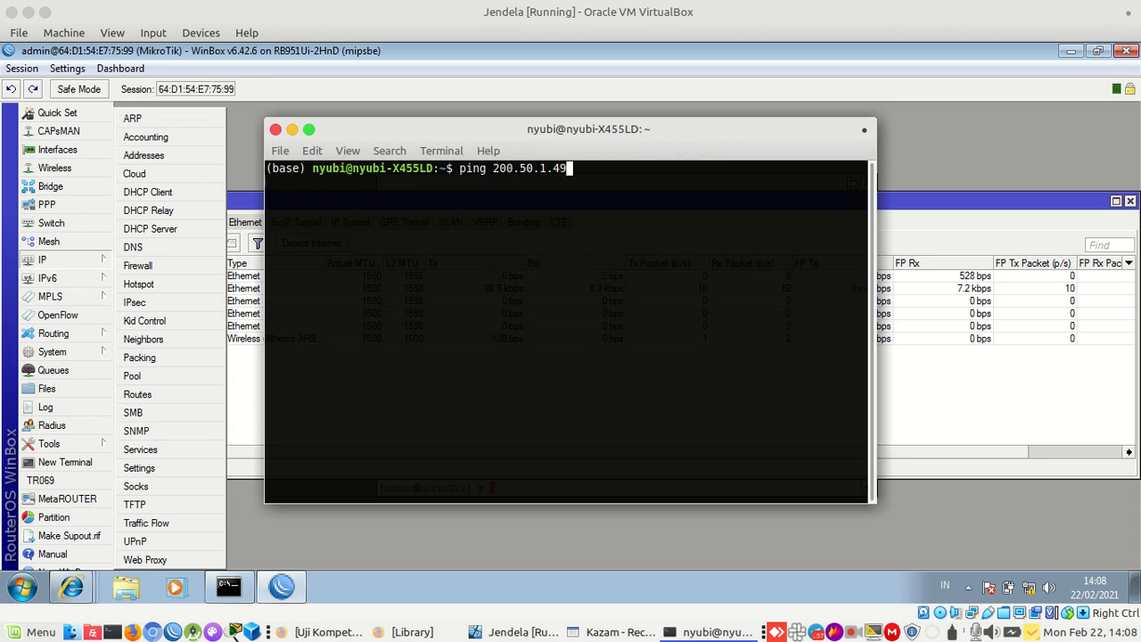
pyautogui.press('Return')
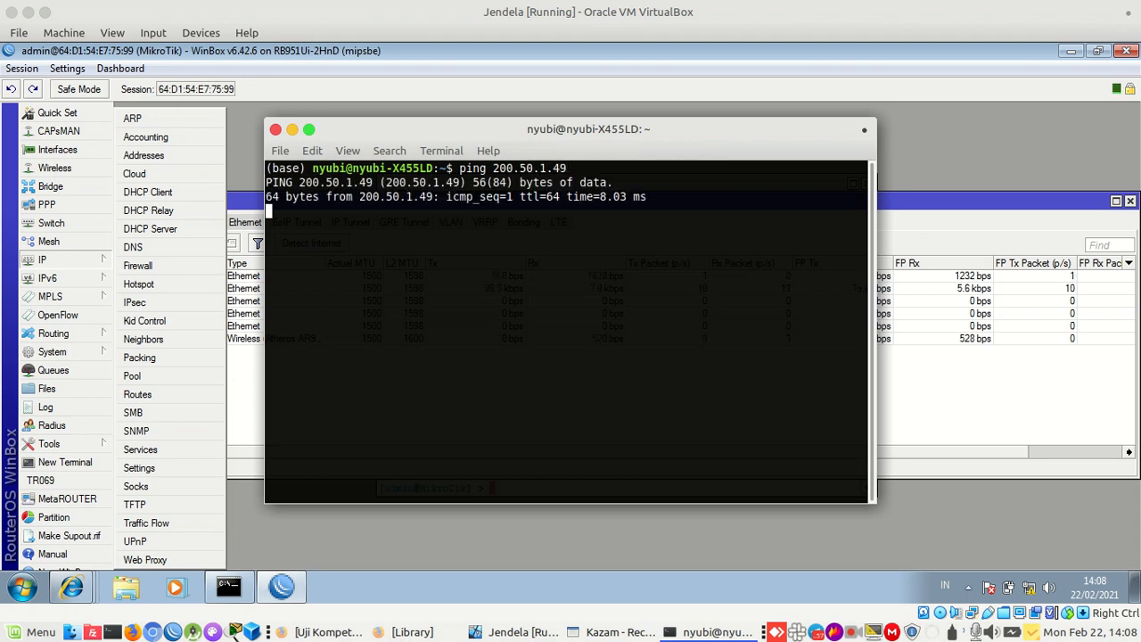
pyautogui.hotkey('ctrl', 'c')
pyautogui.write('ping 8.8.8.8')
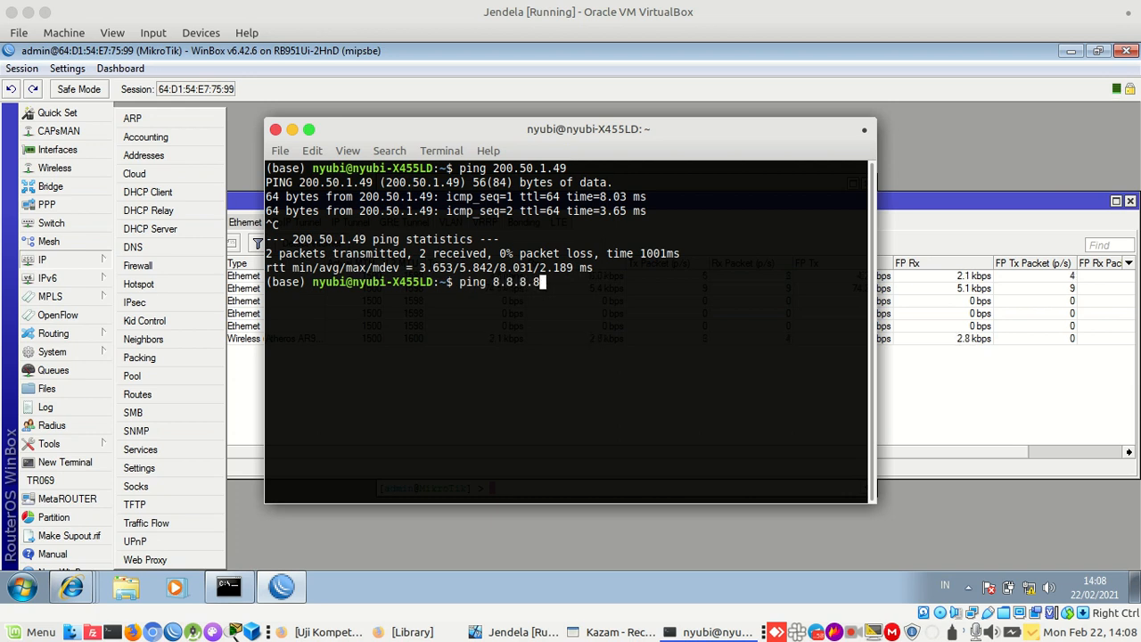
pyautogui.press('Return')
pyautogui.hotkey('ctrl', 'c')
pyautogui.write('ping google.com')
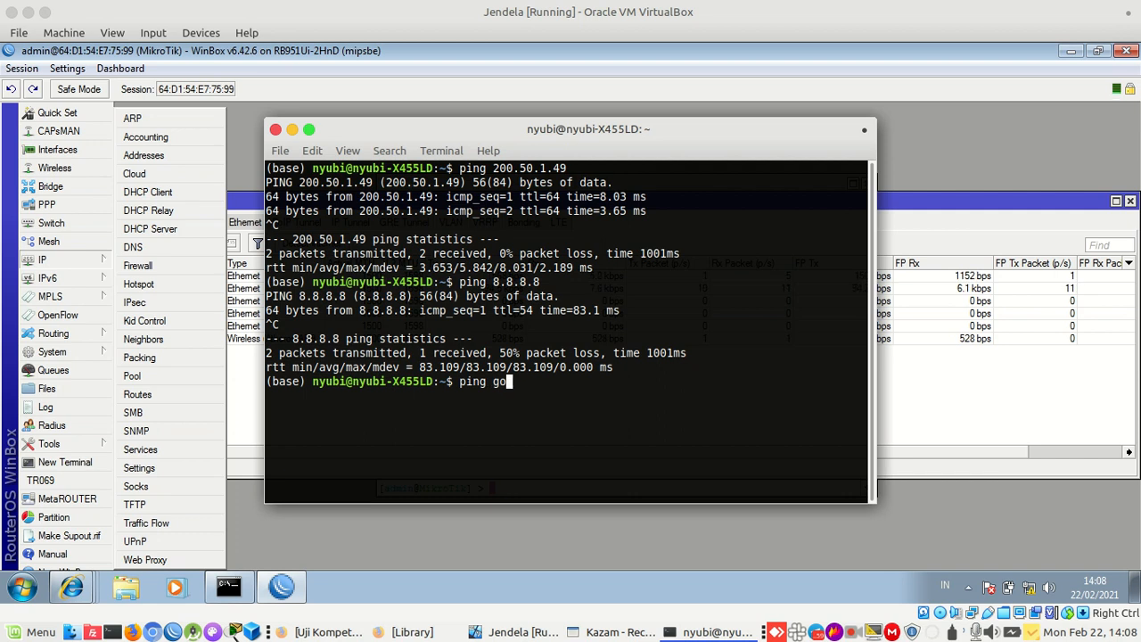
pyautogui.press('Return')
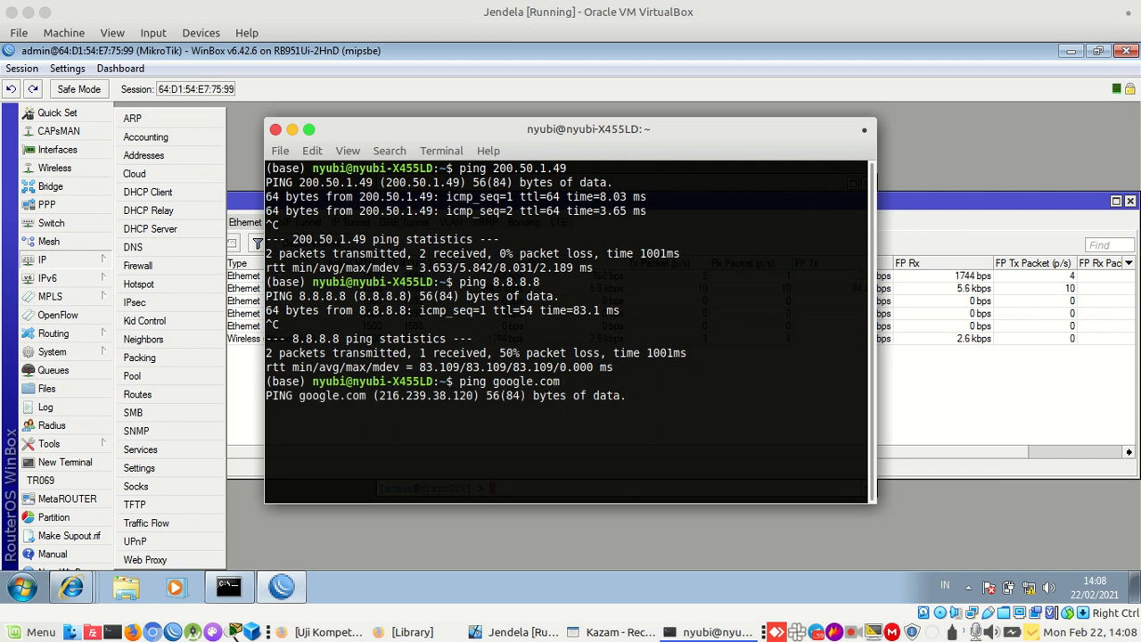
pyautogui.hotkey('ctrl', 'c')
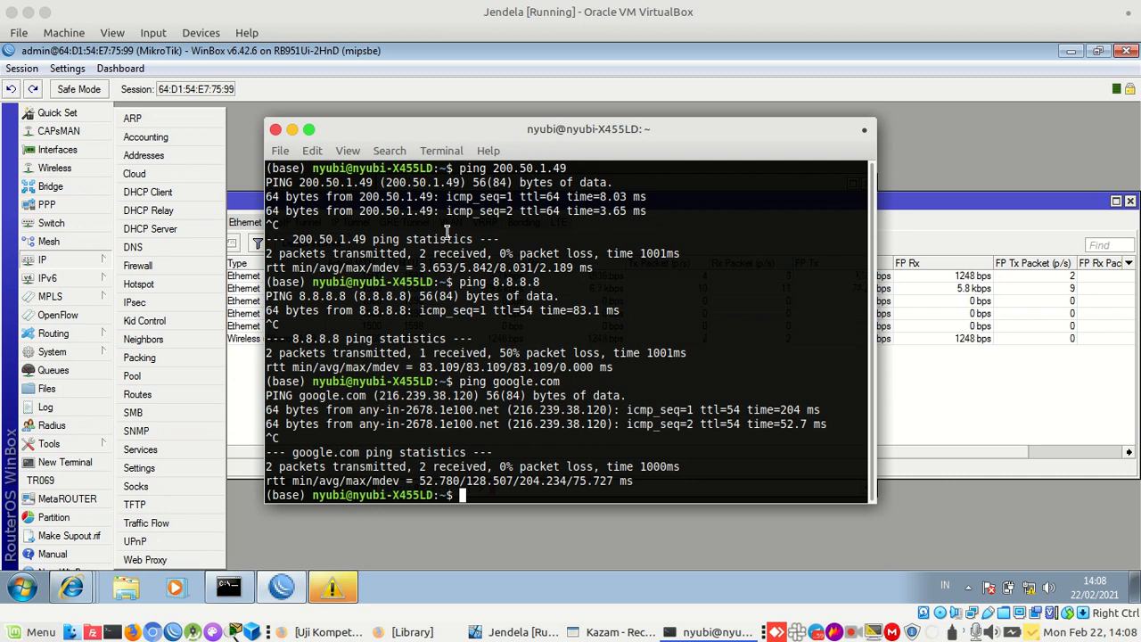
pyautogui.click(276, 130)
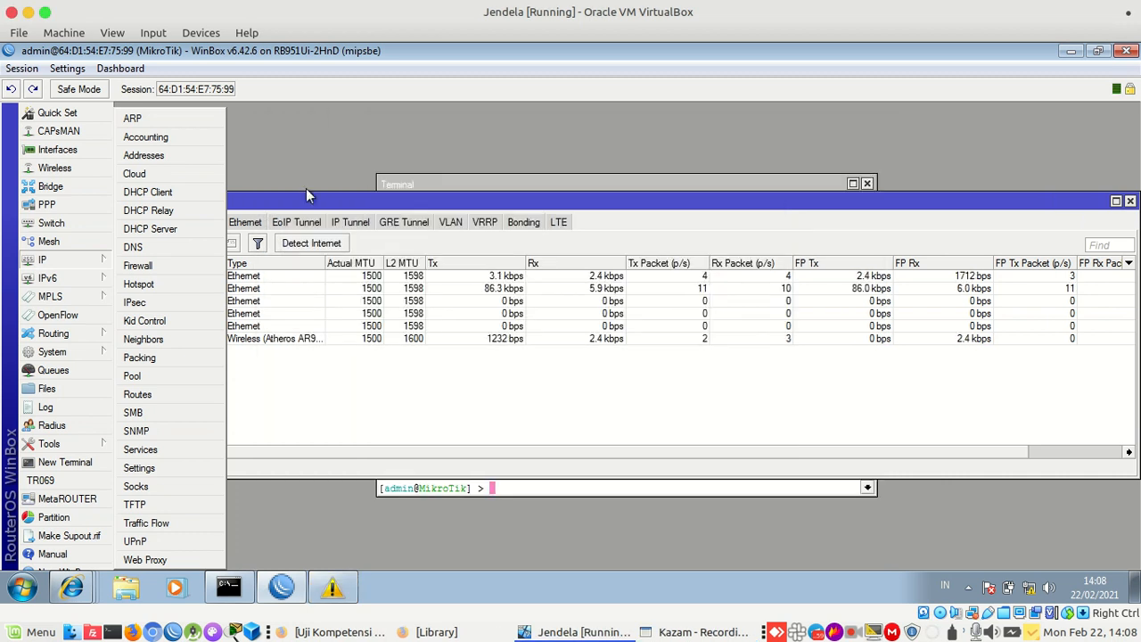
# Close the Interface List, show OSPF's Networks tab, and open IP Addresses beside it
pyautogui.click(348, 390)
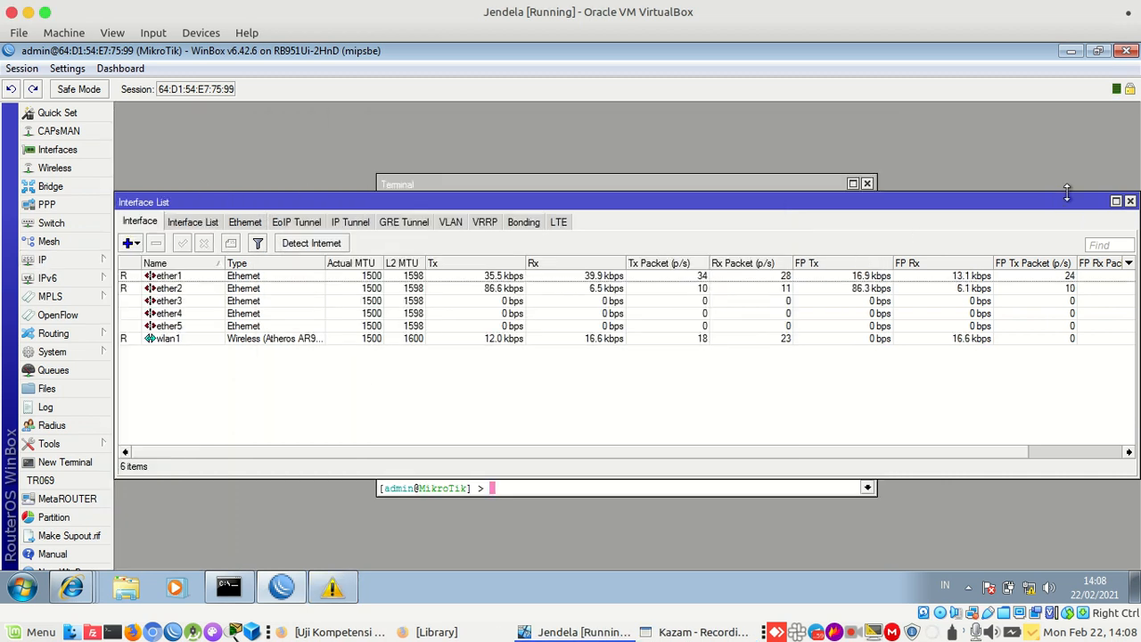
pyautogui.click(1130, 201)
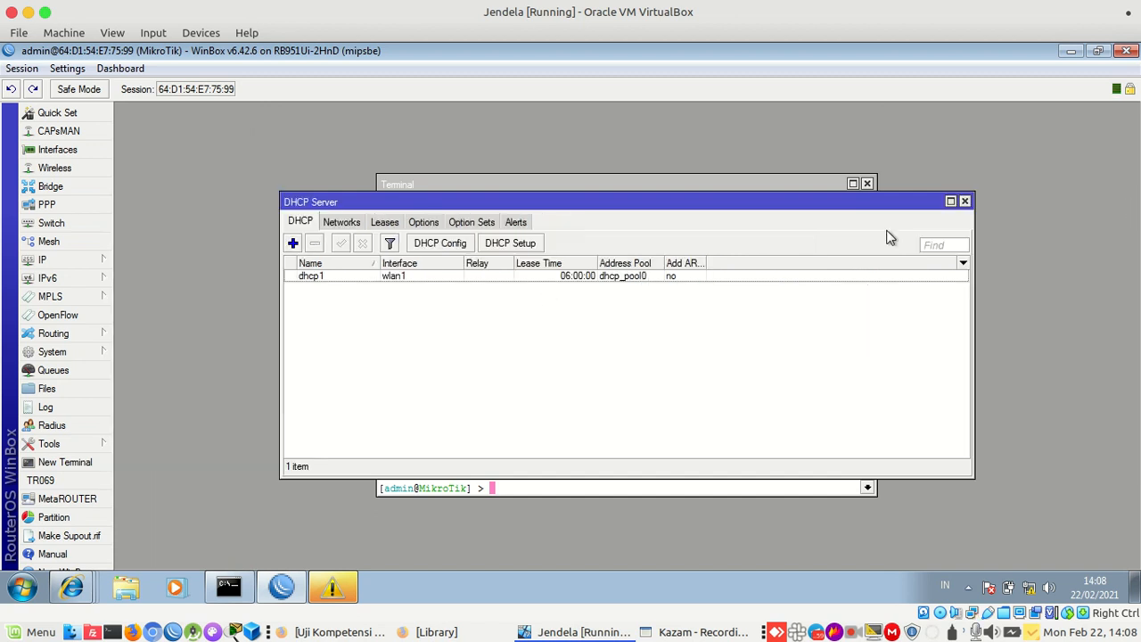
pyautogui.click(92, 339)
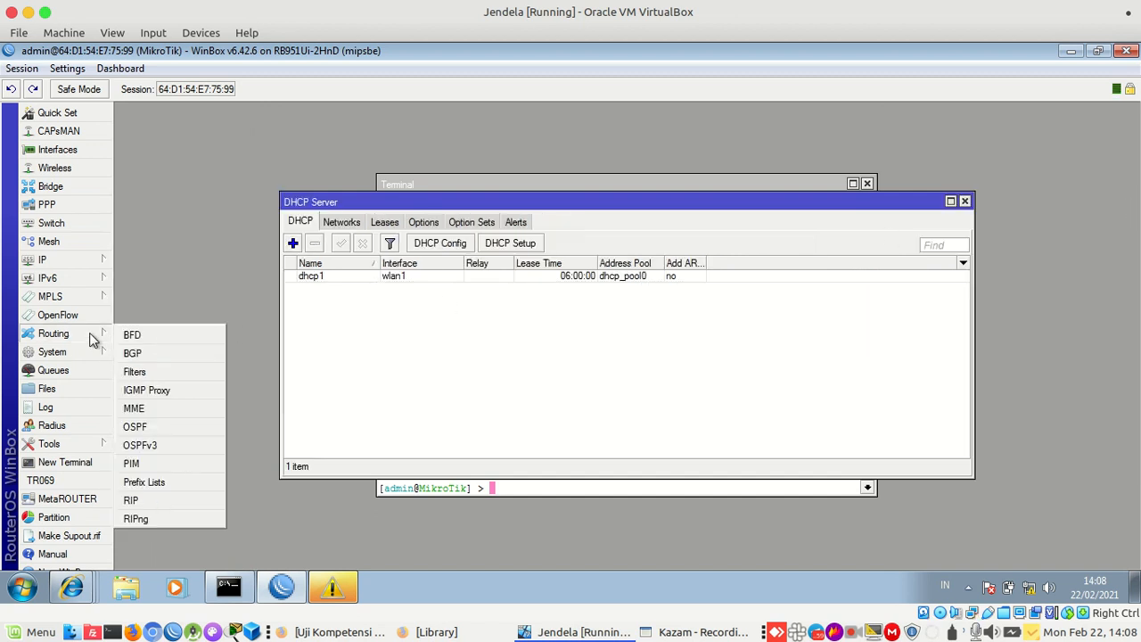
pyautogui.click(161, 426)
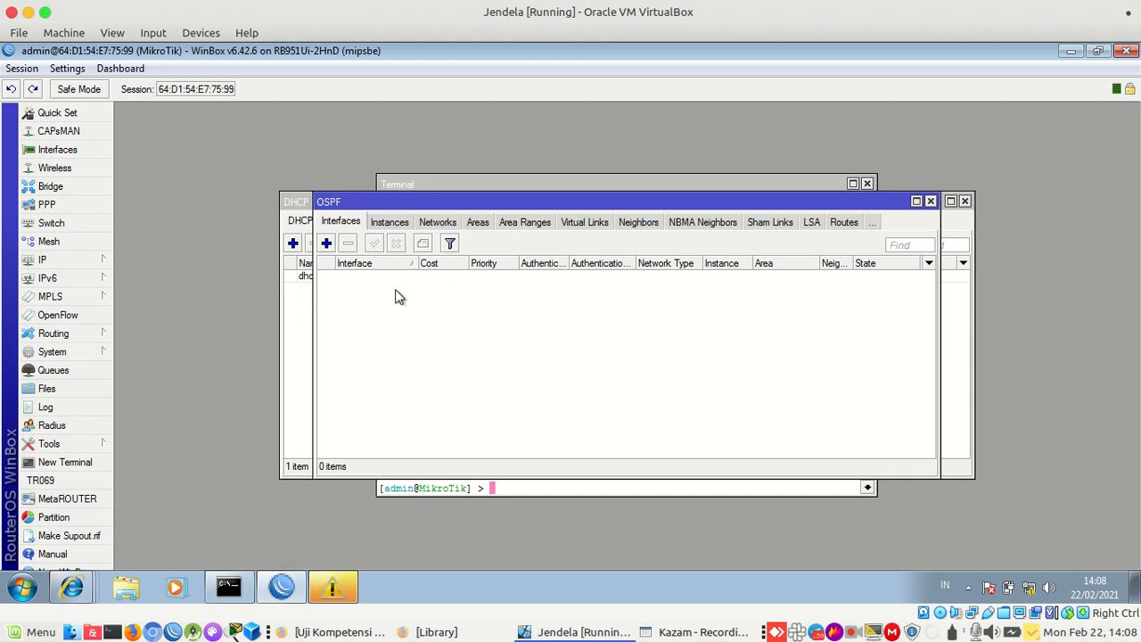
pyautogui.click(431, 229)
pyautogui.moveTo(345, 205); pyautogui.dragTo(437, 302)
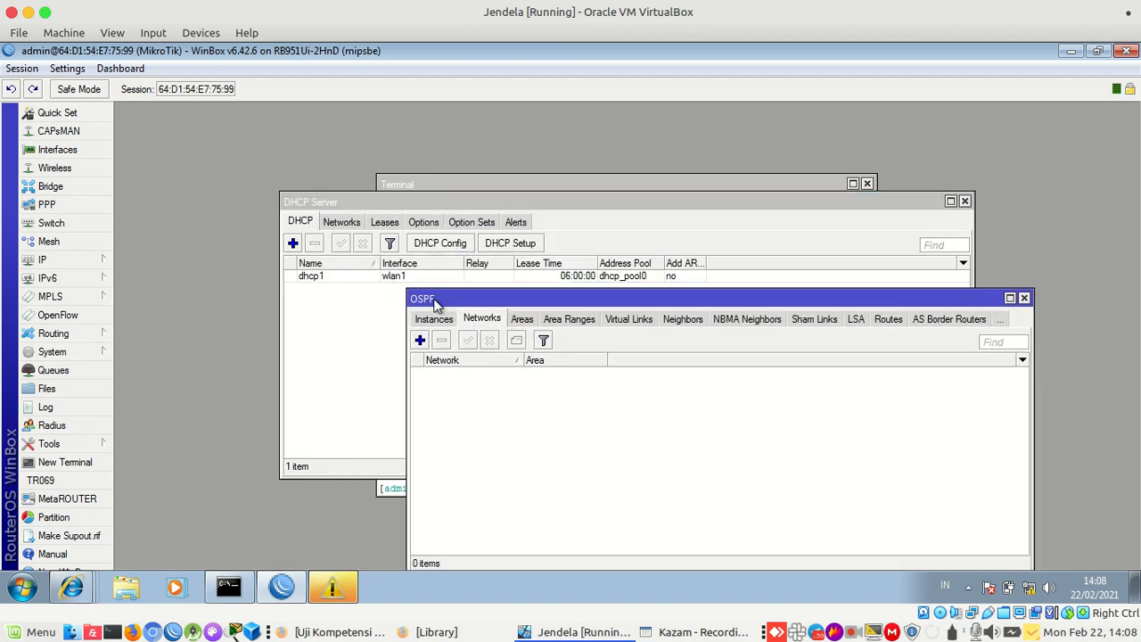
pyautogui.click(111, 257)
pyautogui.click(173, 154)
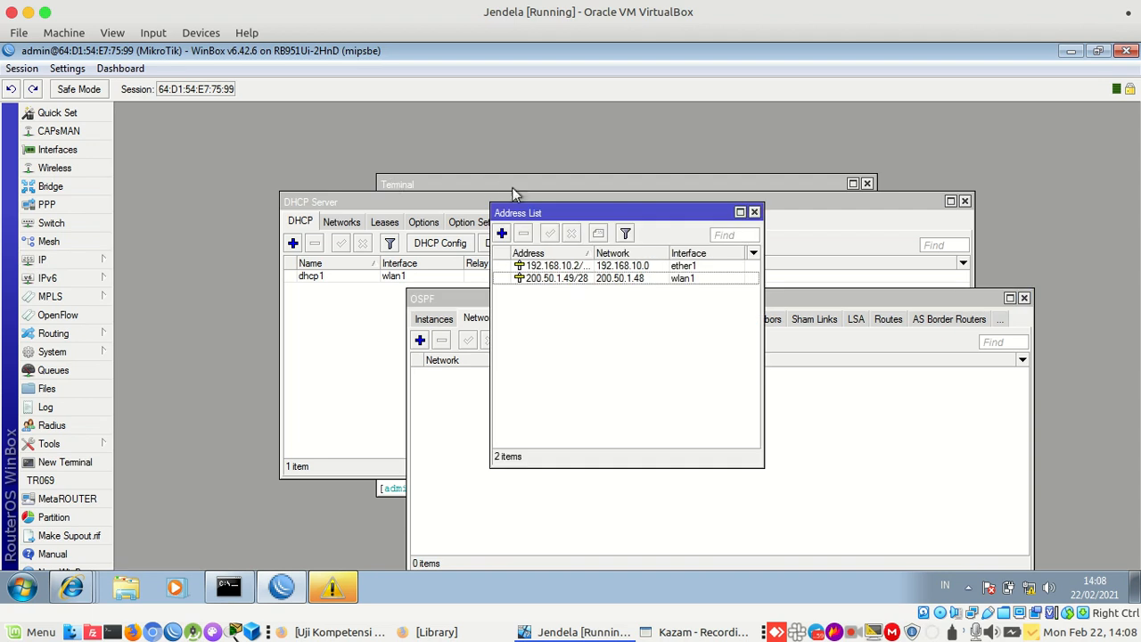
# Add 192.168.10.0/24 as an OSPF network in the backbone area
pyautogui.moveTo(526, 212); pyautogui.dragTo(190, 230)
pyautogui.moveTo(455, 297)
pyautogui.mouseDown()
pyautogui.moveTo(513, 282)
pyautogui.moveTo(439, 291)
pyautogui.mouseUp()
pyautogui.doubleClick(330, 283)
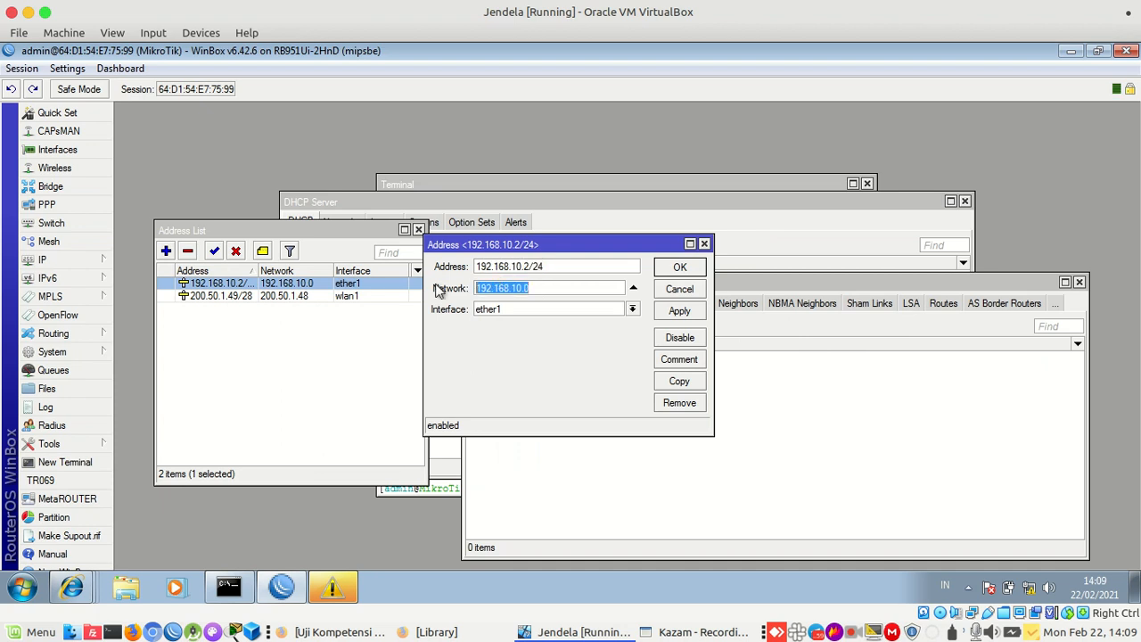
pyautogui.click(772, 378)
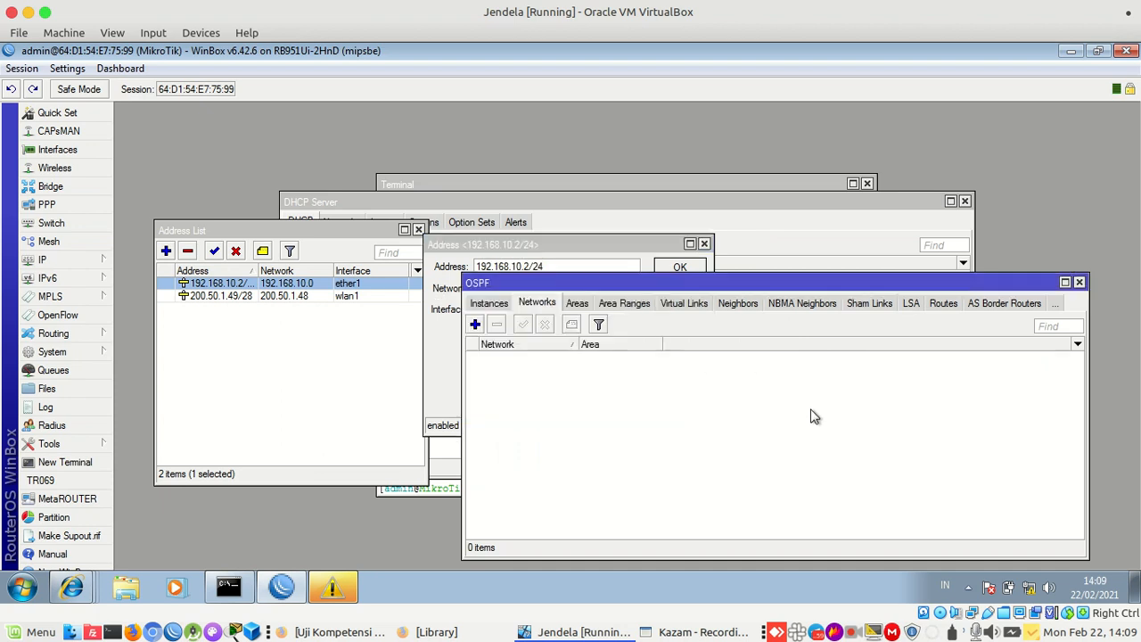
pyautogui.click(475, 324)
pyautogui.hotkey('ctrl', 'v')
pyautogui.write('/24')
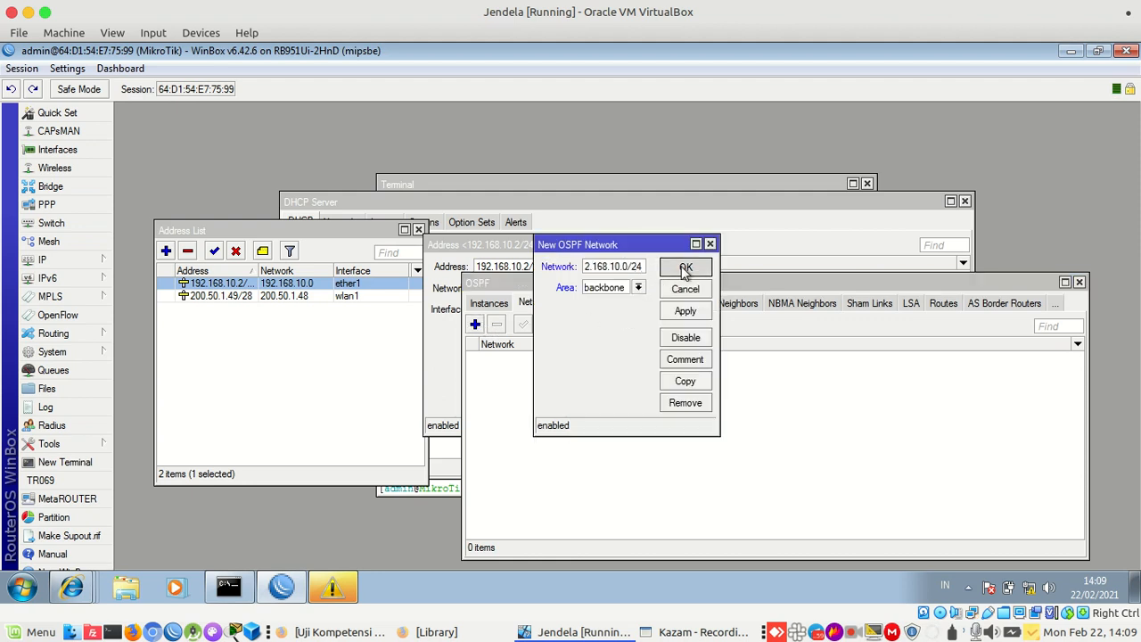
pyautogui.click(685, 267)
# Add 200.50.1.48/28 as a second OSPF network in the backbone area
pyautogui.doubleClick(593, 357)
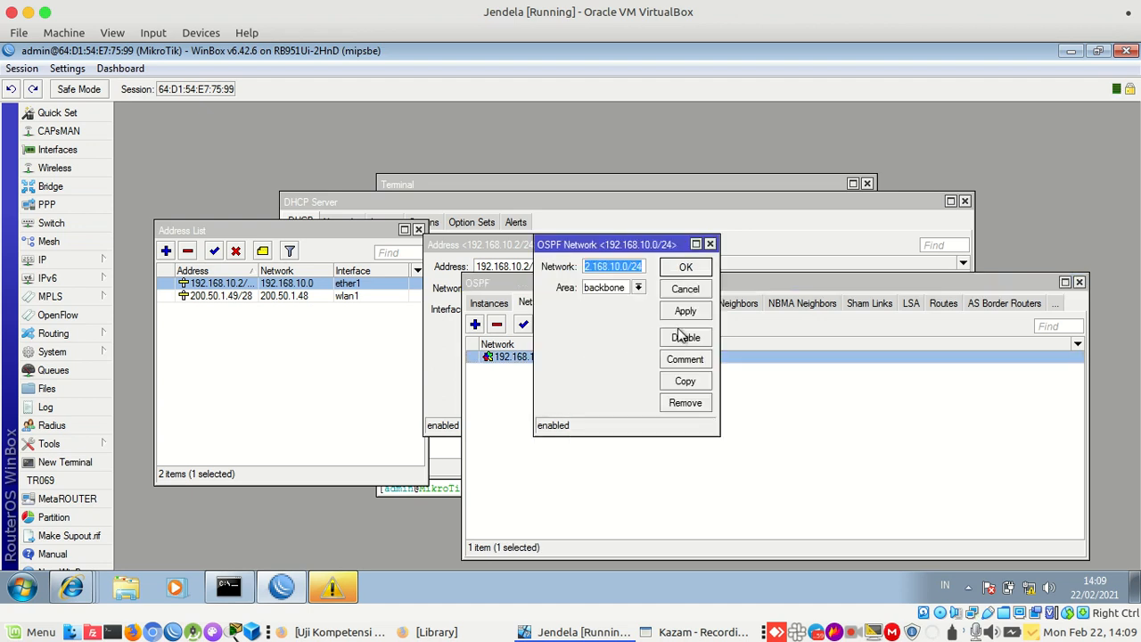
pyautogui.click(684, 380)
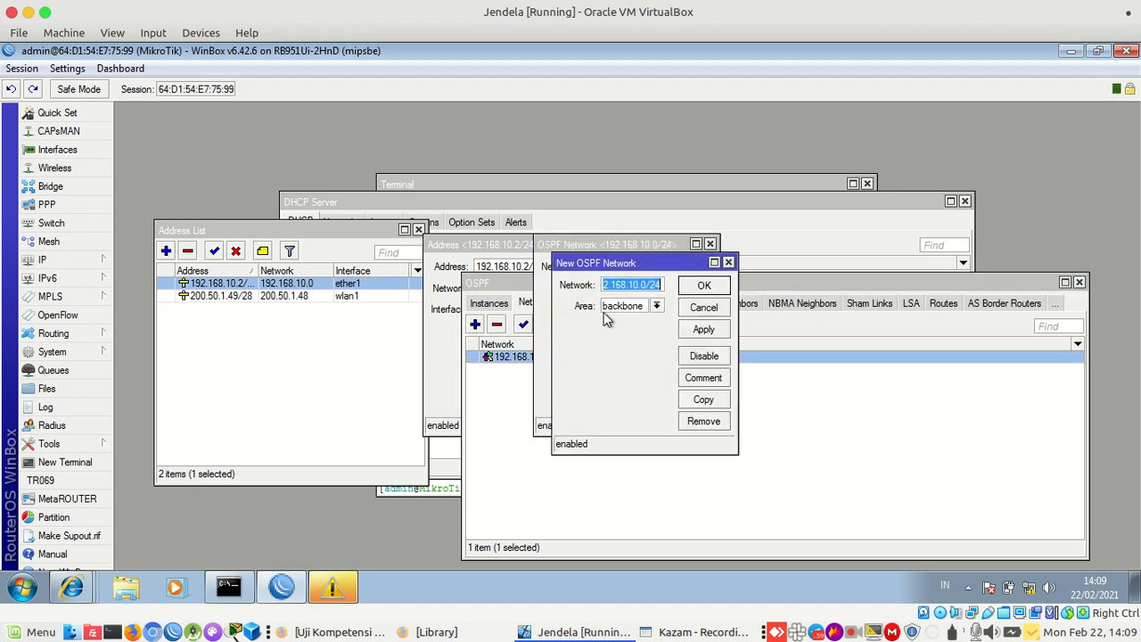
pyautogui.doubleClick(267, 296)
pyautogui.moveTo(548, 305); pyautogui.dragTo(454, 300)
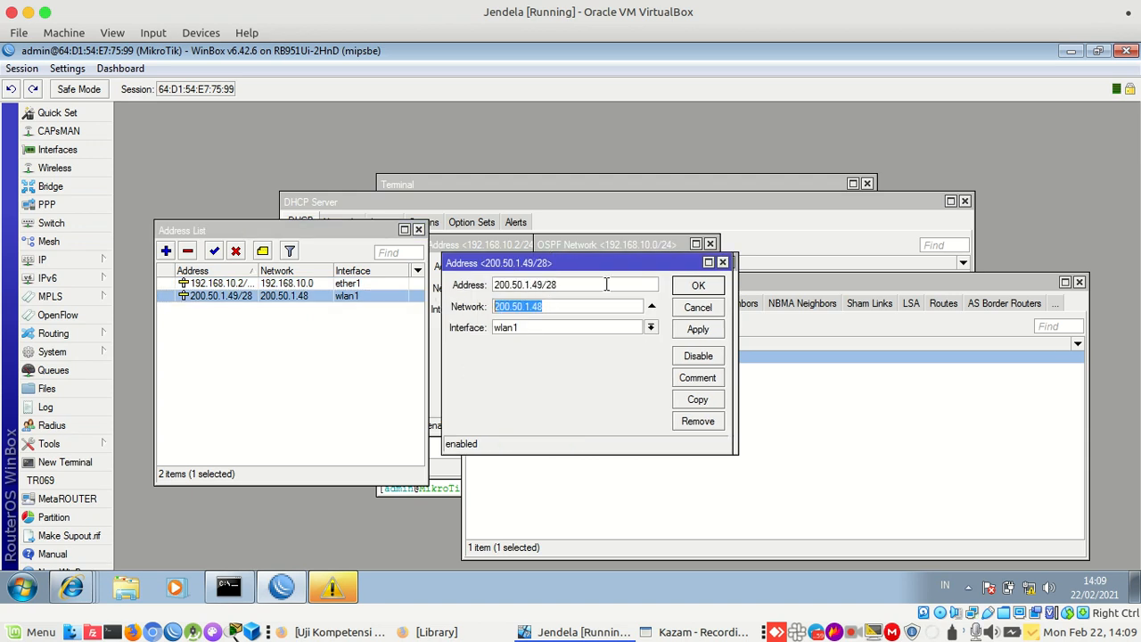
pyautogui.click(823, 350)
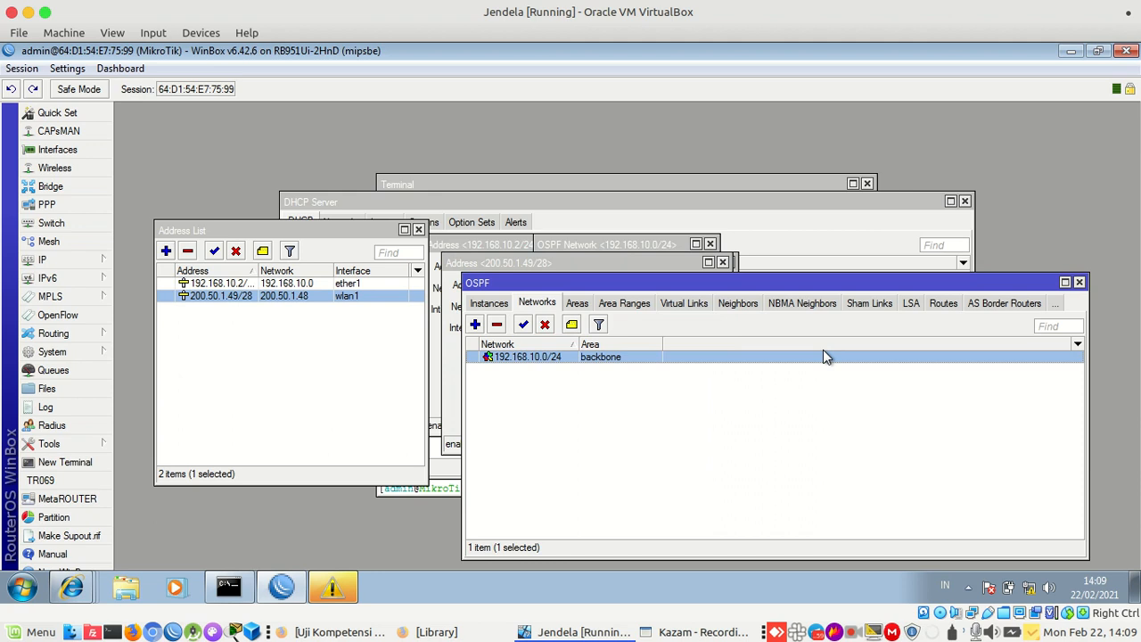
pyautogui.click(476, 325)
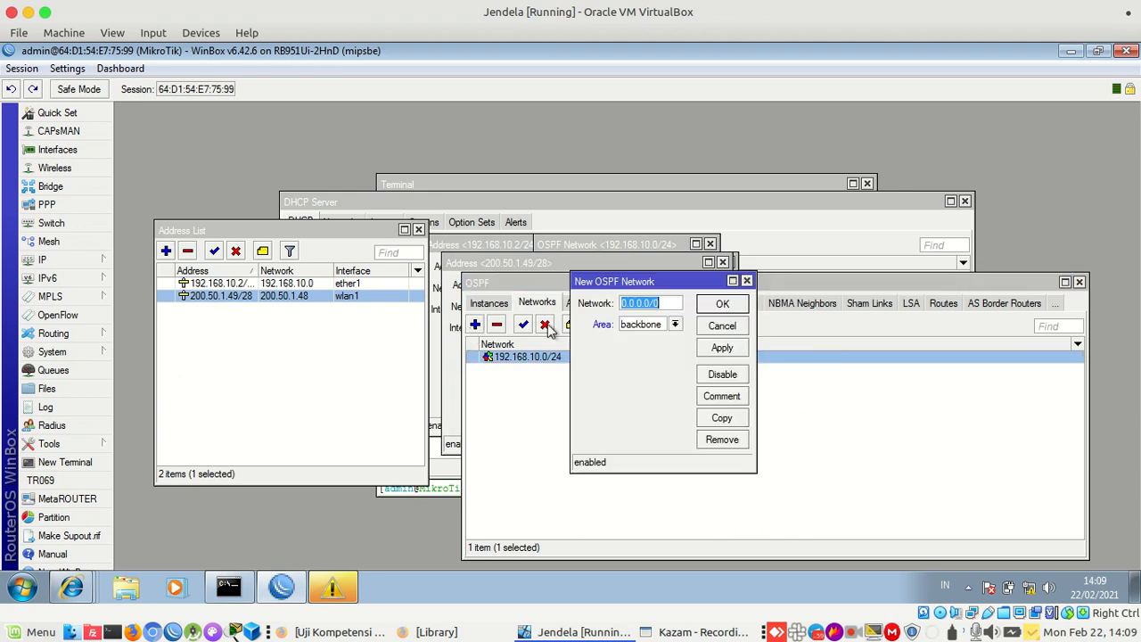
pyautogui.hotkey('ctrl', 'v')
pyautogui.write('/28')
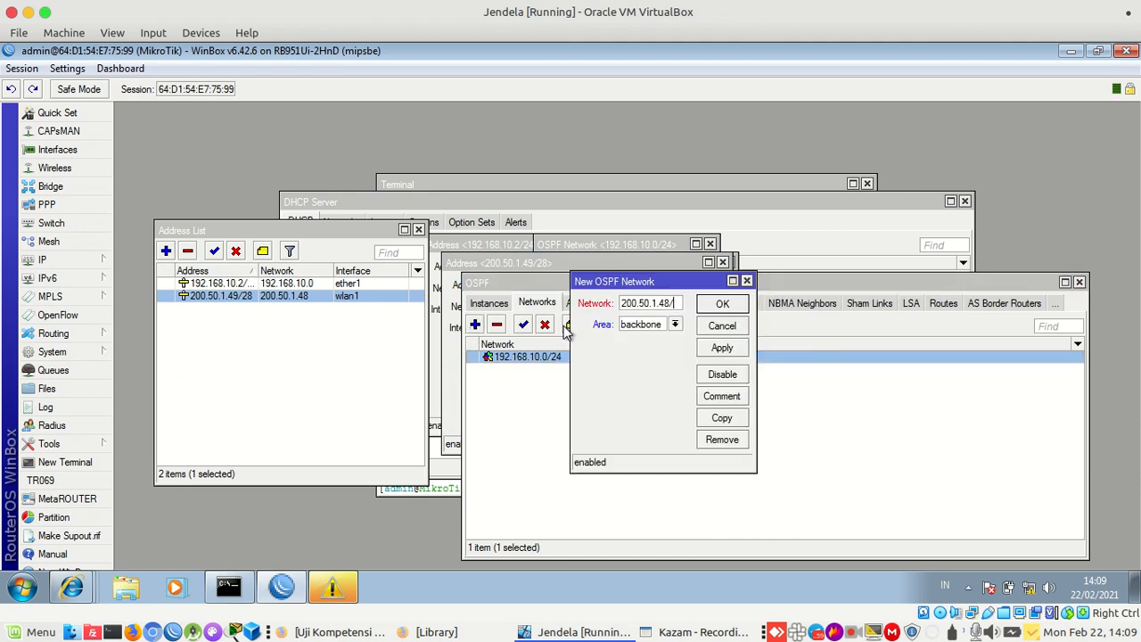
pyautogui.click(715, 349)
pyautogui.click(724, 305)
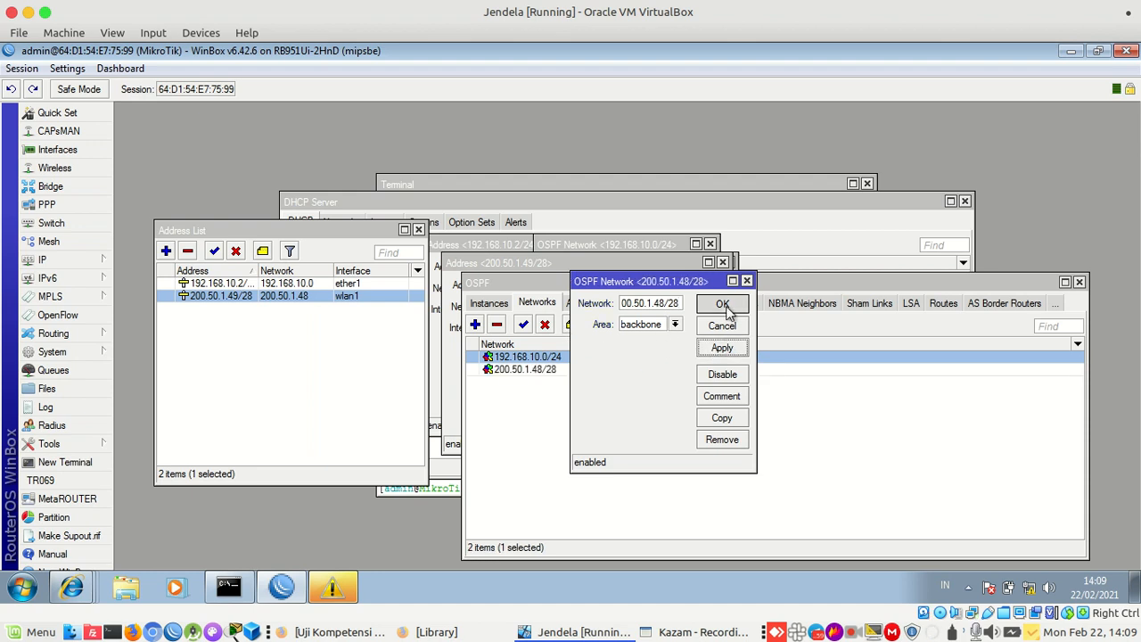
# Check the OSPF Interfaces list showing ether1 and wlan1 in the backbone area
pyautogui.click(501, 305)
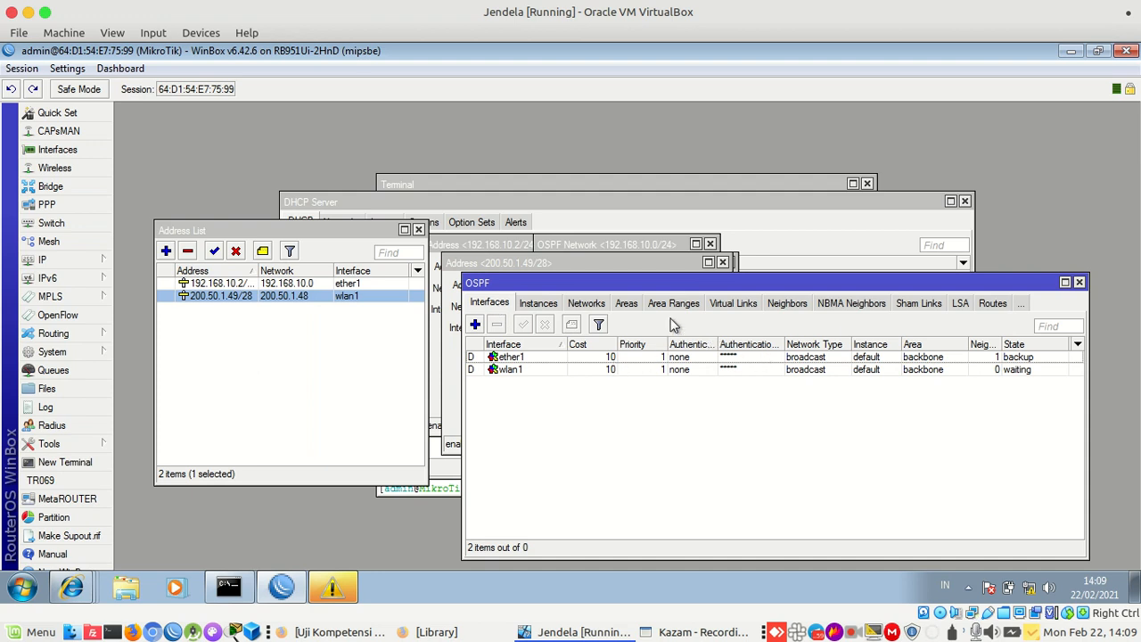
pyautogui.moveTo(663, 287); pyautogui.dragTo(633, 201)
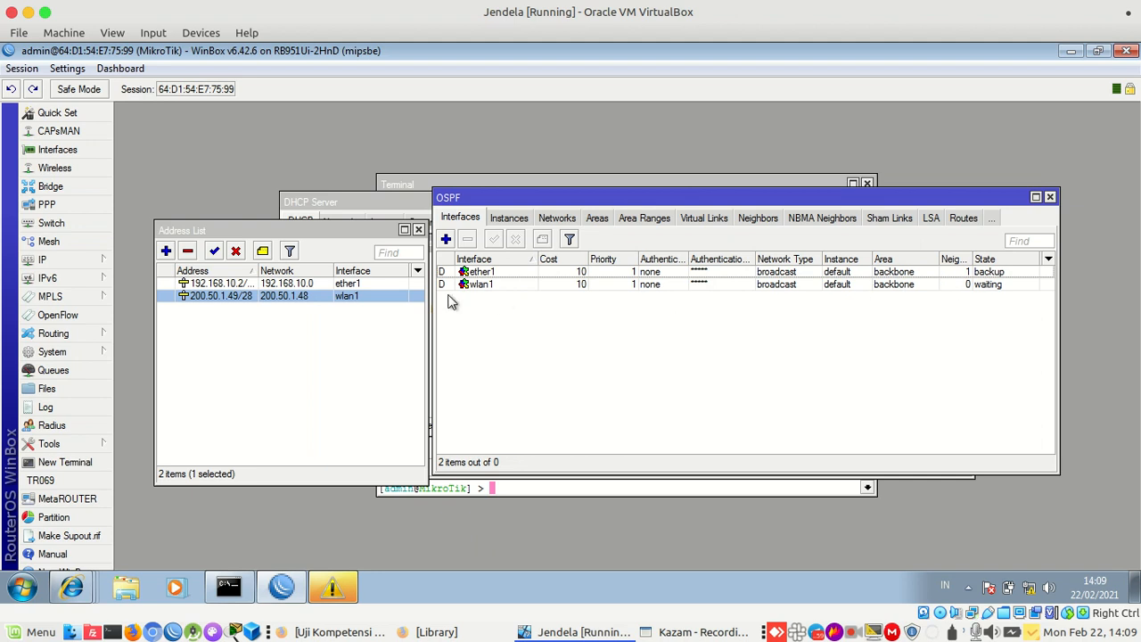
pyautogui.click(81, 263)
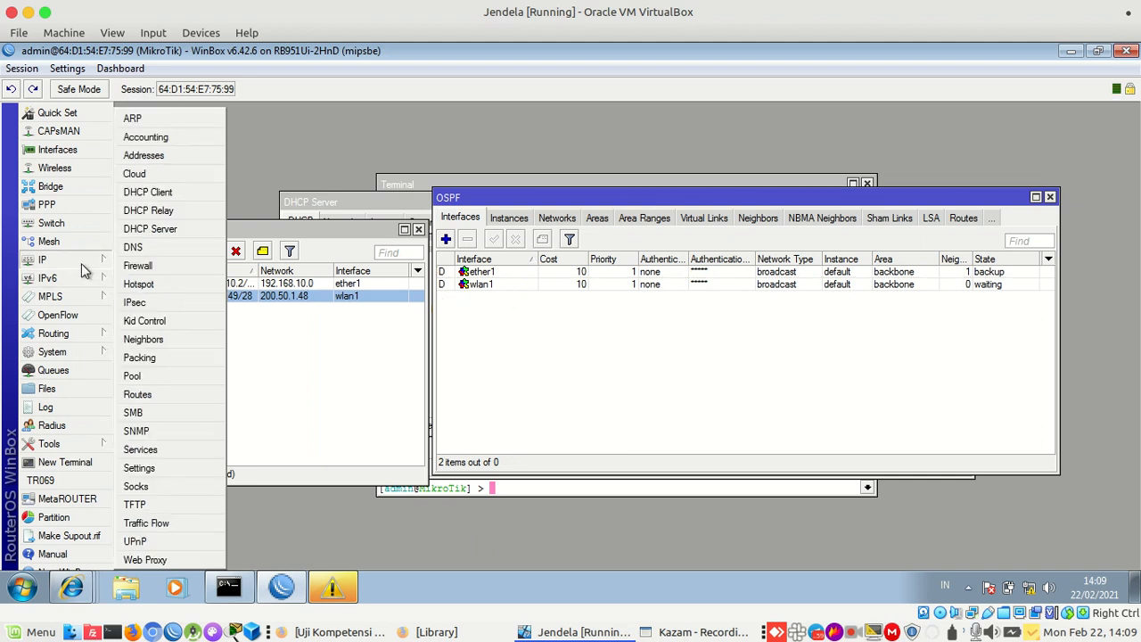
# Show the Route List's three routes beside OSPF until the router connection drops
pyautogui.click(170, 397)
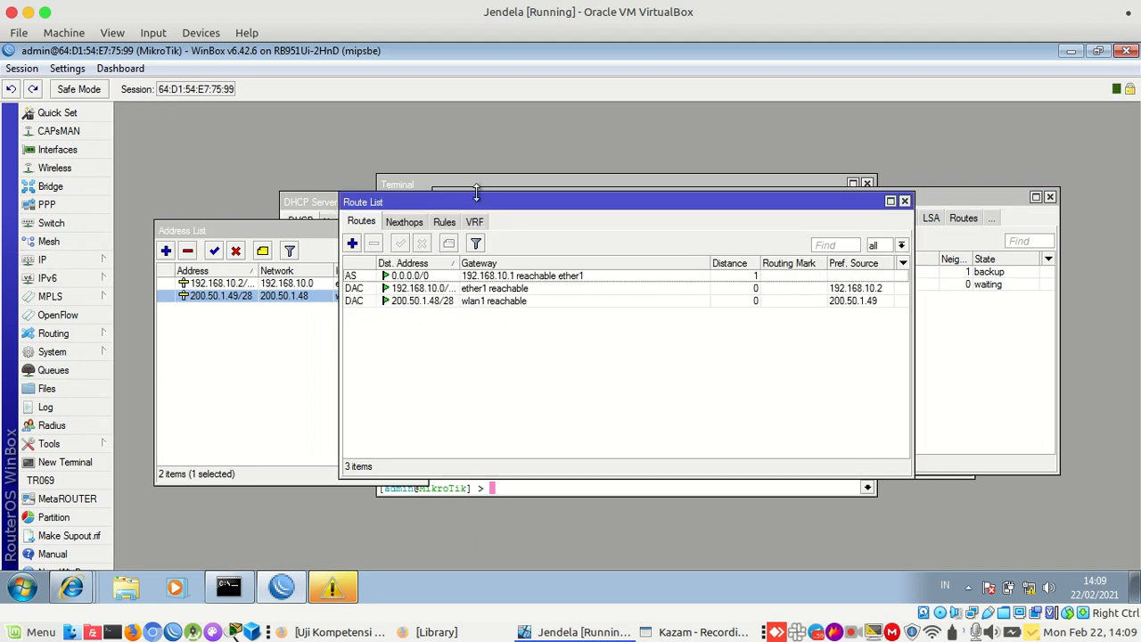
pyautogui.moveTo(477, 201); pyautogui.dragTo(532, 318)
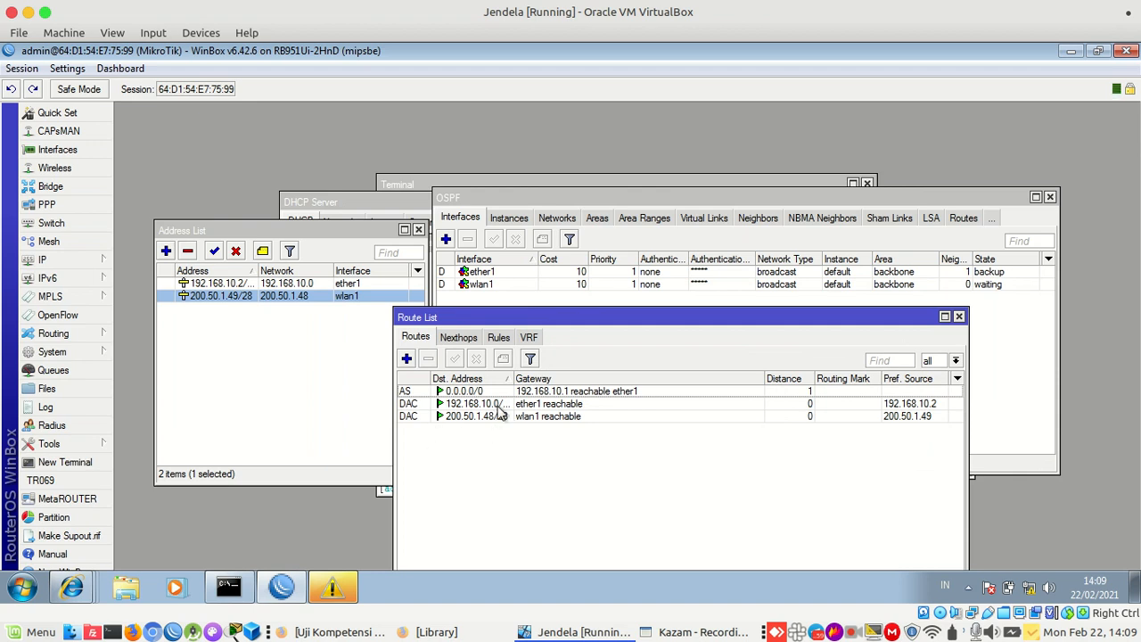
pyautogui.moveTo(279, 584)
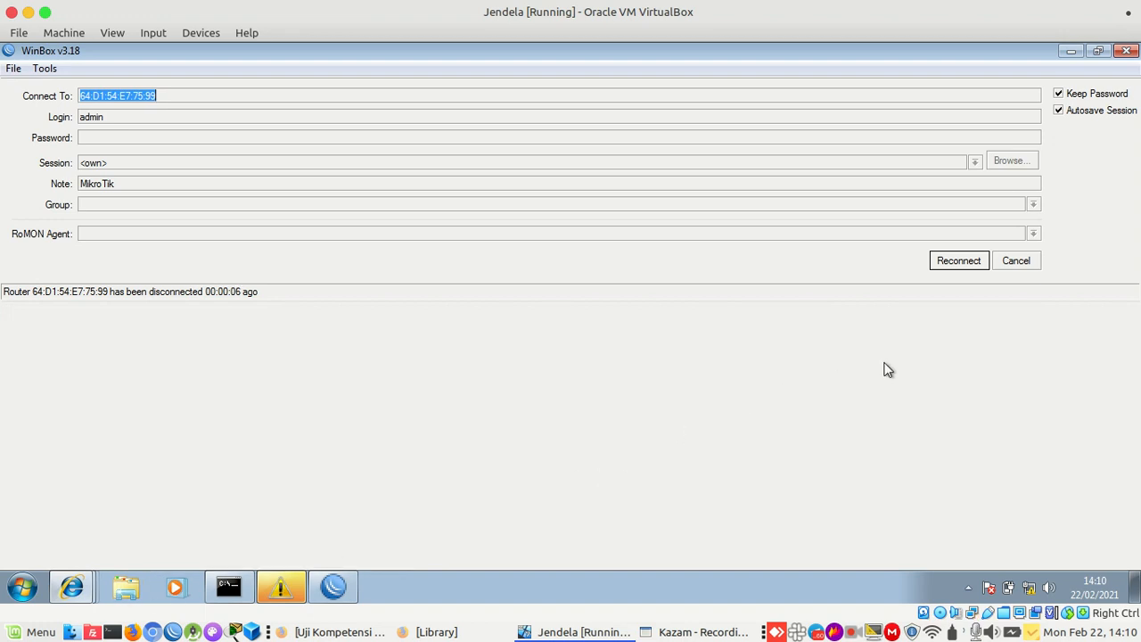
# Cancel reconnecting and, in a new WinBox 3.22, connect as admin to 200.50.1.49
pyautogui.click(1013, 263)
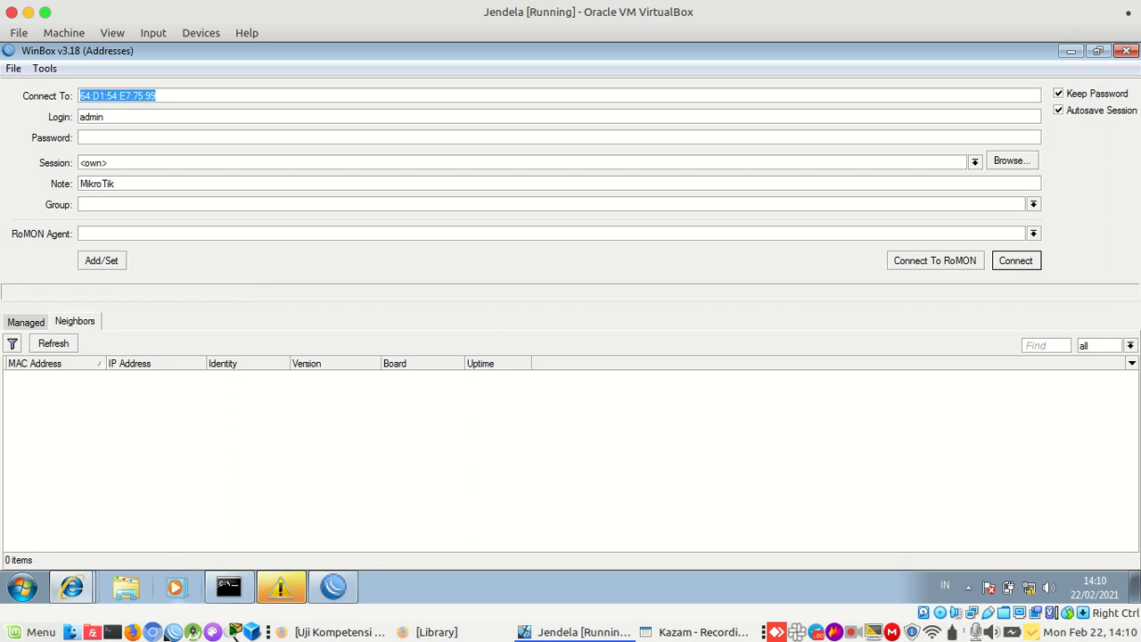
pyautogui.click(172, 632)
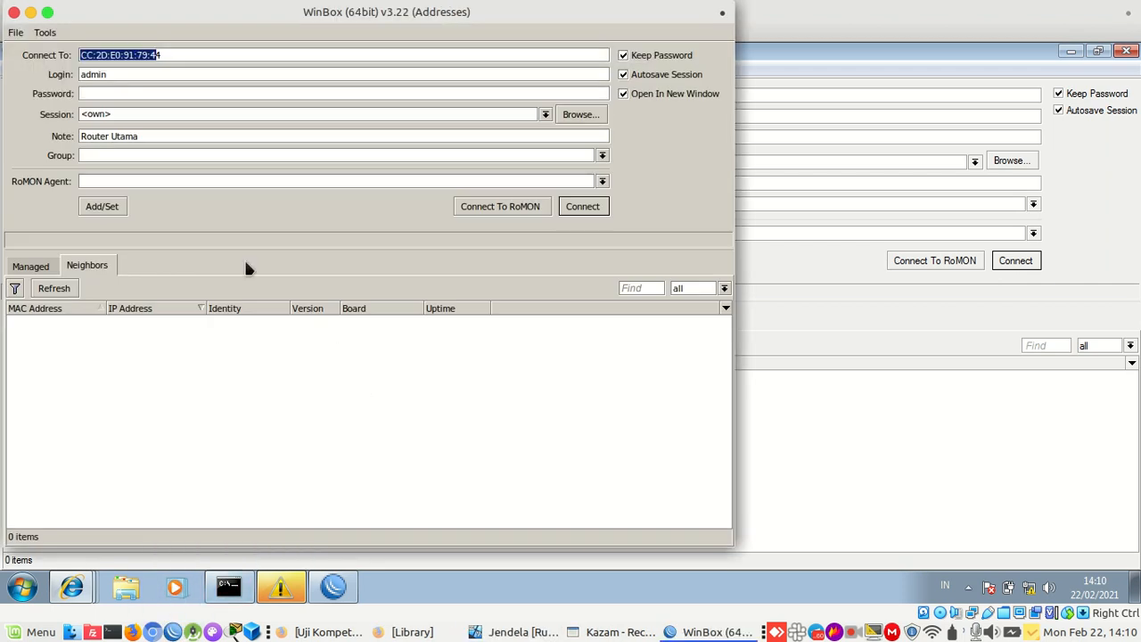
pyautogui.click(74, 286)
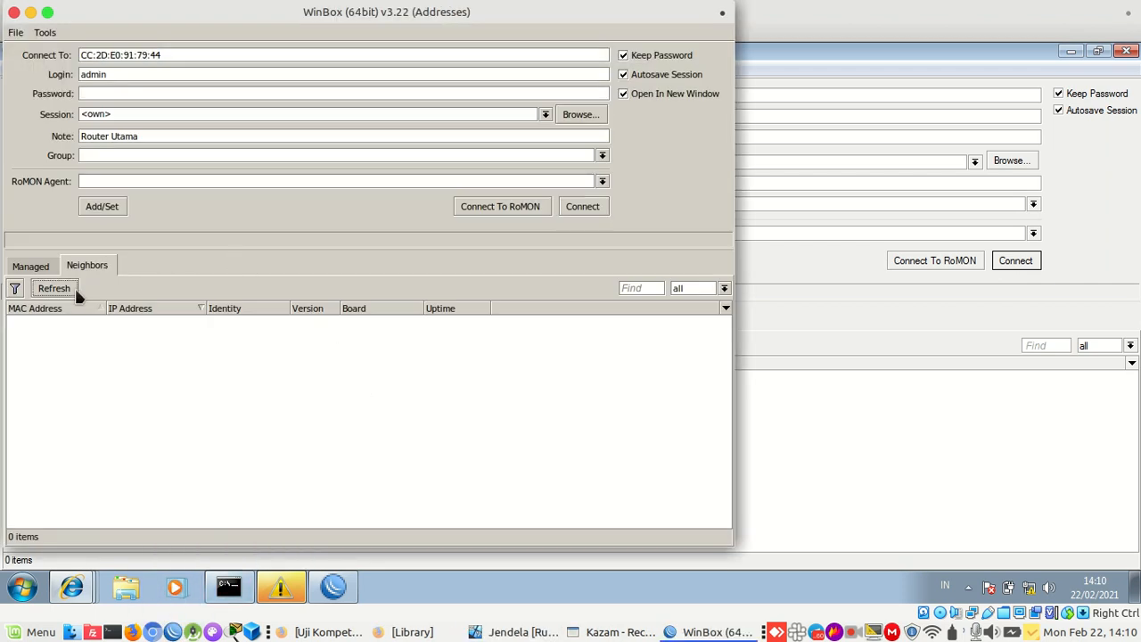
pyautogui.click(229, 57)
pyautogui.doubleClick(229, 58)
pyautogui.click(229, 57)
pyautogui.doubleClick(230, 57)
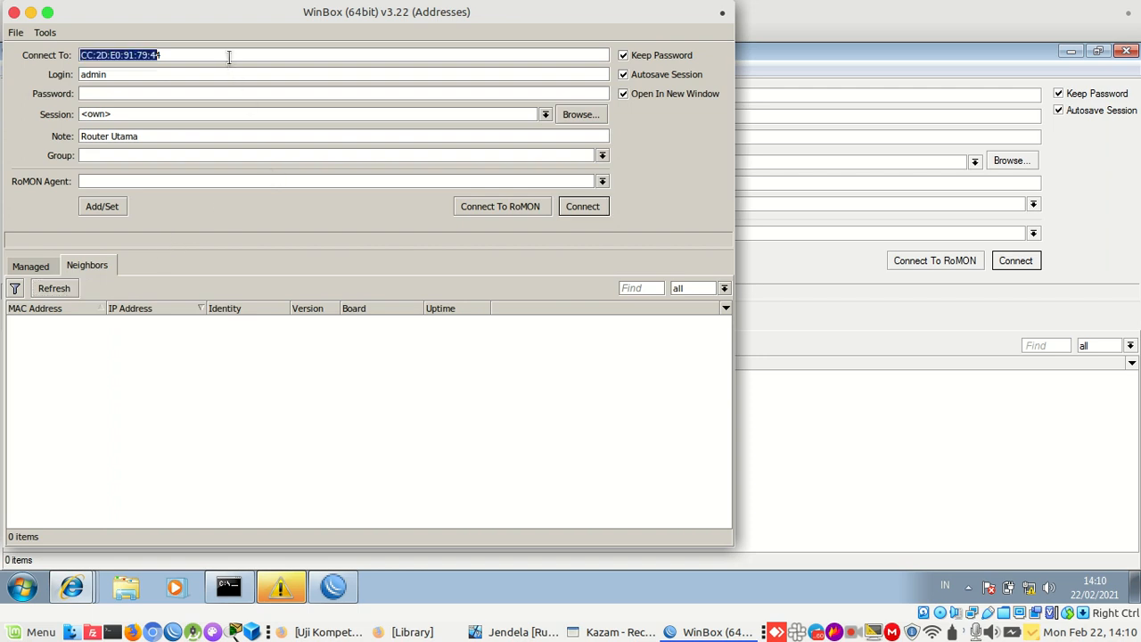
pyautogui.write('200.50.1.49')
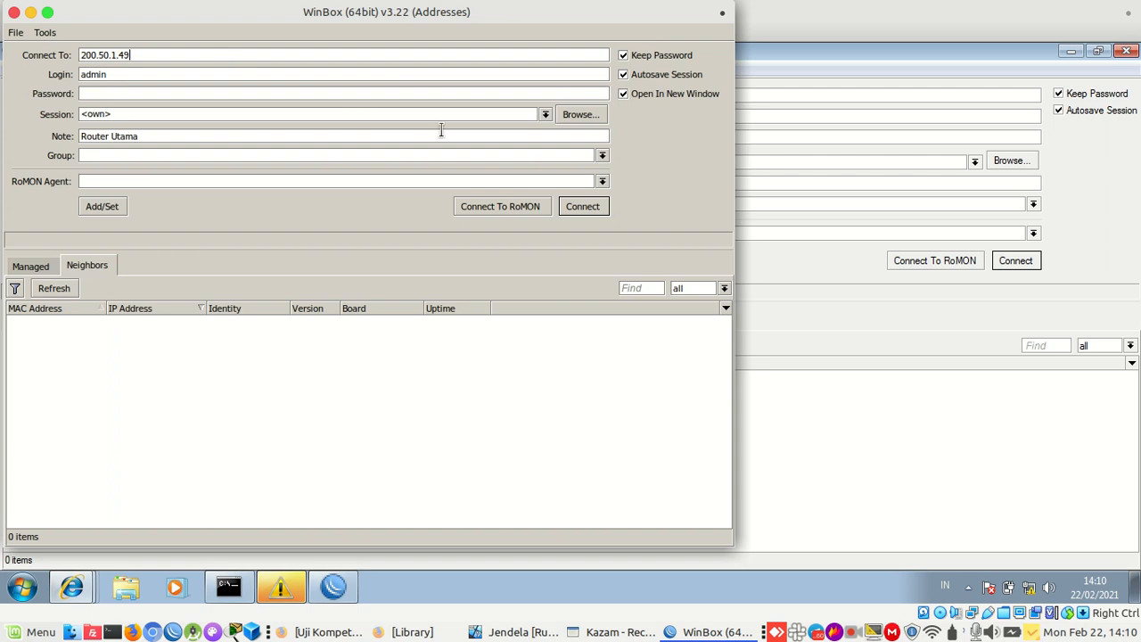
pyautogui.click(582, 206)
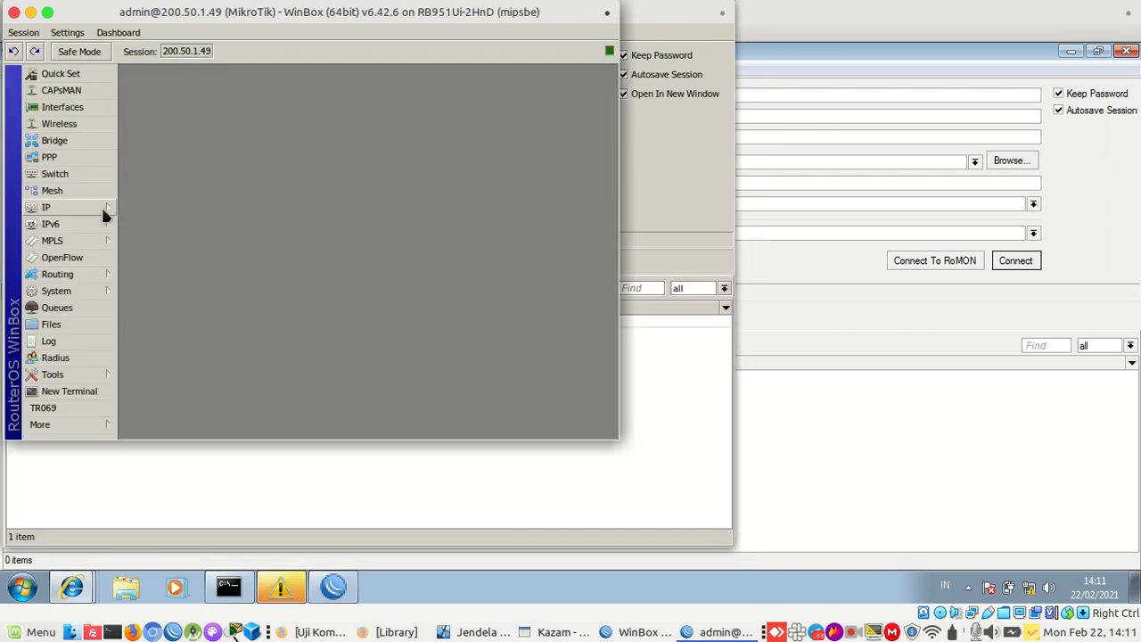
# View the Route List in the maximized 200.50.1.49 session, then return to the VirtualBox VM
pyautogui.click(100, 205)
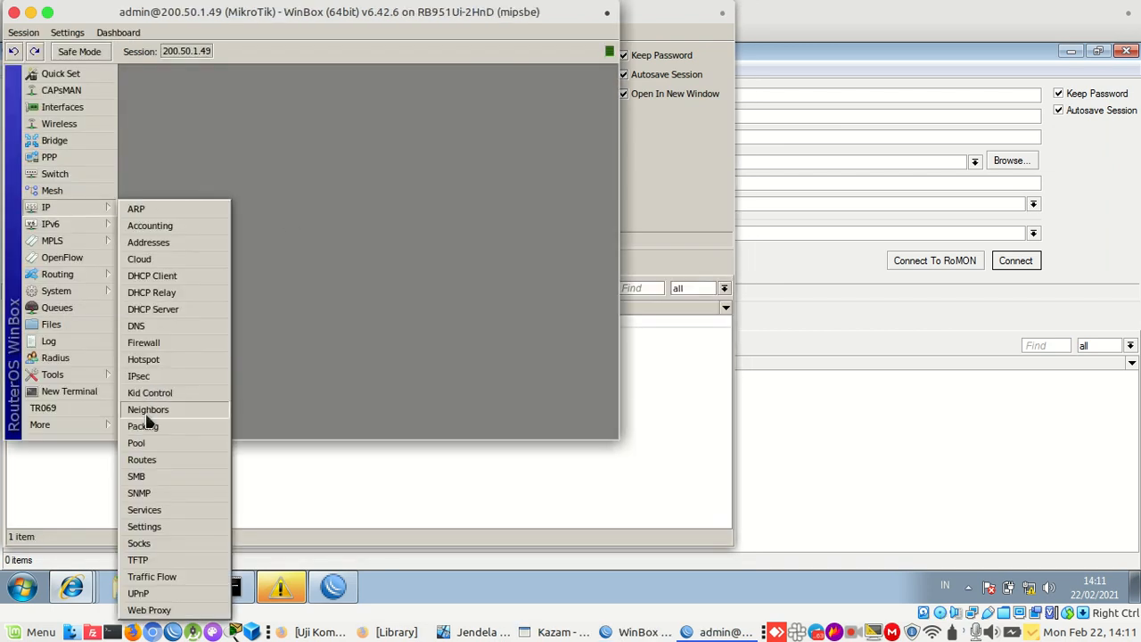
pyautogui.click(151, 461)
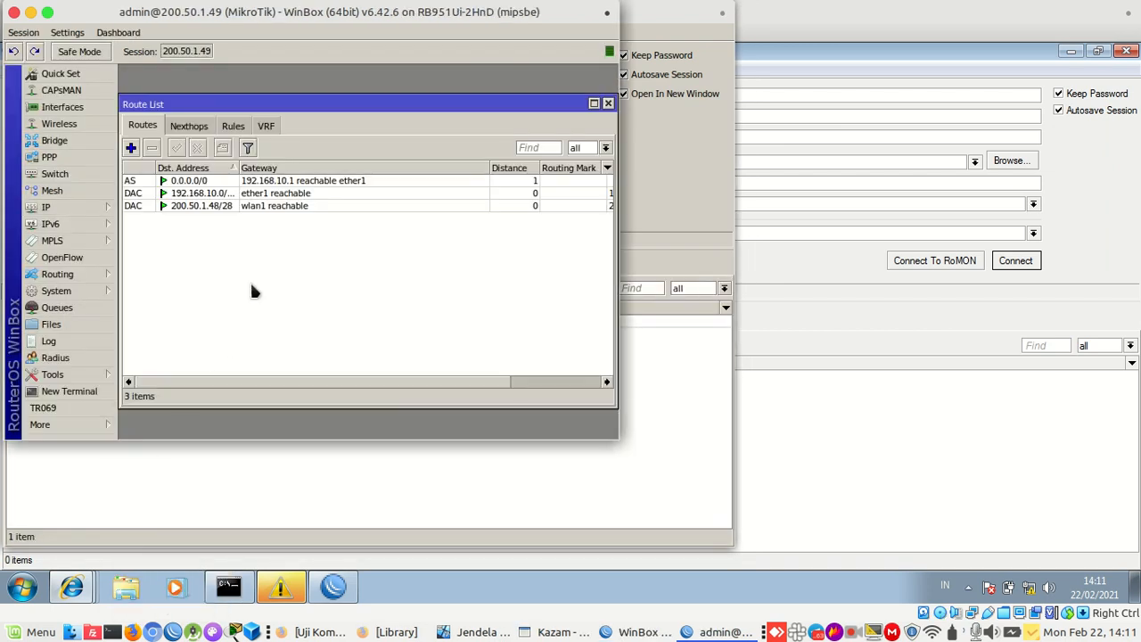
pyautogui.doubleClick(270, 15)
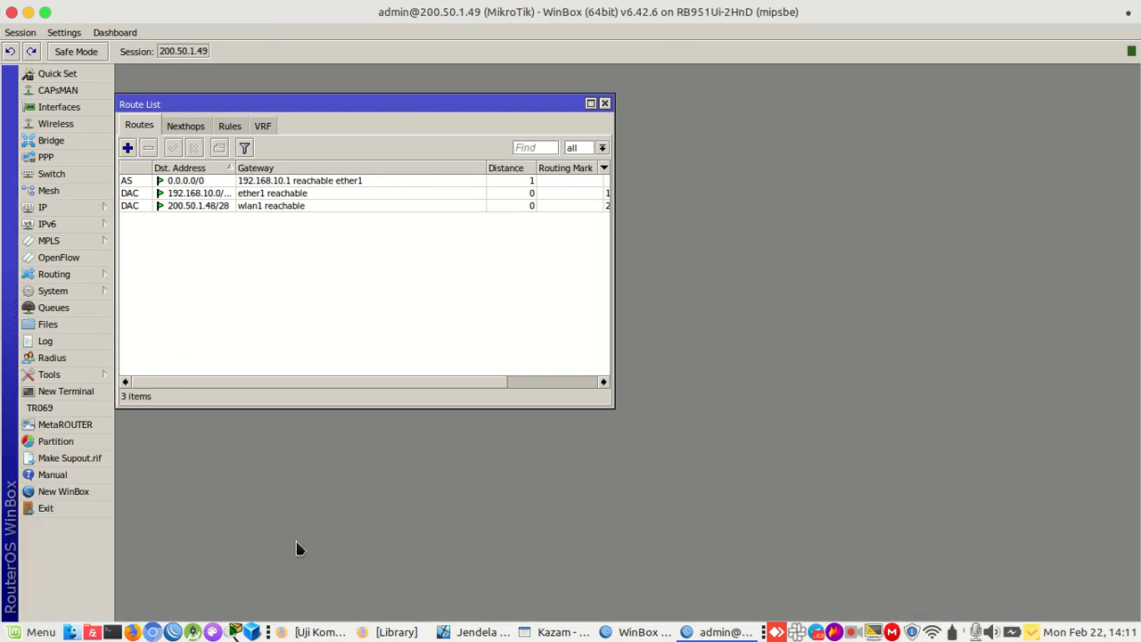
pyautogui.click(284, 632)
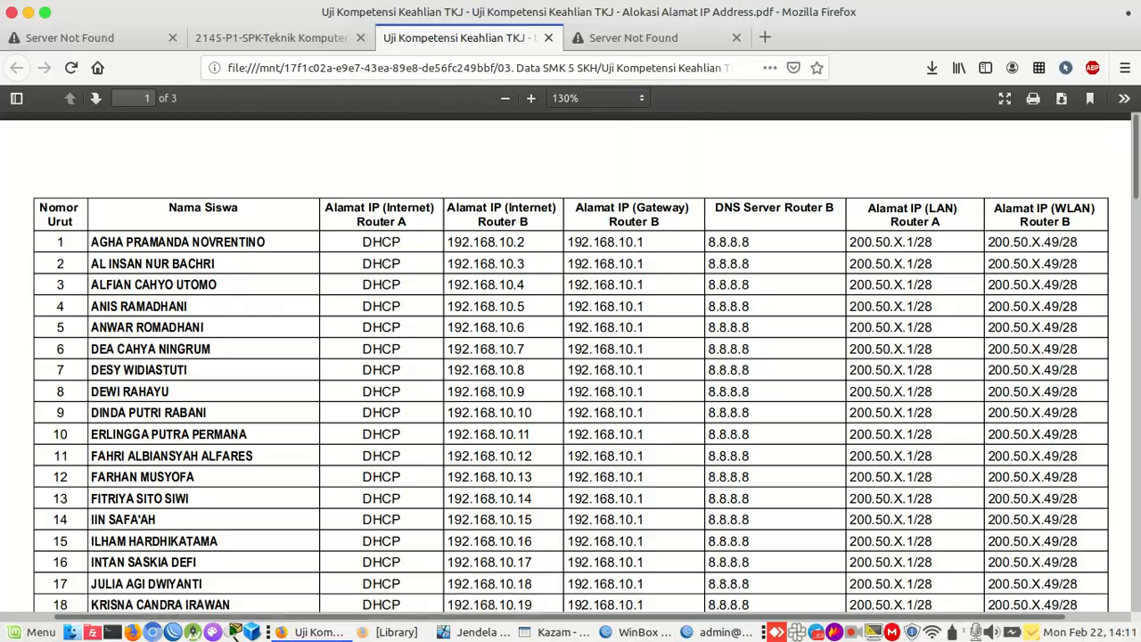
pyautogui.click(304, 633)
pyautogui.click(450, 632)
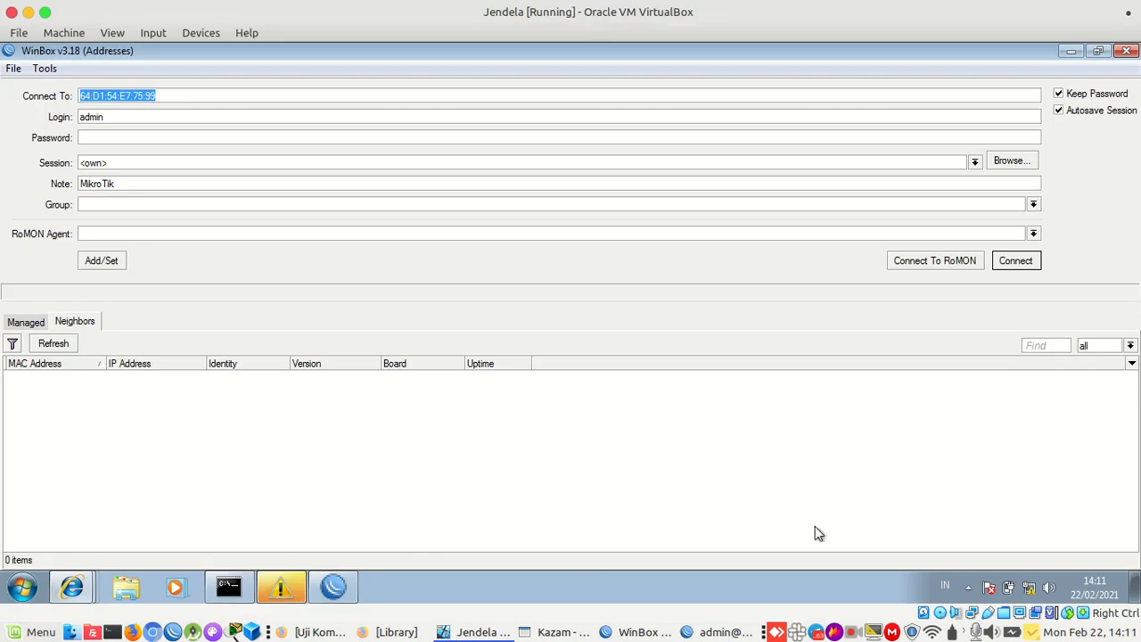
# Open the Local Area Connection status and review its IP address details
pyautogui.click(1030, 586)
pyautogui.click(981, 554)
pyautogui.click(585, 256)
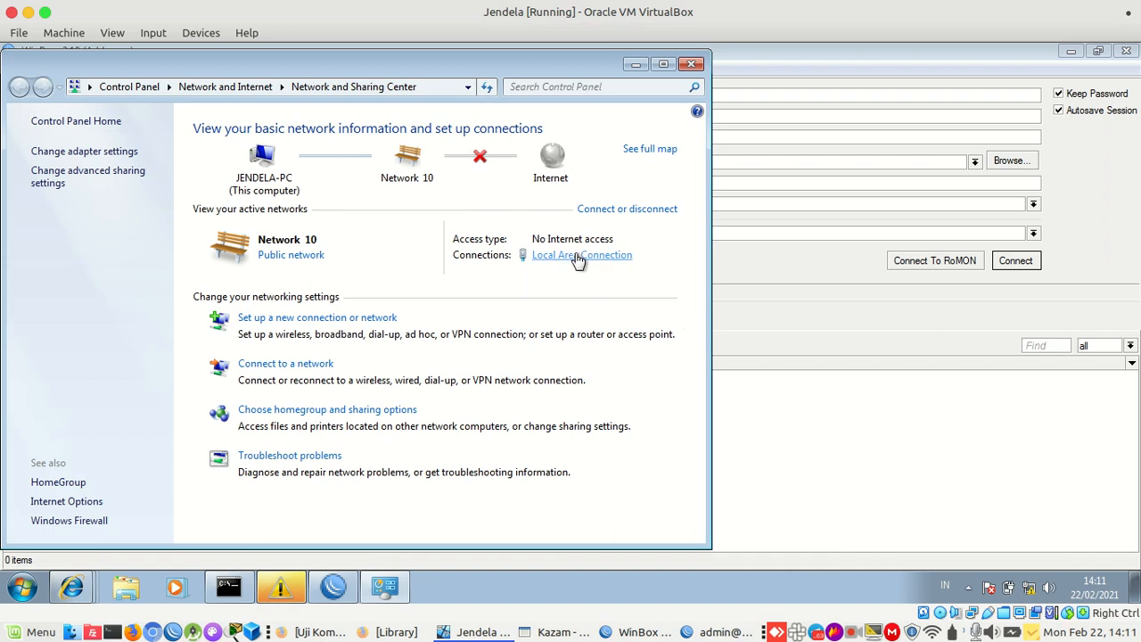
pyautogui.click(481, 305)
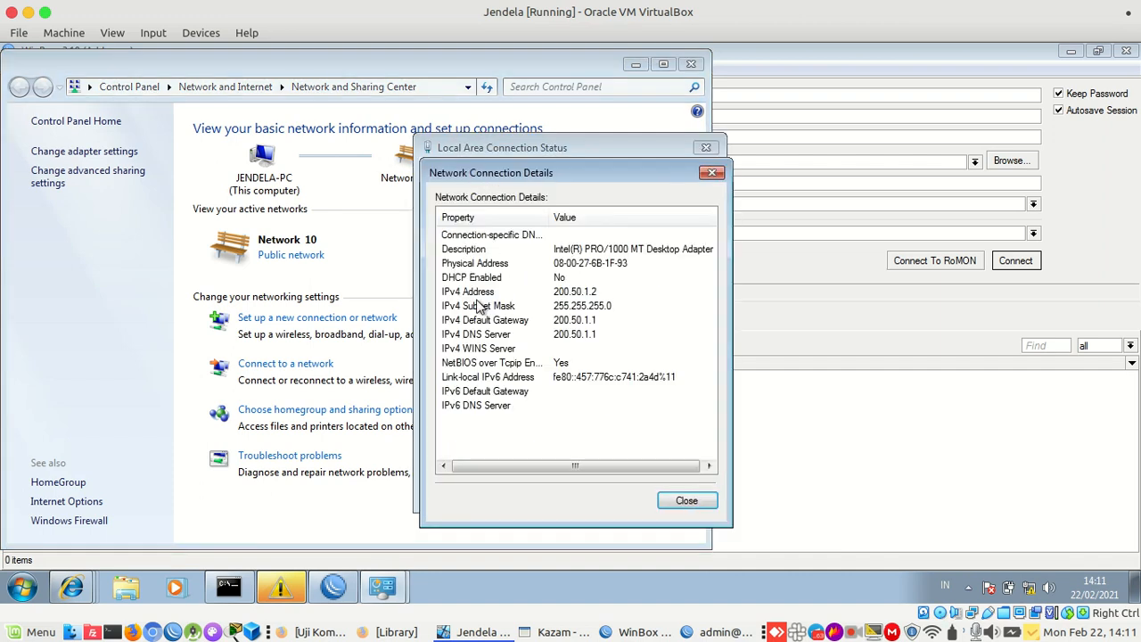
pyautogui.press('Escape')
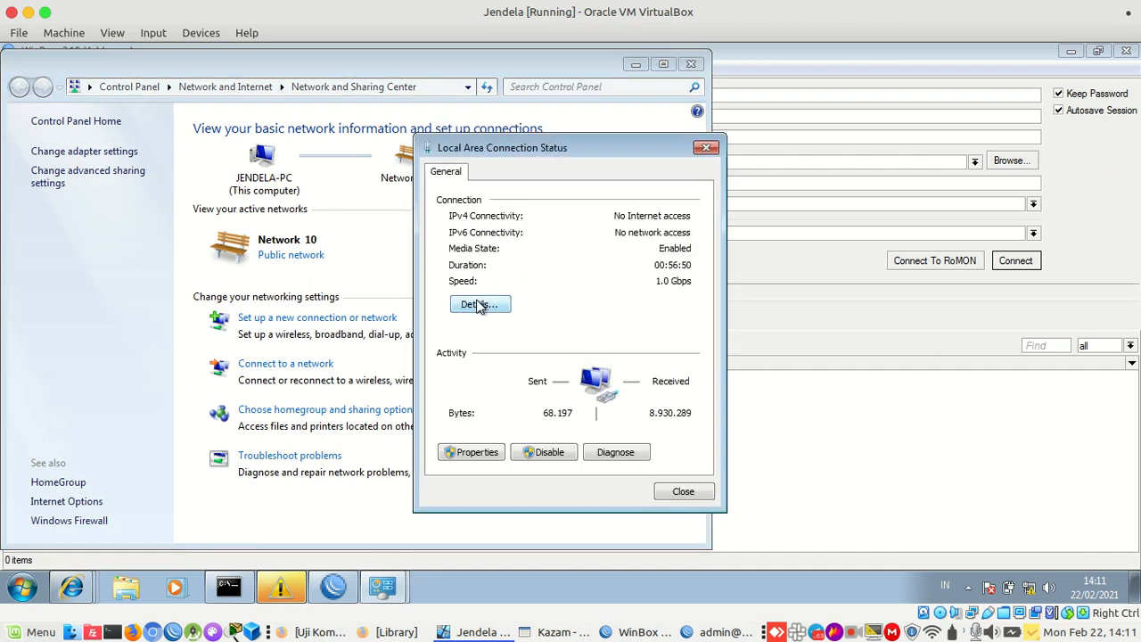
pyautogui.click(481, 305)
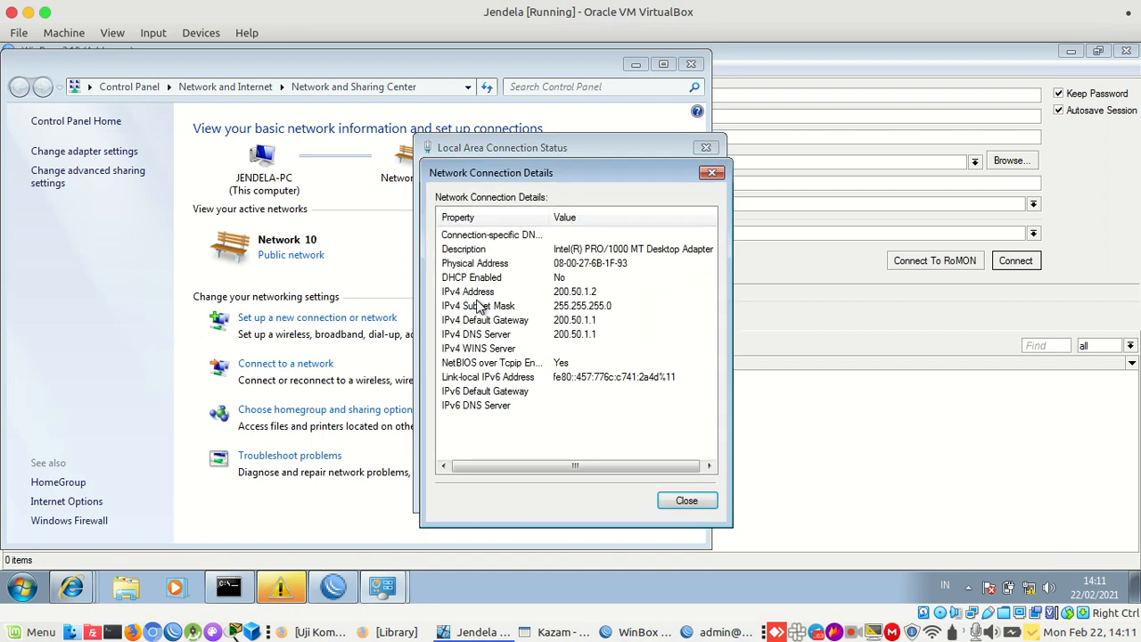
pyautogui.press('Escape')
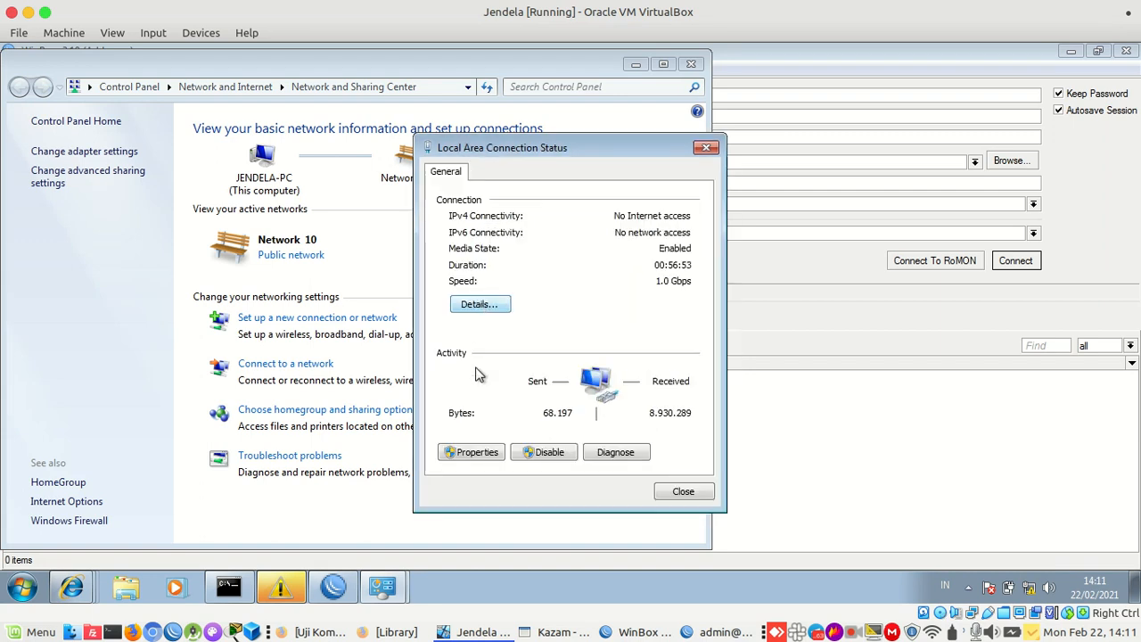
# Change the connection's IPv4 subnet mask to 255.255.255.240 and apply it
pyautogui.click(476, 452)
pyautogui.doubleClick(627, 357)
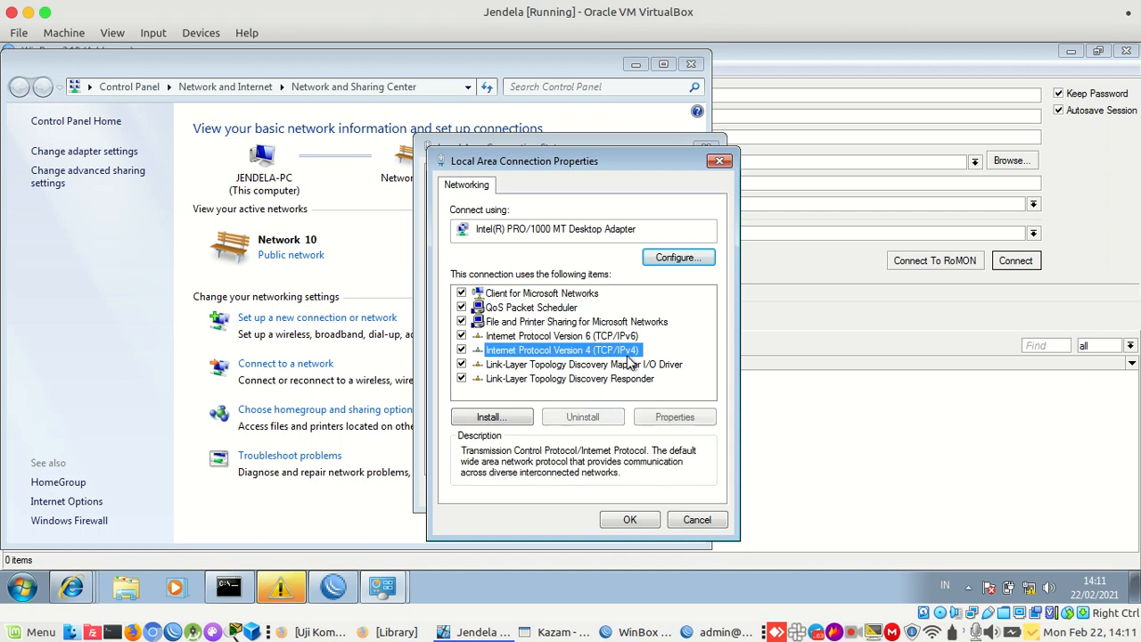
pyautogui.doubleClick(724, 357)
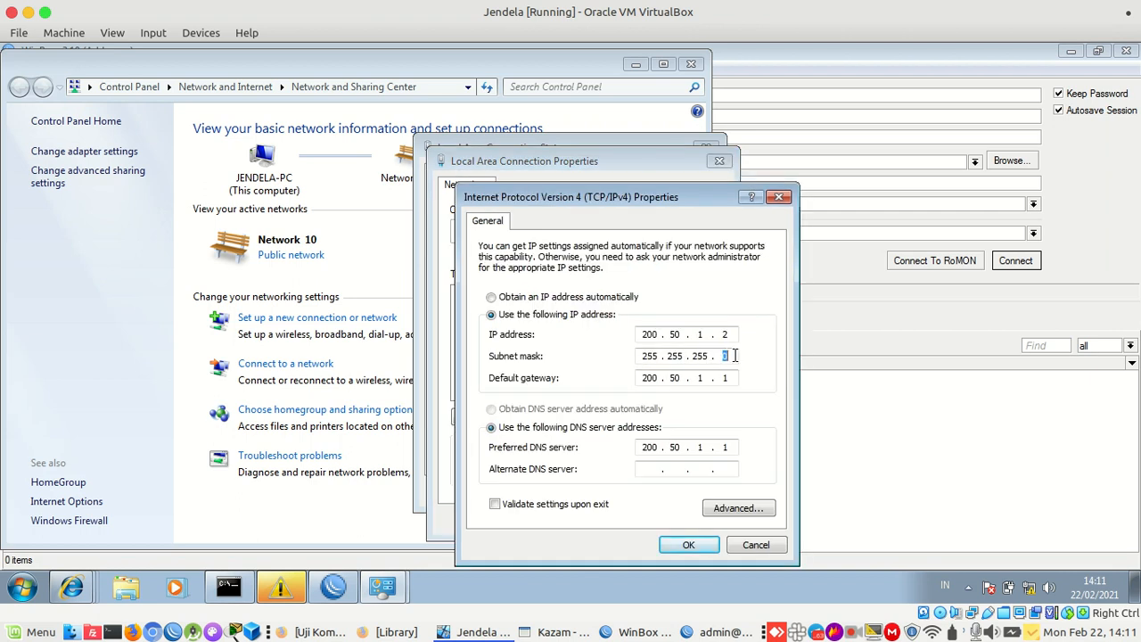
pyautogui.write('240')
pyautogui.press('Return')
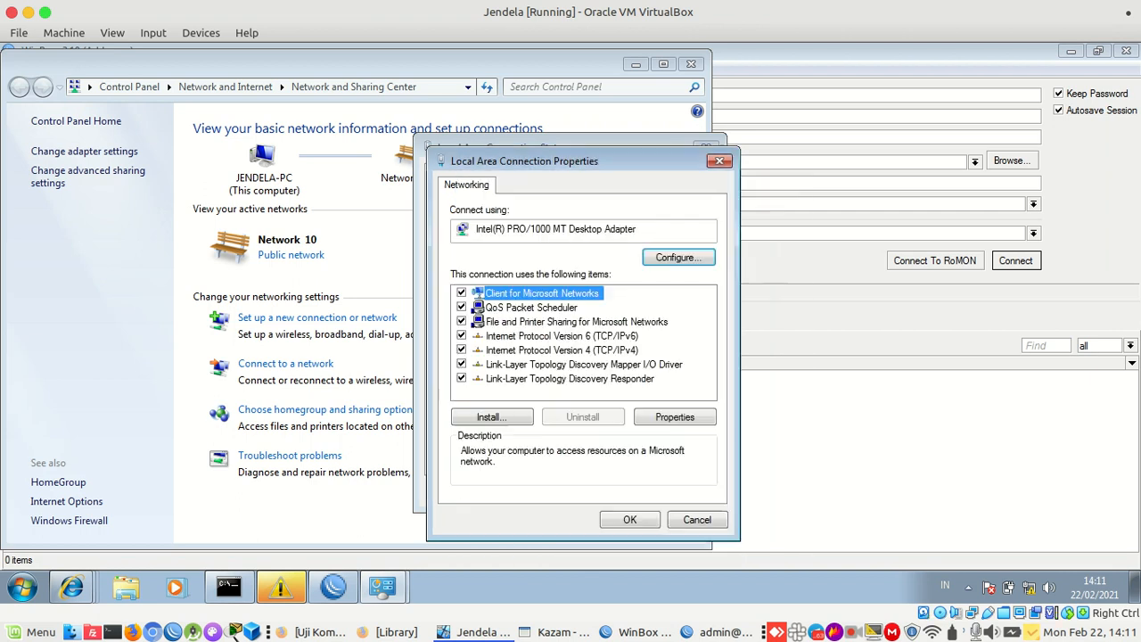
pyautogui.click(630, 519)
pyautogui.click(683, 492)
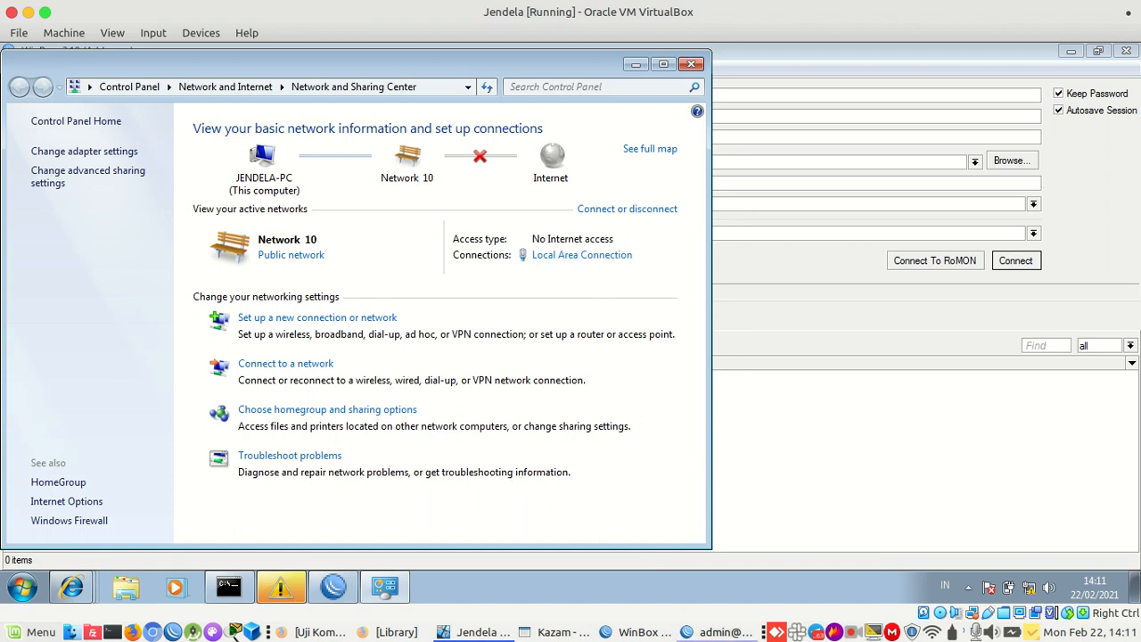
pyautogui.click(685, 632)
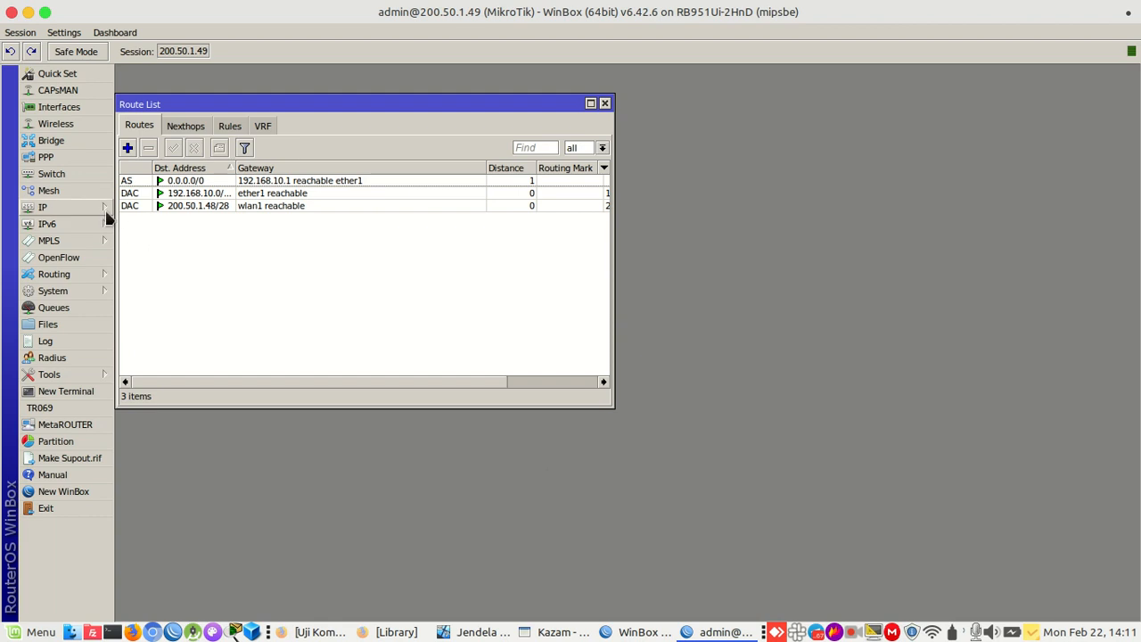
# Open router B's OSPF settings, then close Network and Sharing Center in the VM
pyautogui.click(53, 207)
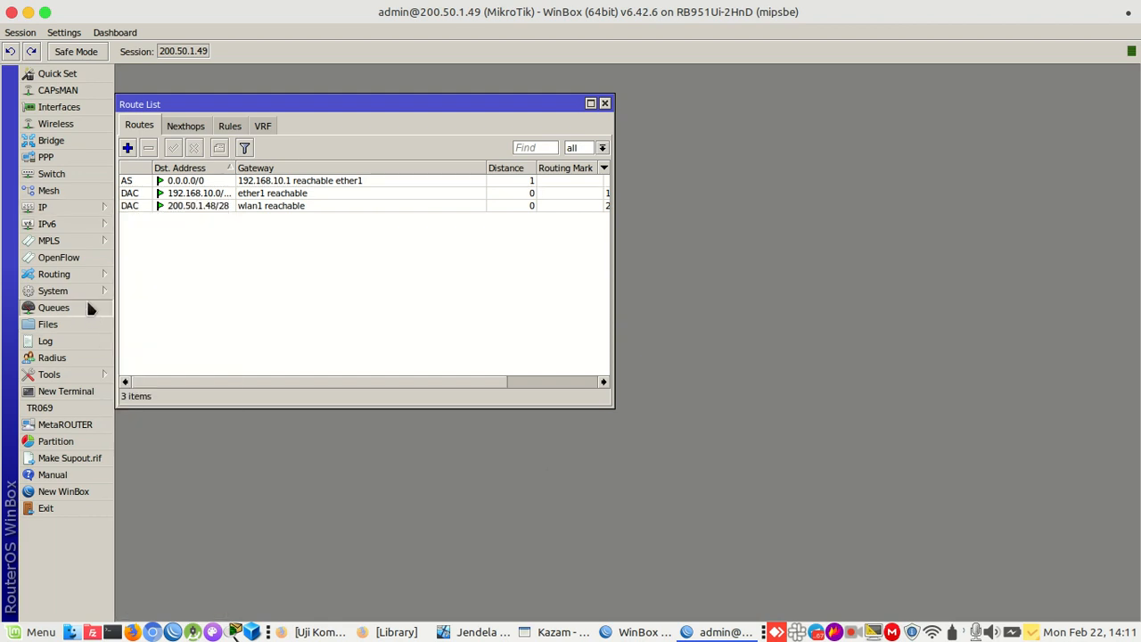
pyautogui.moveTo(77, 273)
pyautogui.click(135, 359)
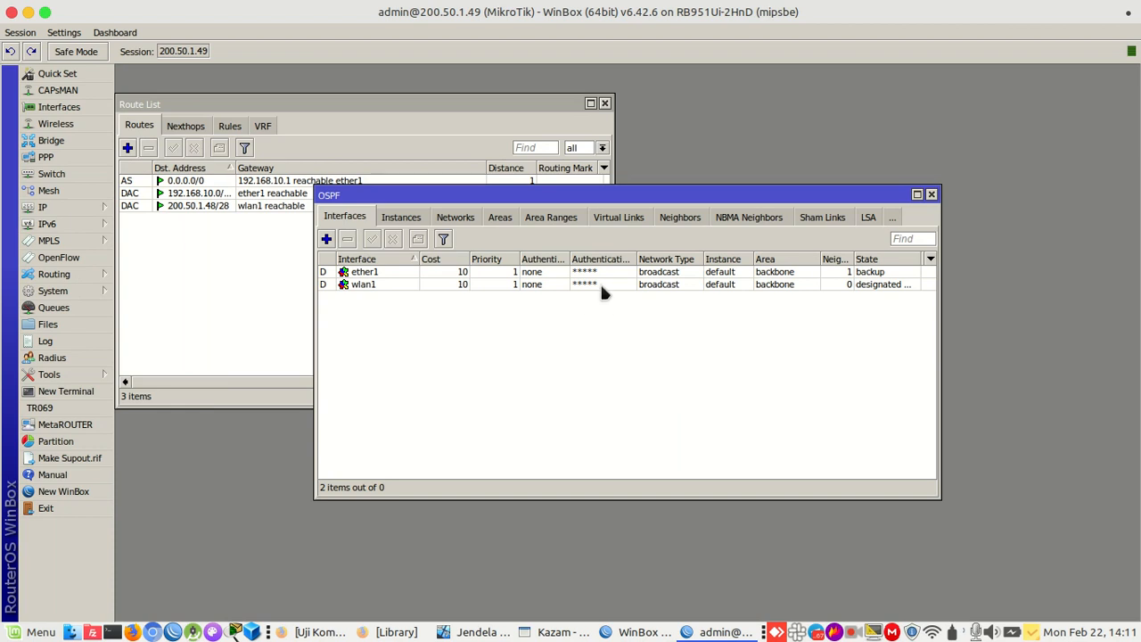
pyautogui.click(473, 632)
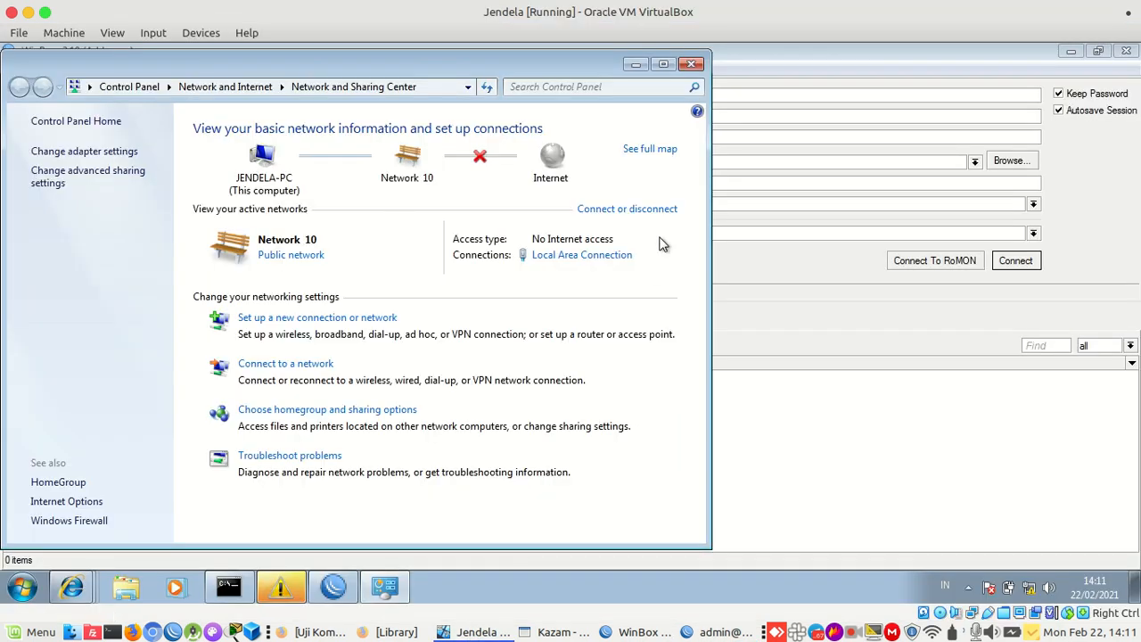
pyautogui.click(682, 69)
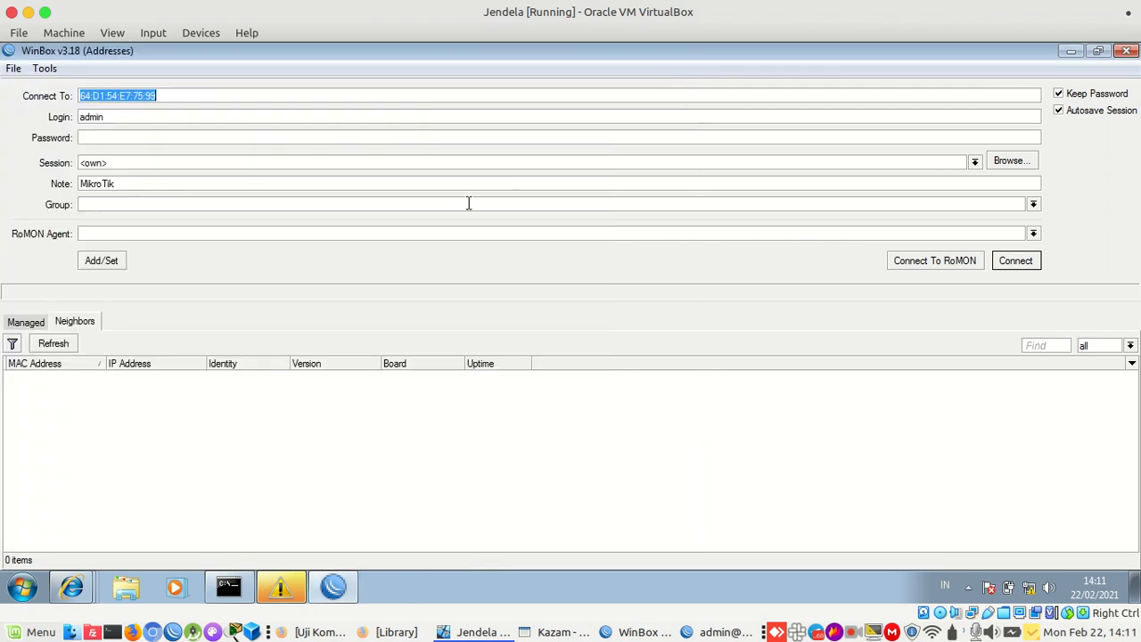
# Refresh neighbors and log in to Router-A at 200.50.1.1 with the admin password
pyautogui.click(53, 344)
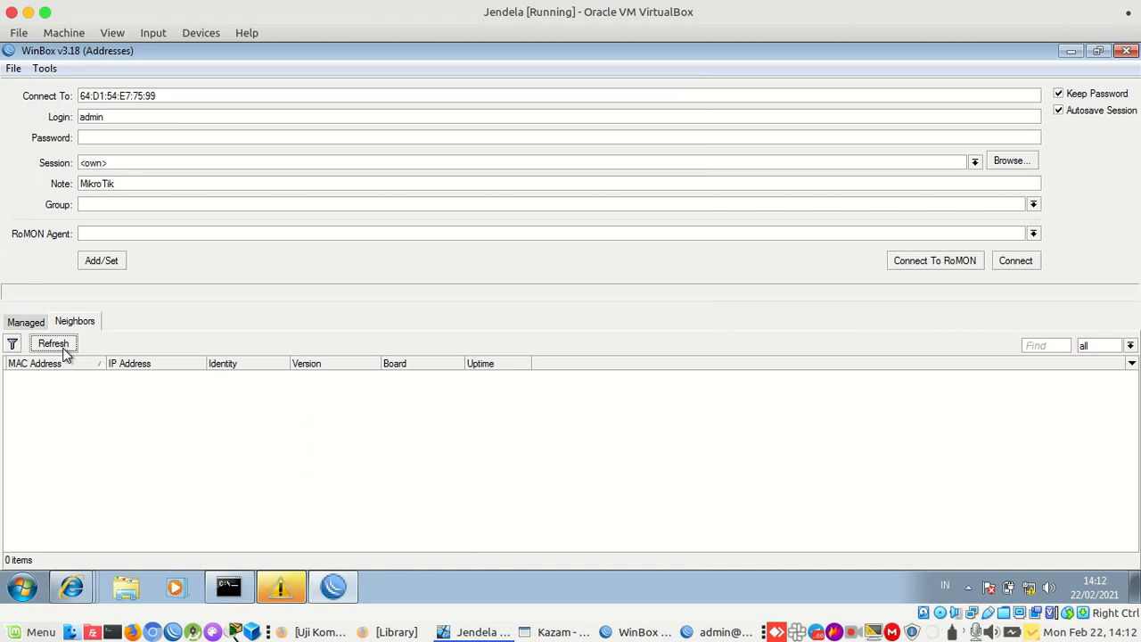
pyautogui.click(54, 344)
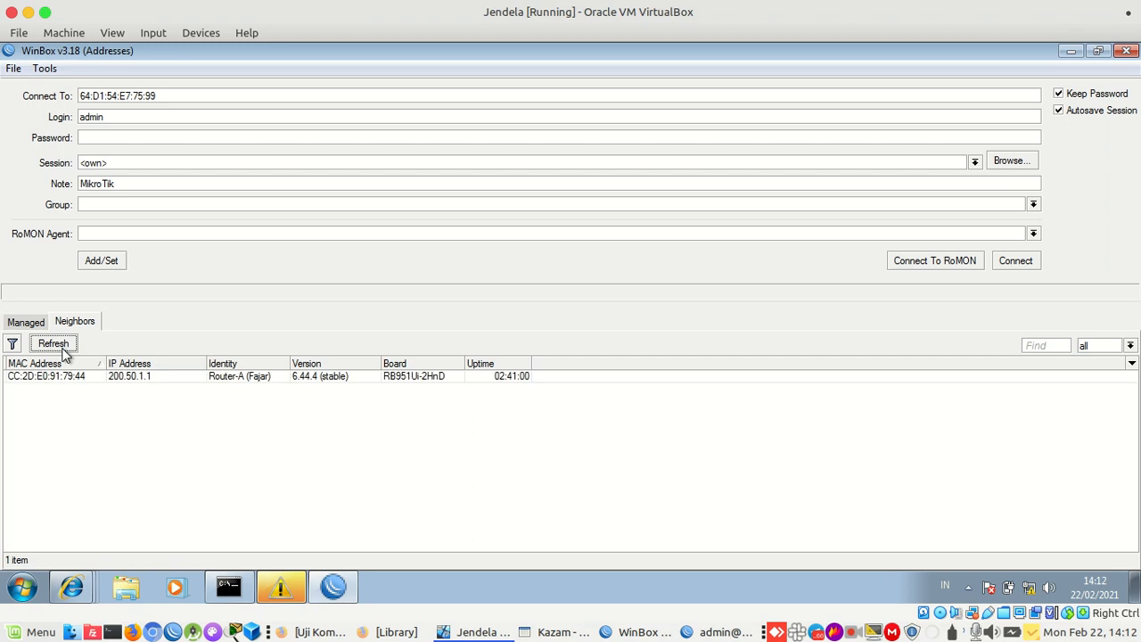
pyautogui.click(141, 378)
pyautogui.doubleClick(141, 379)
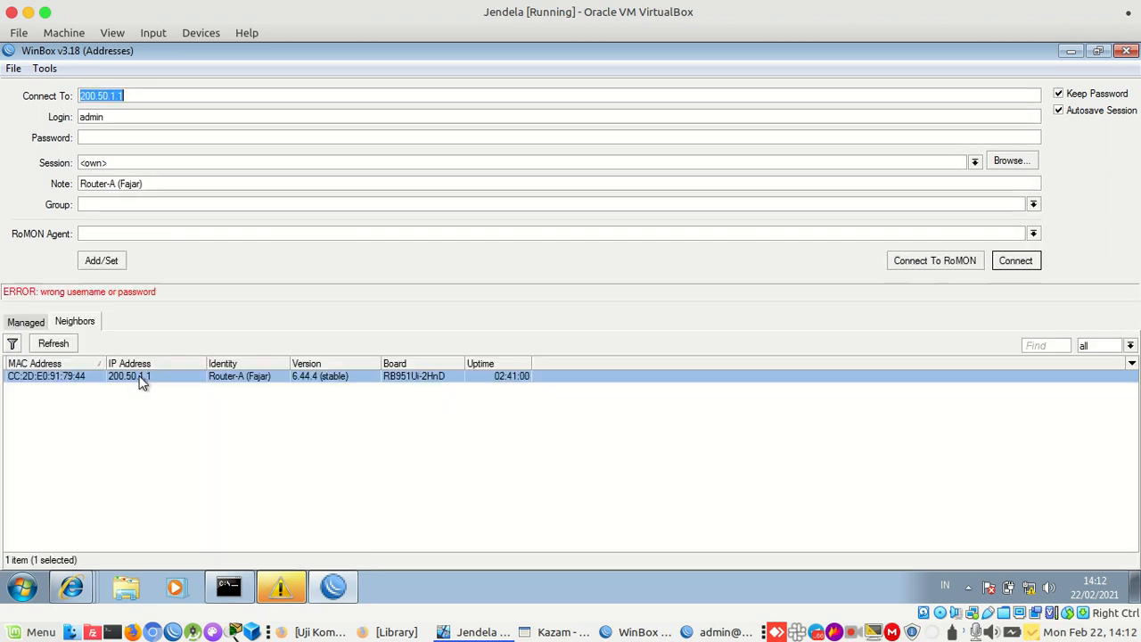
pyautogui.click(192, 119)
pyautogui.write('1')
pyautogui.press('Return')
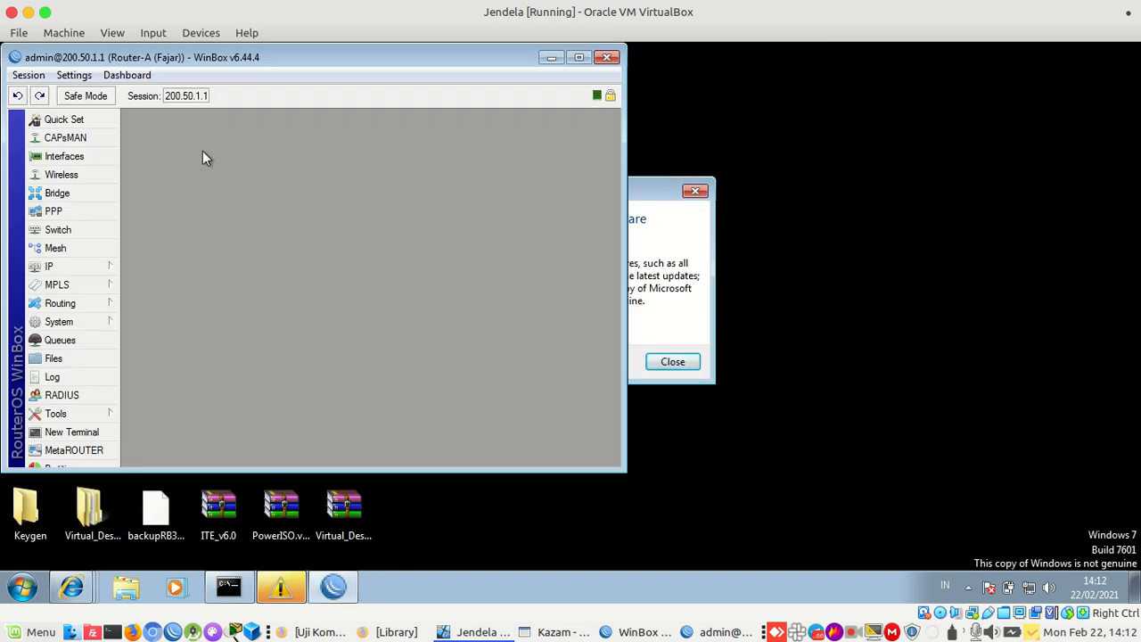
# Show Router-A's routes, select the OSPF route to 200.50.1.48/28, then view the IP allocation table
pyautogui.doubleClick(162, 57)
pyautogui.click(76, 259)
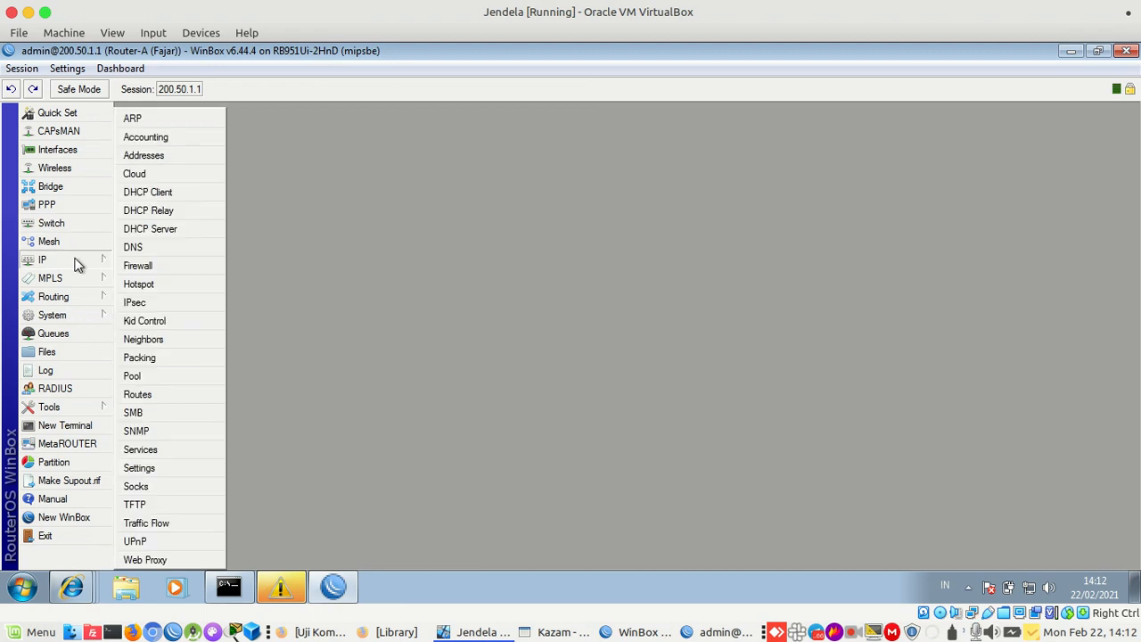
pyautogui.click(140, 395)
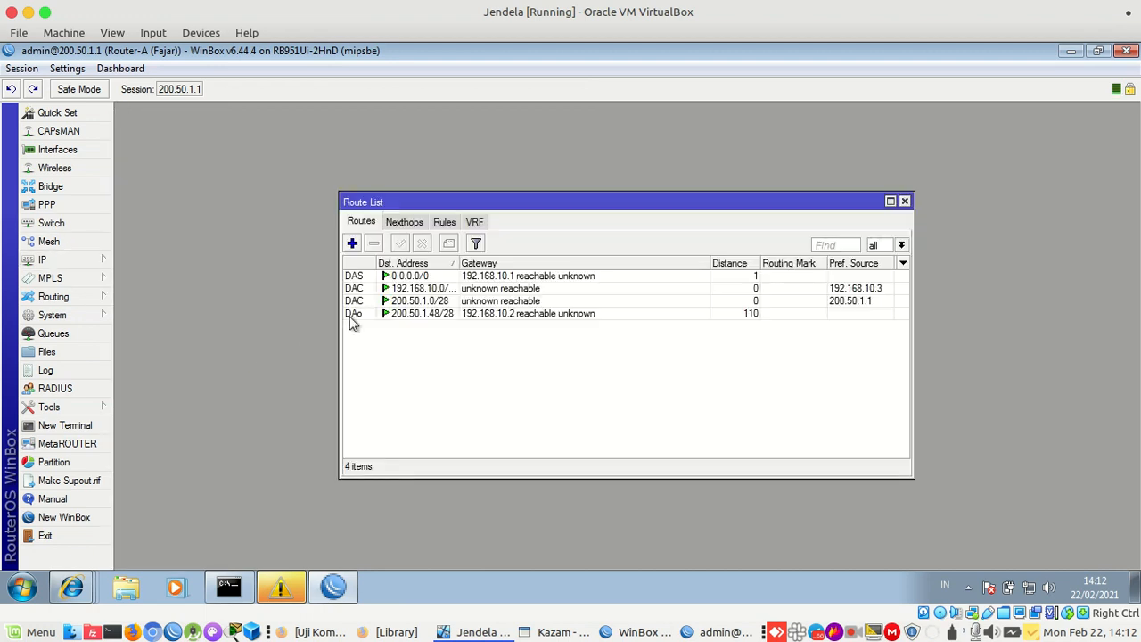
pyautogui.click(410, 313)
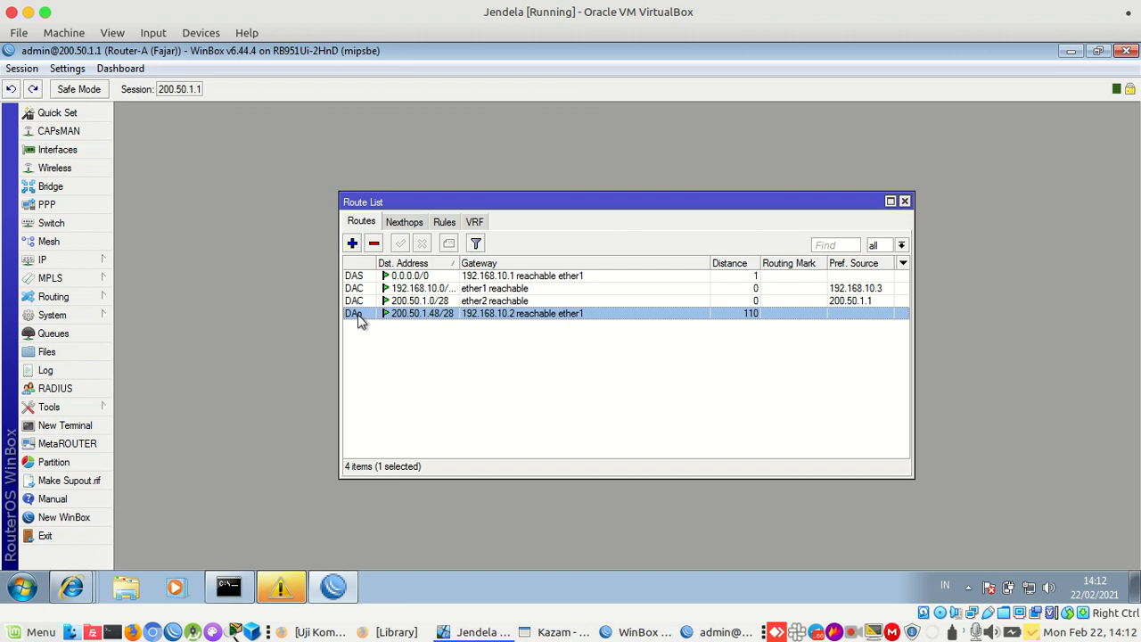
pyautogui.moveTo(361, 322)
pyautogui.click(346, 631)
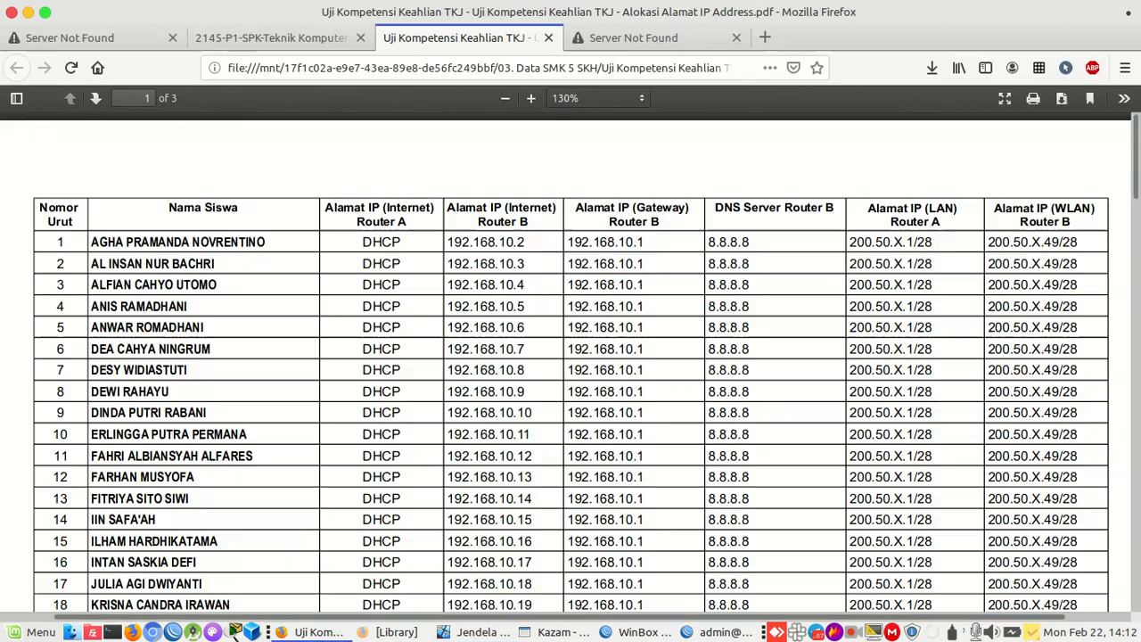
# Scroll the 2145-P1-SPK task PDF to the network topology diagram on page 3
pyautogui.click(348, 38)
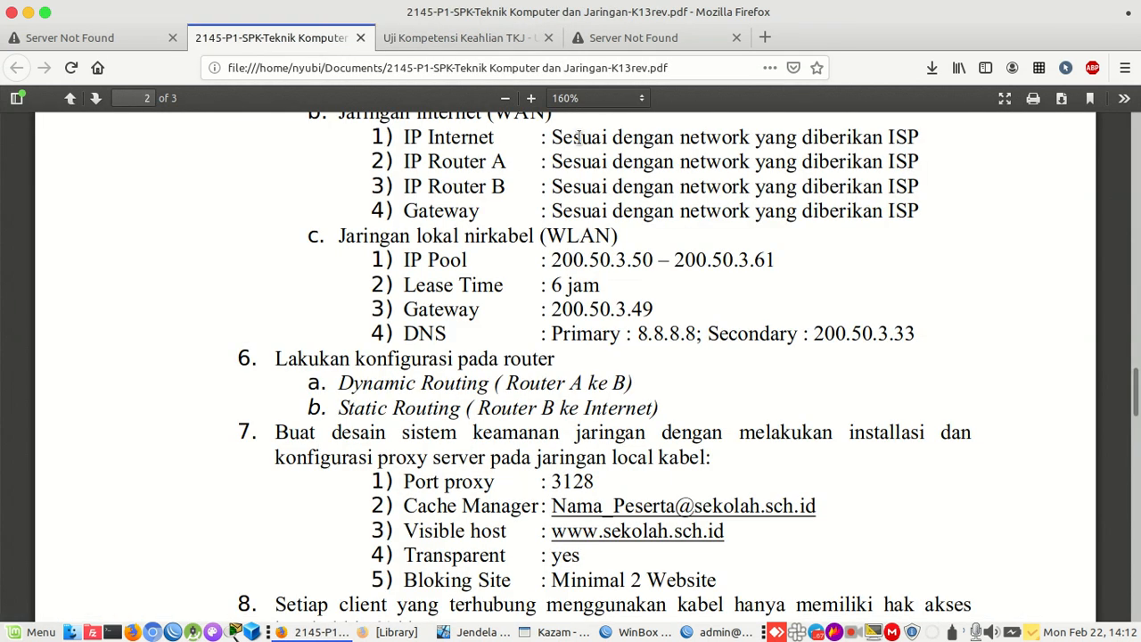
pyautogui.moveTo(1135, 372); pyautogui.dragTo(1130, 526)
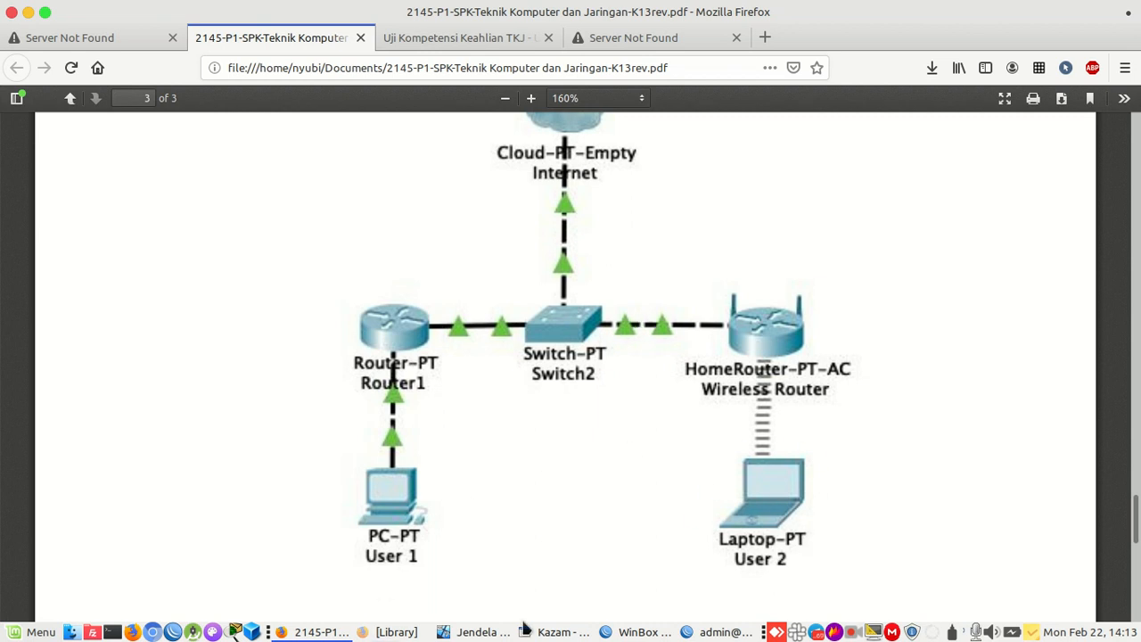
# Switch from the Firefox topology PDF back to the router's WinBox session
pyautogui.click(724, 631)
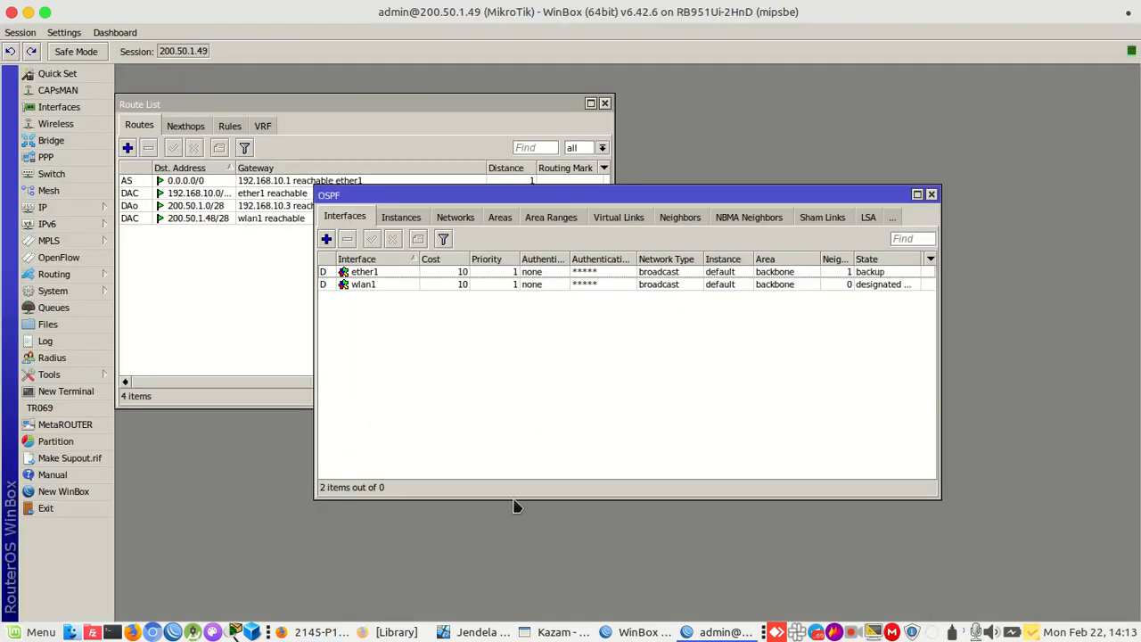
# Set the router identity to Router-B followed by the owner's name in parentheses
pyautogui.click(156, 259)
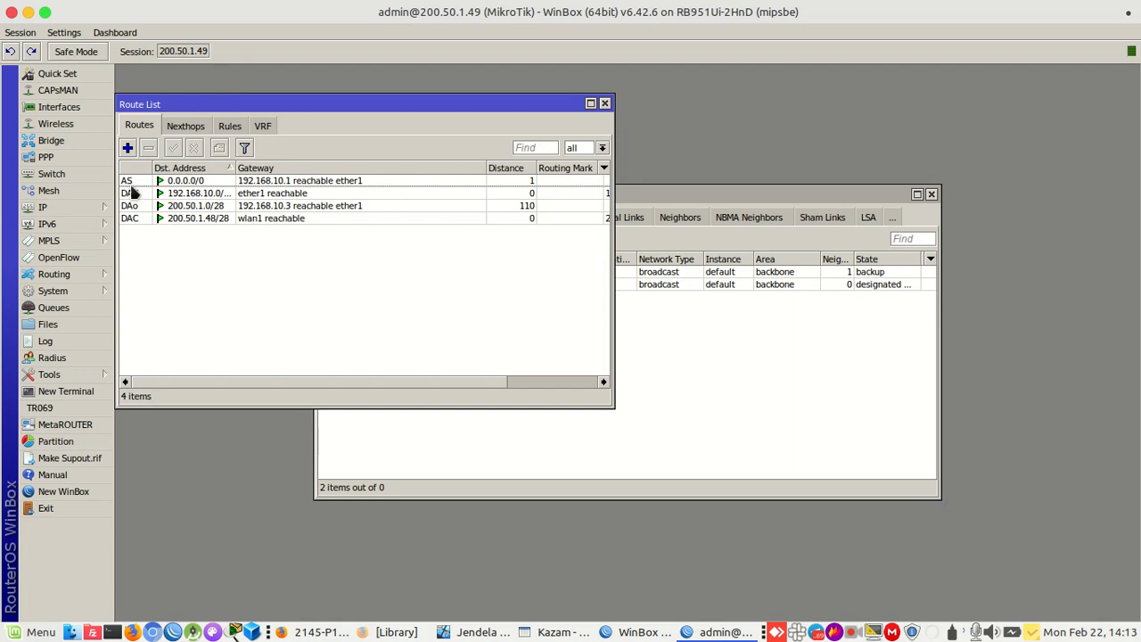
pyautogui.click(74, 287)
pyautogui.click(140, 278)
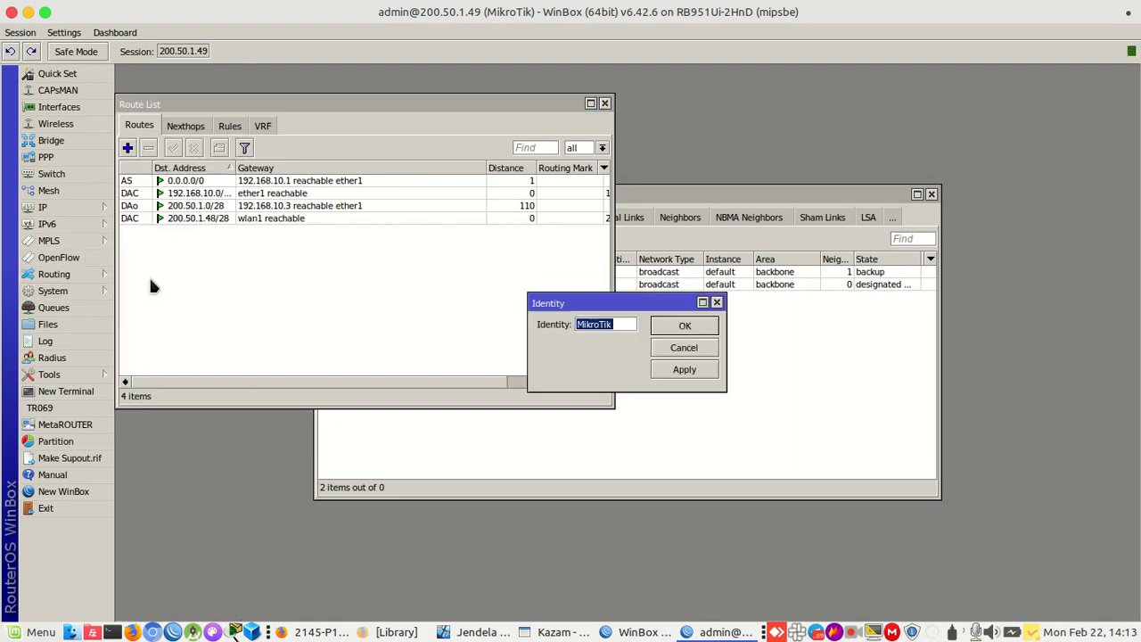
pyautogui.write('R')
pyautogui.write('outer-B(Fajar)')
pyautogui.press('Return')
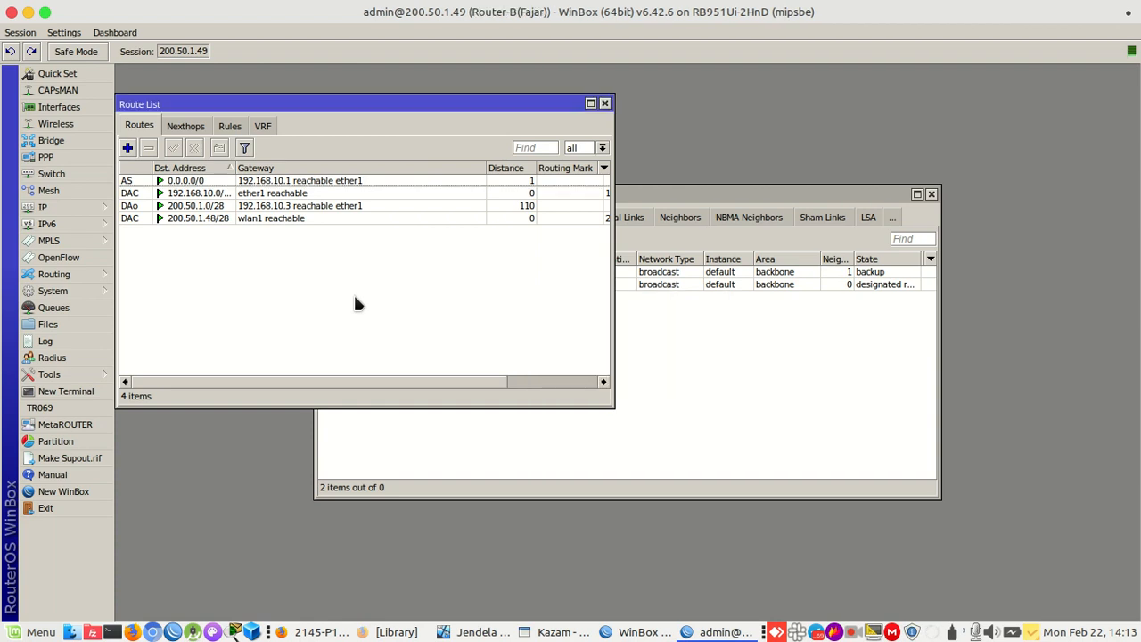
# Change the admin password, entering and confirming the new password
pyautogui.click(99, 290)
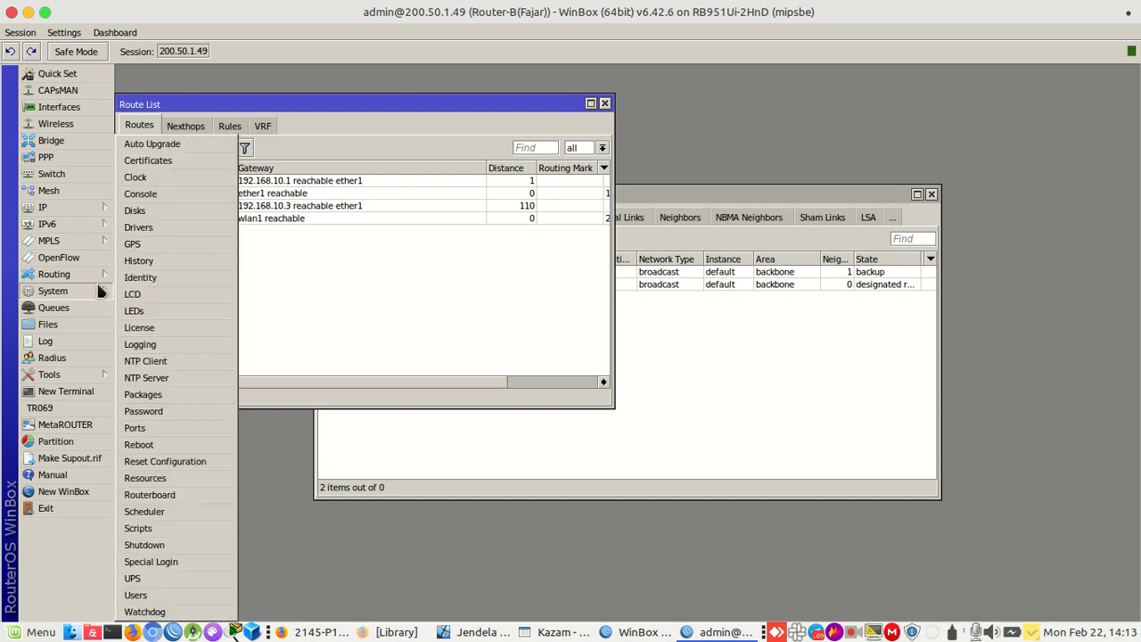
pyautogui.click(143, 411)
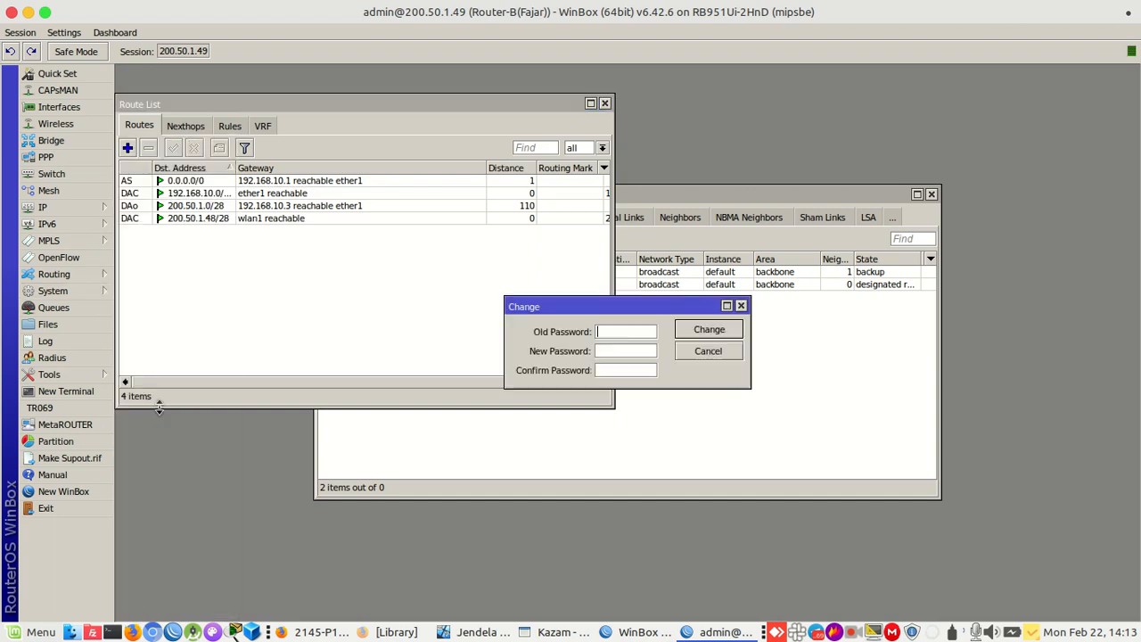
pyautogui.write('****')
pyautogui.click(627, 369)
pyautogui.write('****')
pyautogui.click(701, 331)
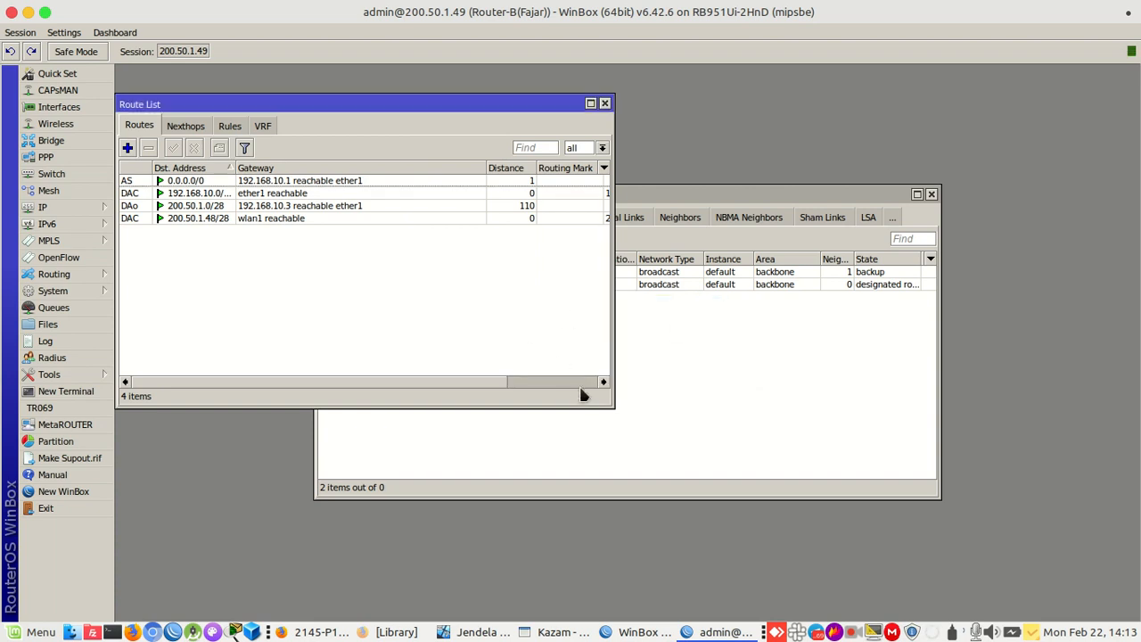
# Widen the route list and inspect OSPF route 200.50.1.0/28 with gateway 192.168.10.3
pyautogui.moveTo(614, 411); pyautogui.dragTo(749, 431)
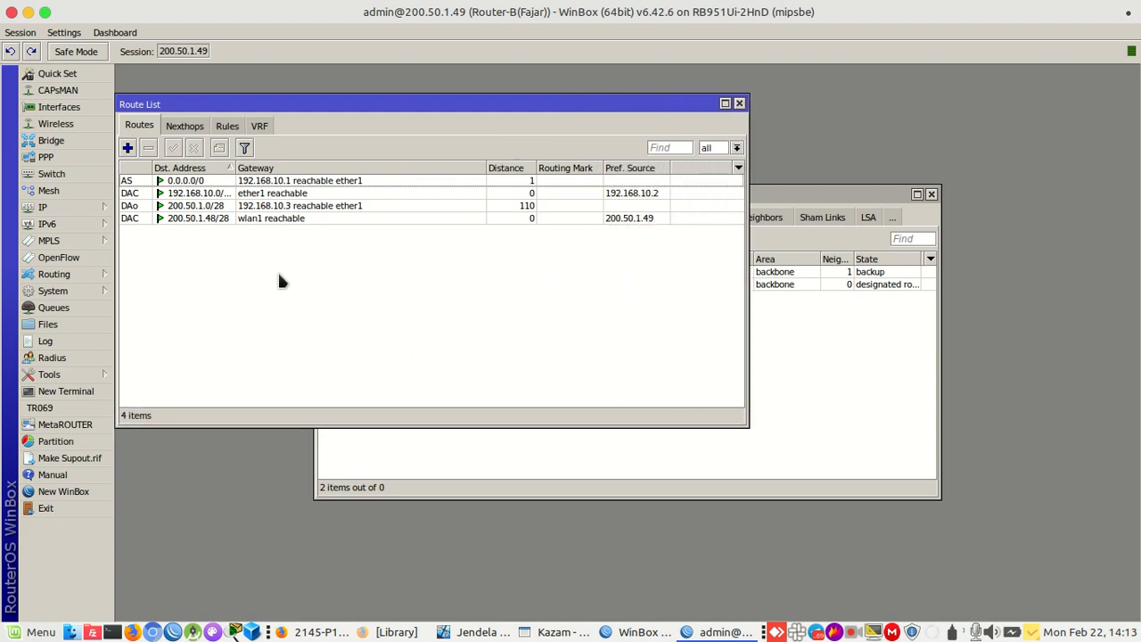
pyautogui.doubleClick(134, 206)
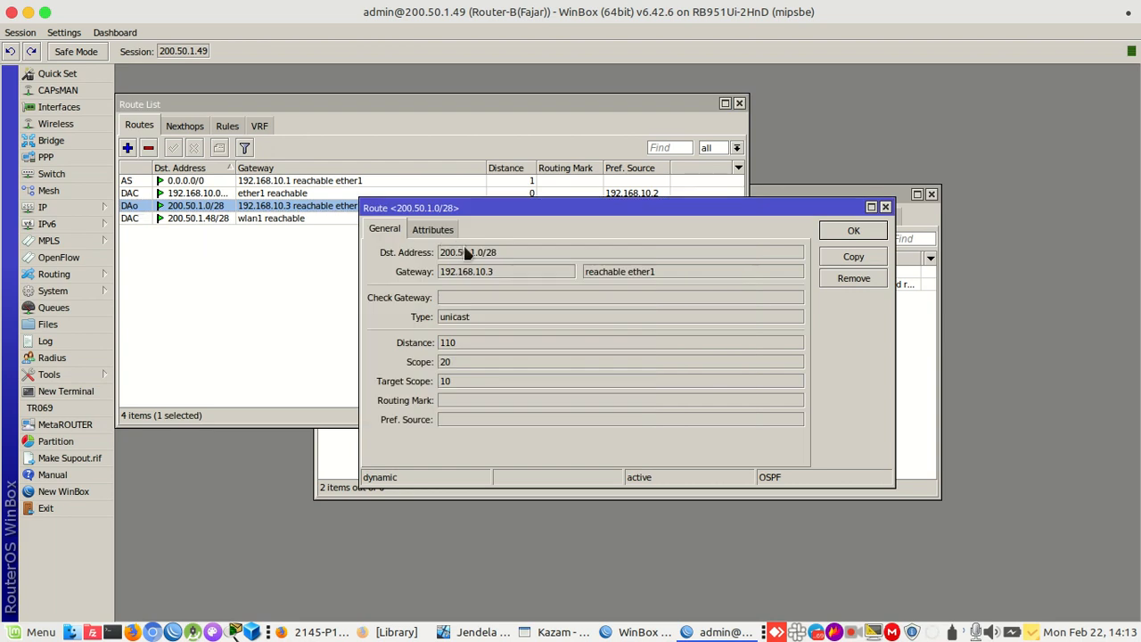
pyautogui.moveTo(502, 252); pyautogui.dragTo(440, 255)
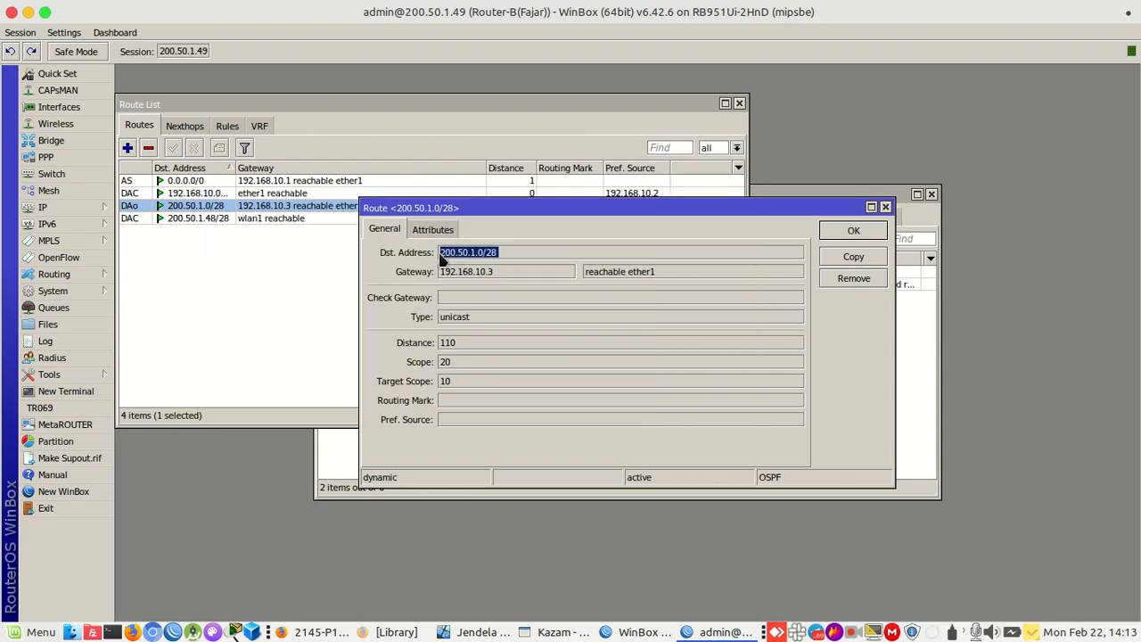
pyautogui.moveTo(440, 256)
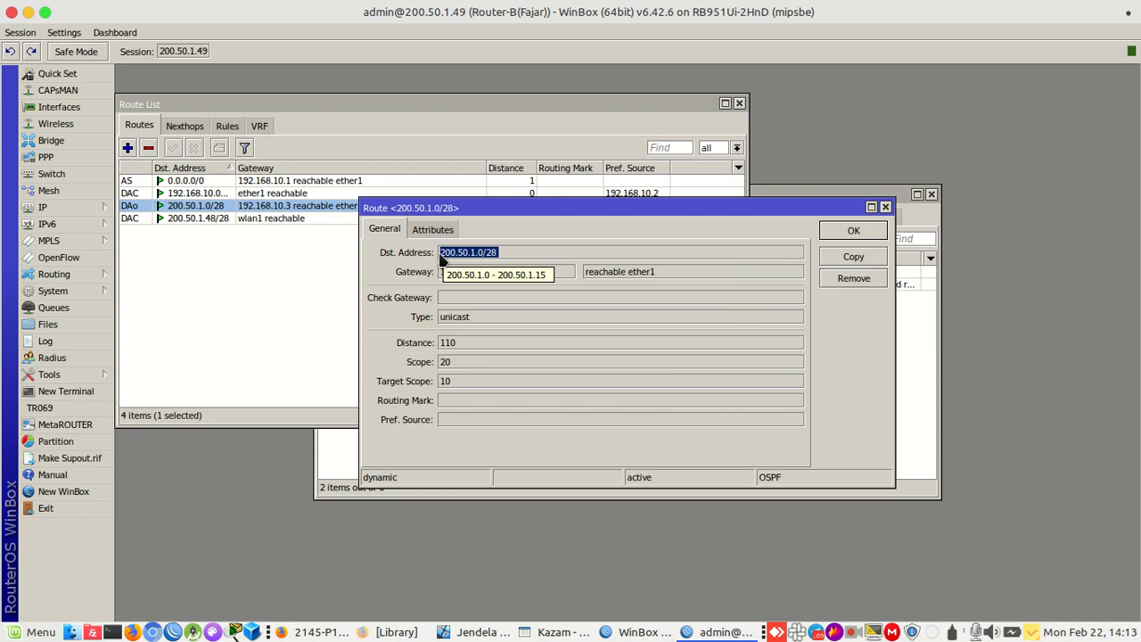
pyautogui.click(473, 255)
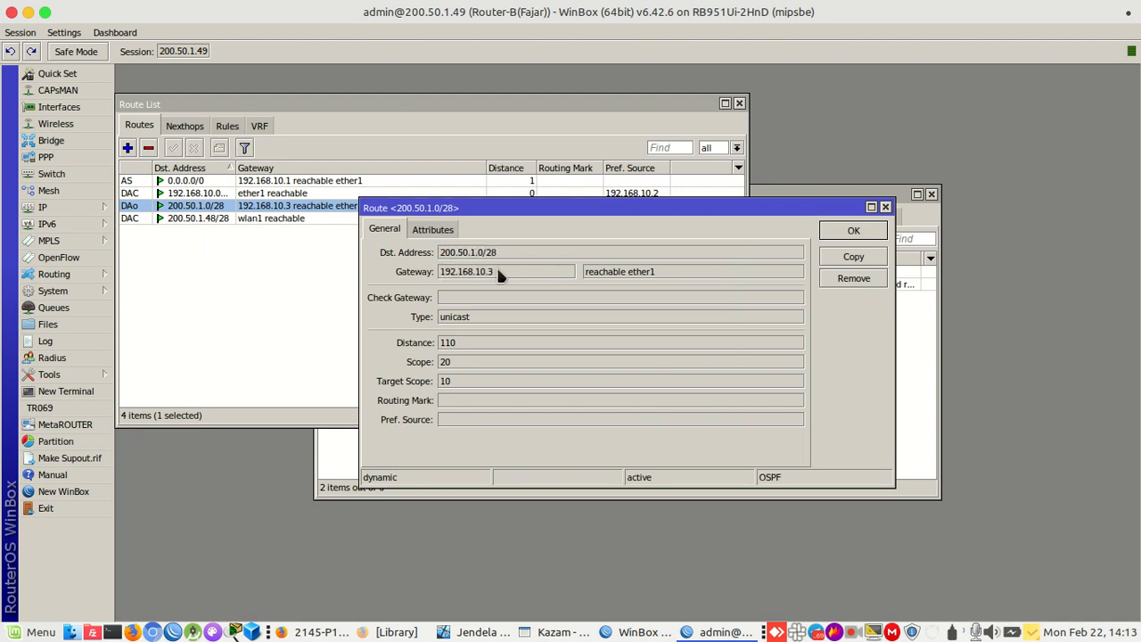
pyautogui.doubleClick(497, 273)
pyautogui.click(282, 330)
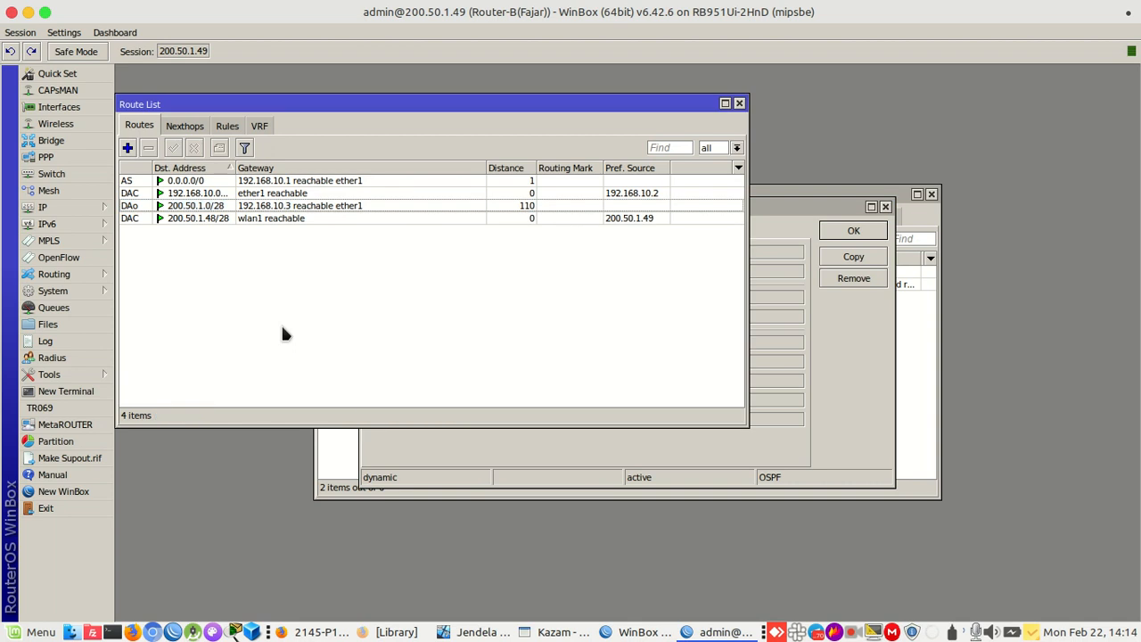
# Check the guest PC's connection details to confirm its DHCP state and IPv4 address 200.50.1.2
pyautogui.click(111, 632)
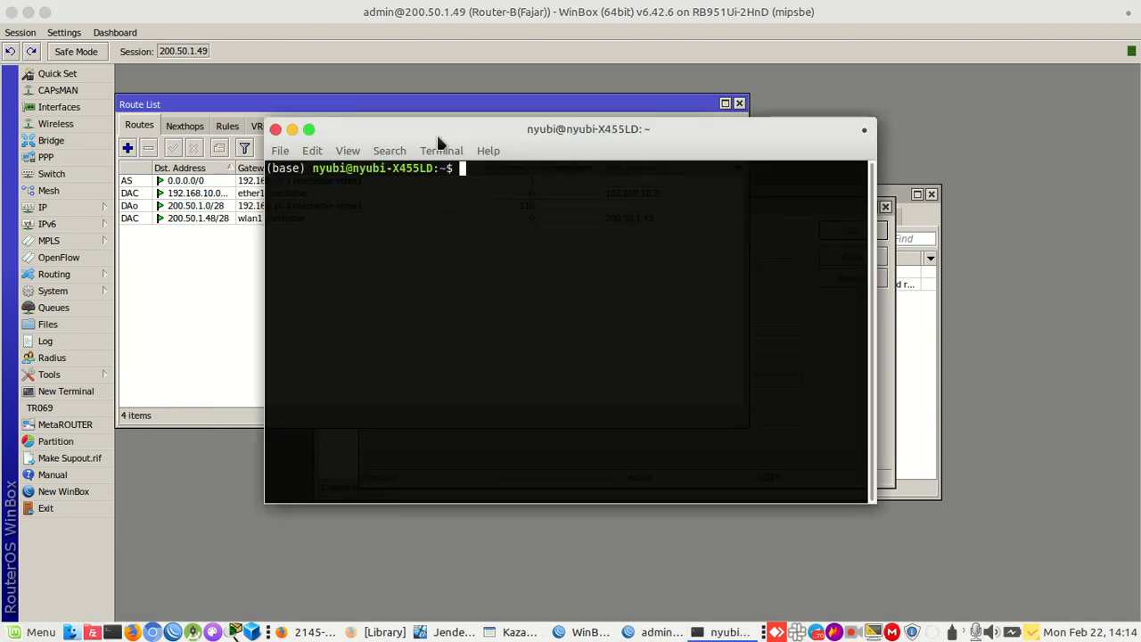
pyautogui.click(448, 632)
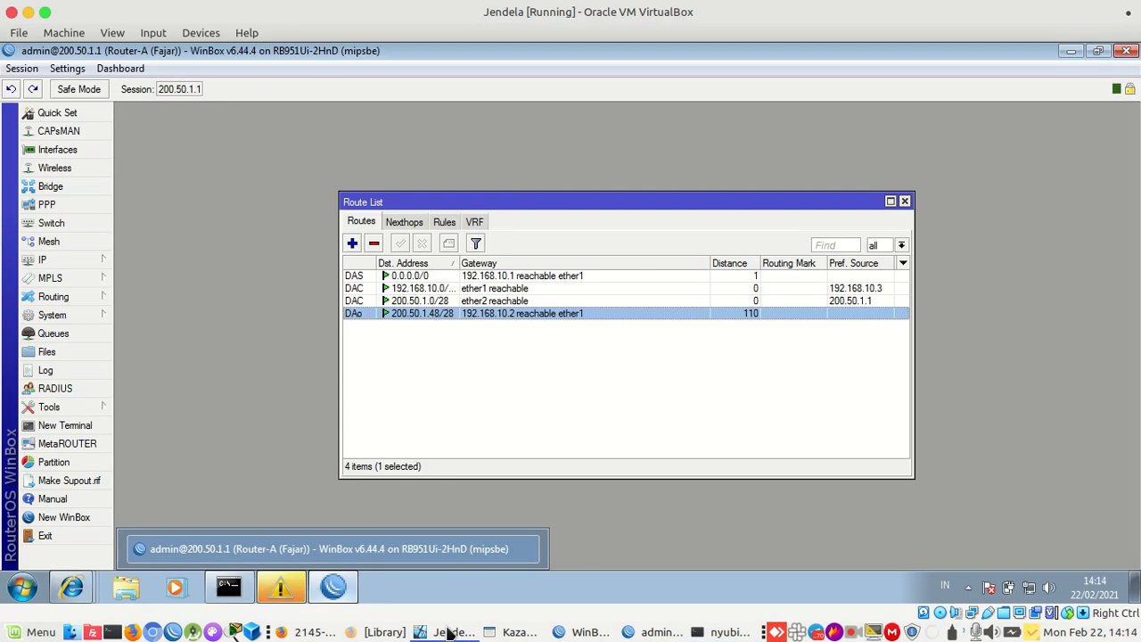
pyautogui.click(228, 586)
pyautogui.click(332, 587)
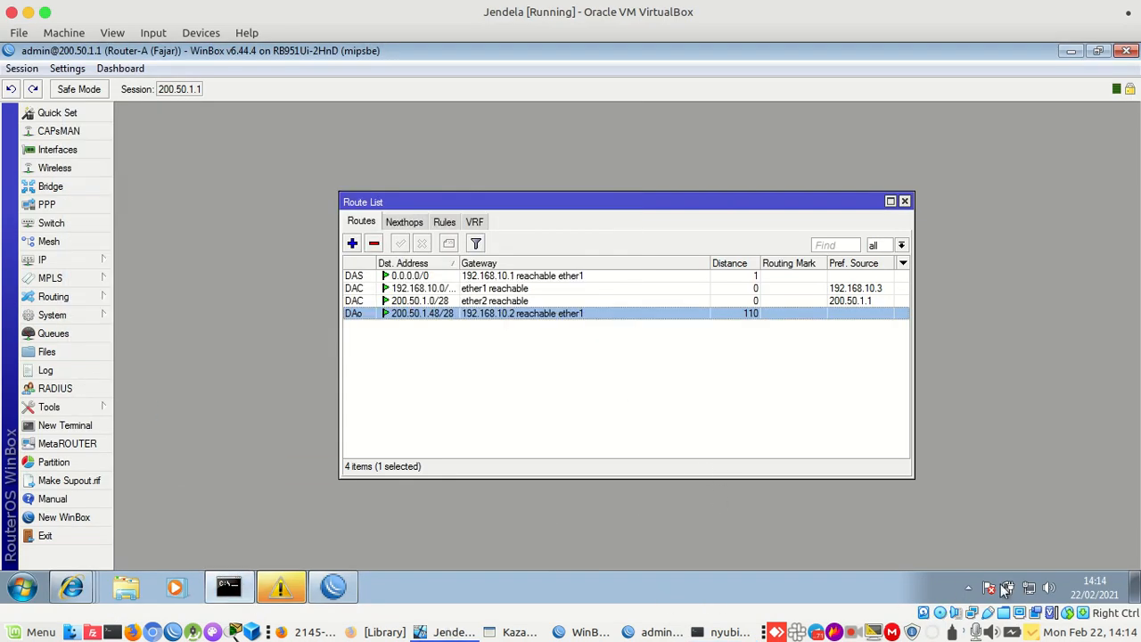
pyautogui.click(1028, 583)
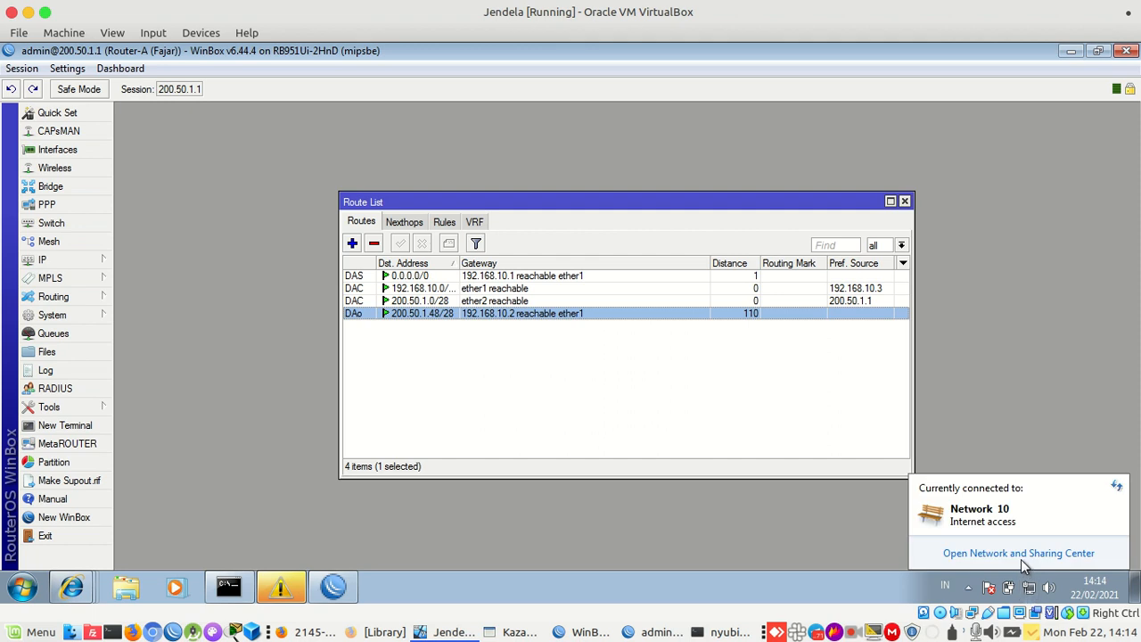
pyautogui.click(1021, 557)
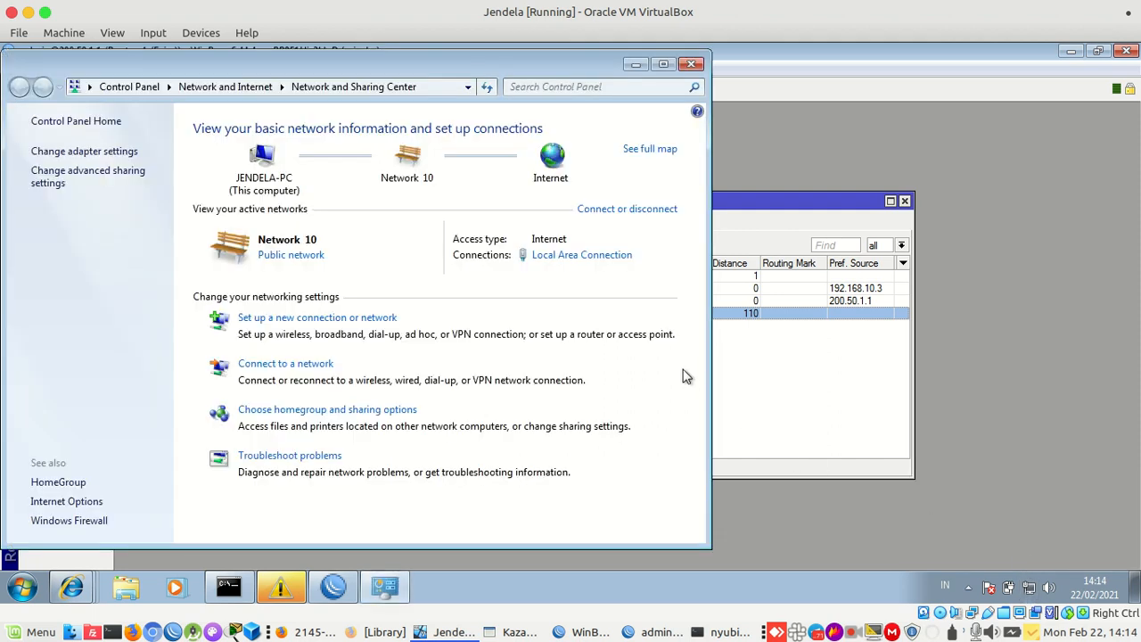
pyautogui.click(574, 255)
pyautogui.click(462, 308)
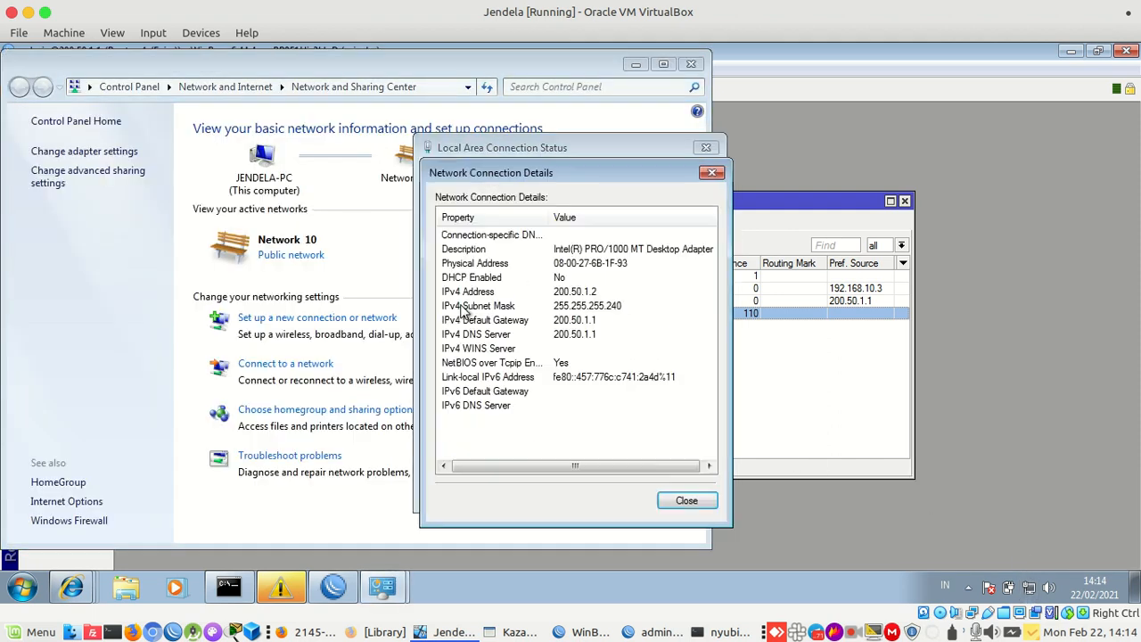
pyautogui.click(581, 281)
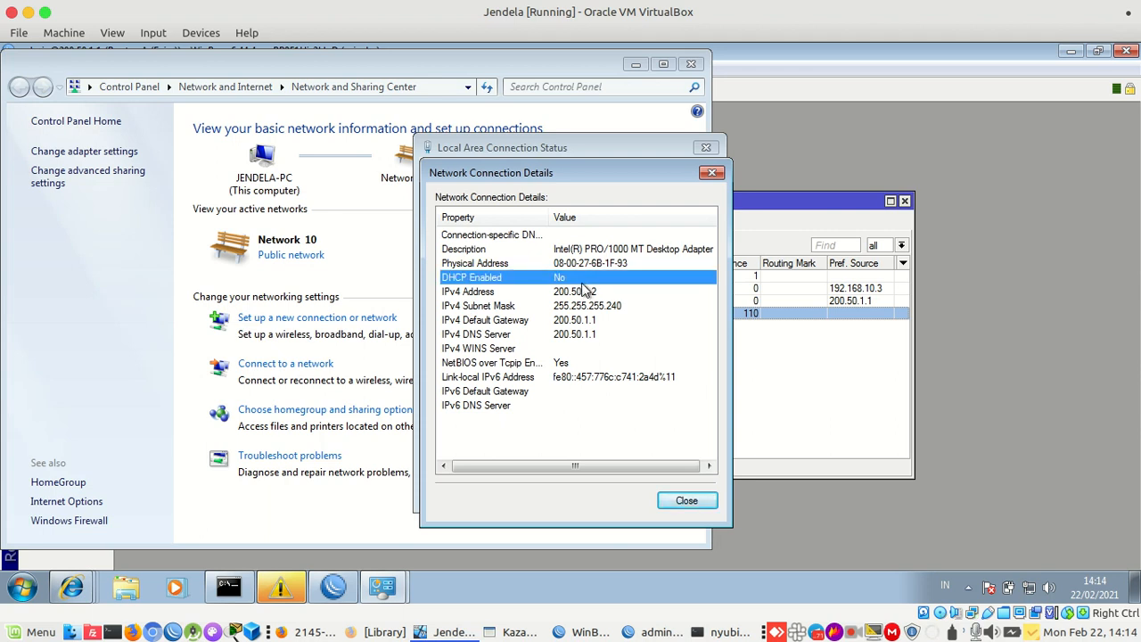
pyautogui.click(584, 292)
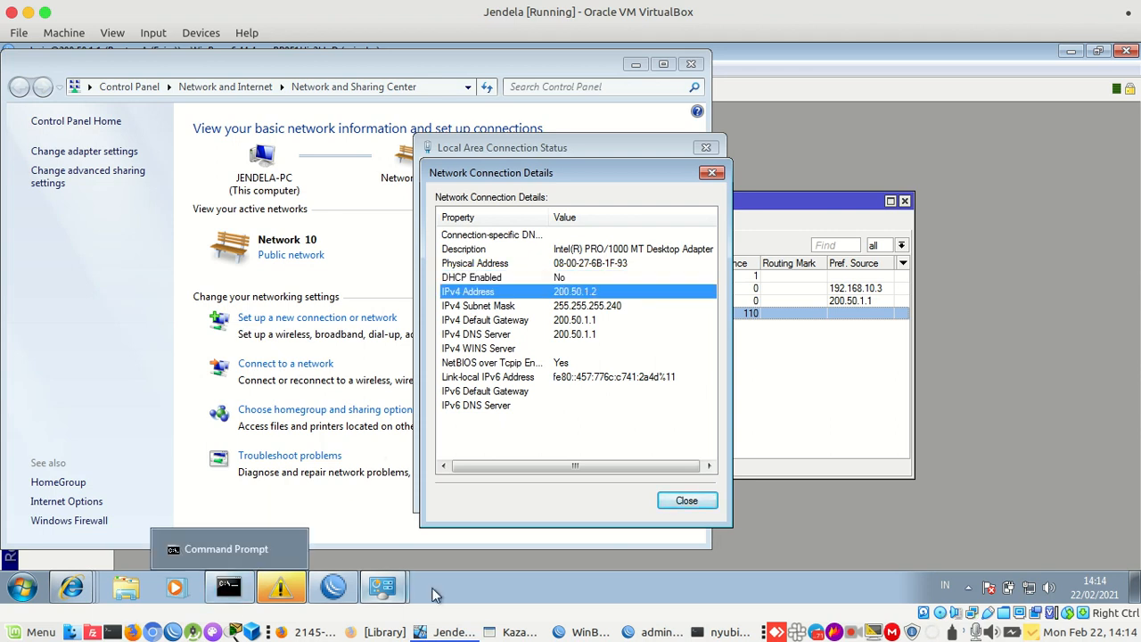
# Ping 200.50.1.2 from the host terminal and stop it to view the statistics
pyautogui.click(697, 632)
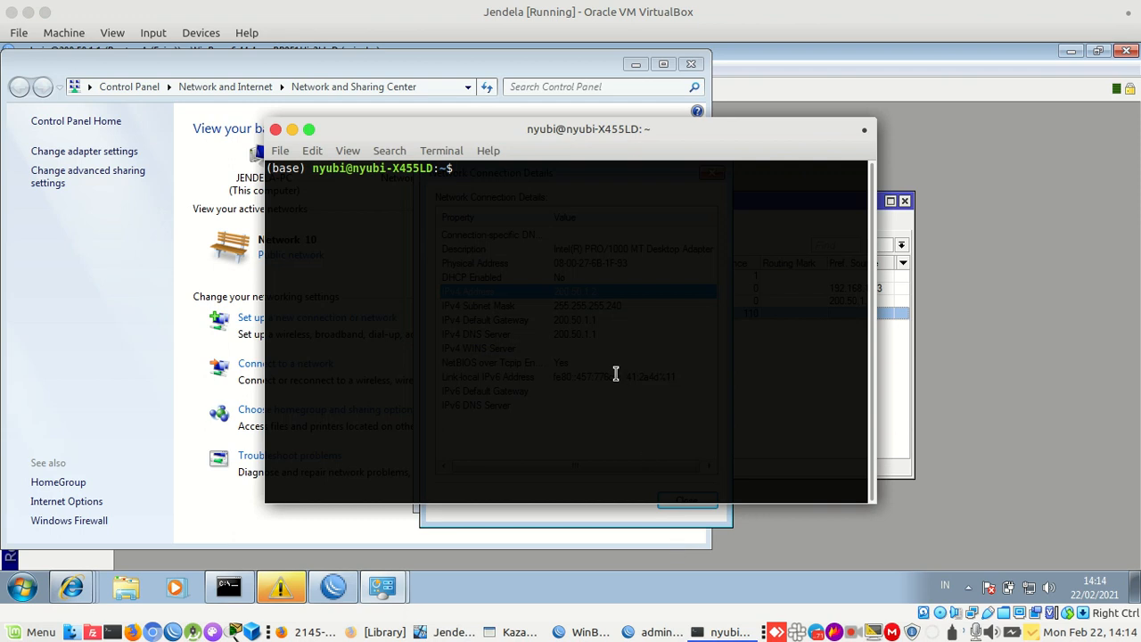
pyautogui.write('ping 200.50.1.2')
pyautogui.press('Return')
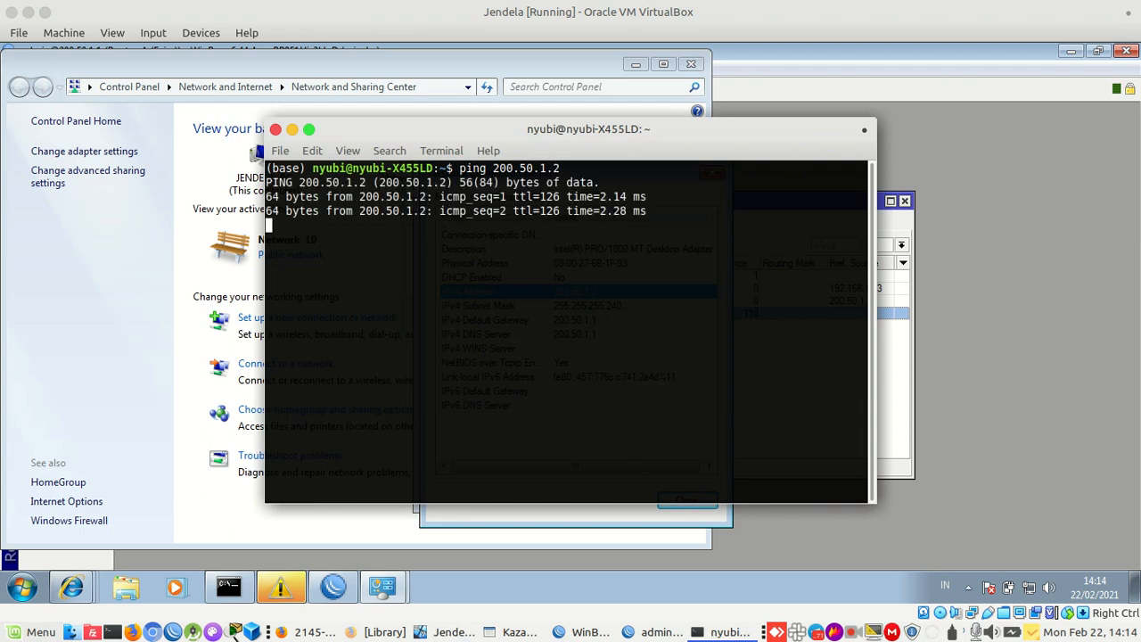
pyautogui.hotkey('ctrl', 'c')
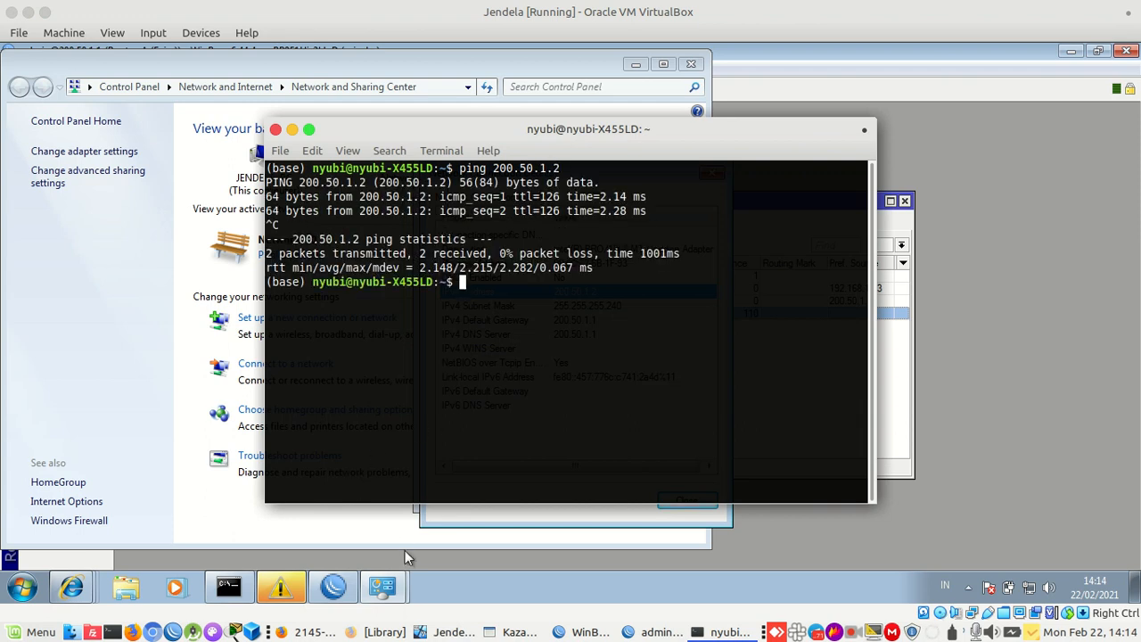
pyautogui.click(245, 580)
# Show the host's active connection information from the network menu
pyautogui.click(245, 580)
pyautogui.click(245, 580)
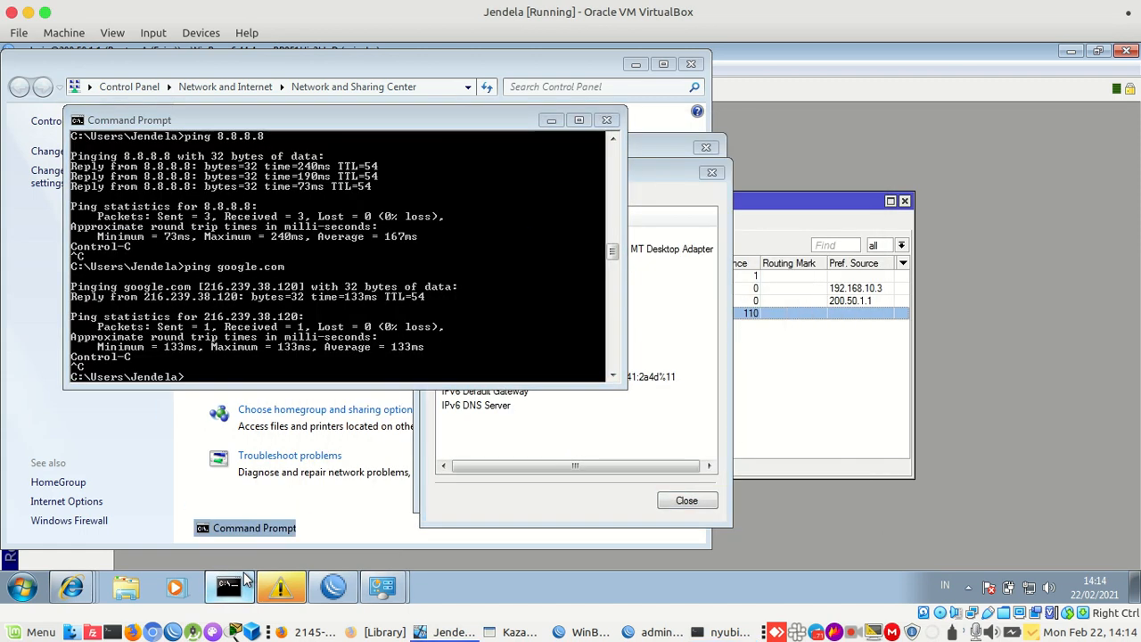
pyautogui.click(245, 580)
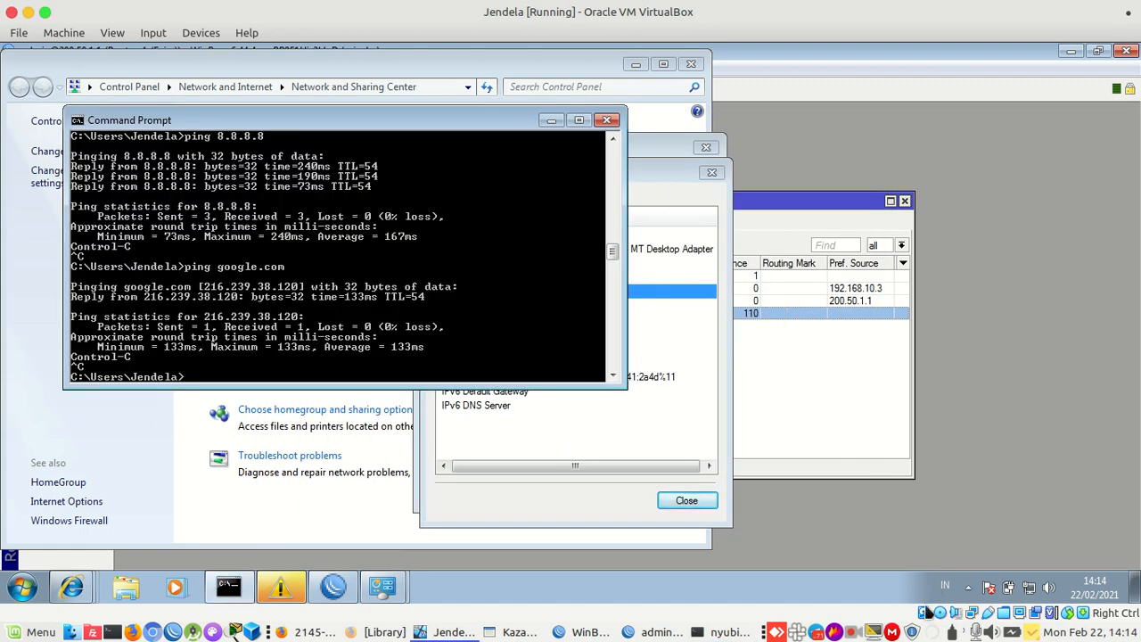
pyautogui.click(932, 632)
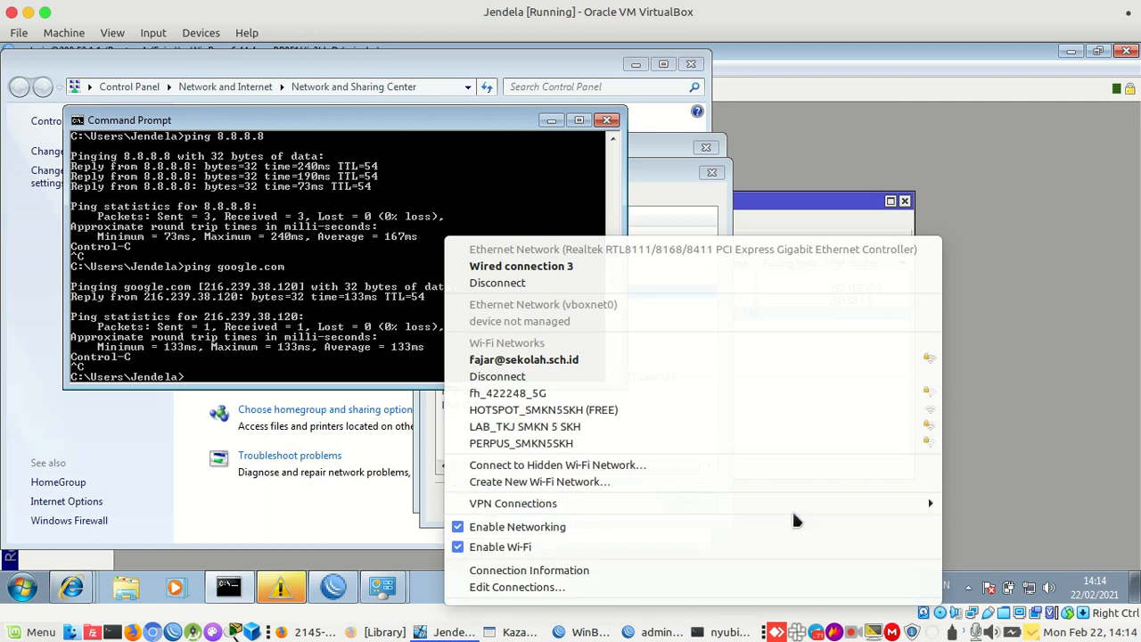
pyautogui.click(793, 565)
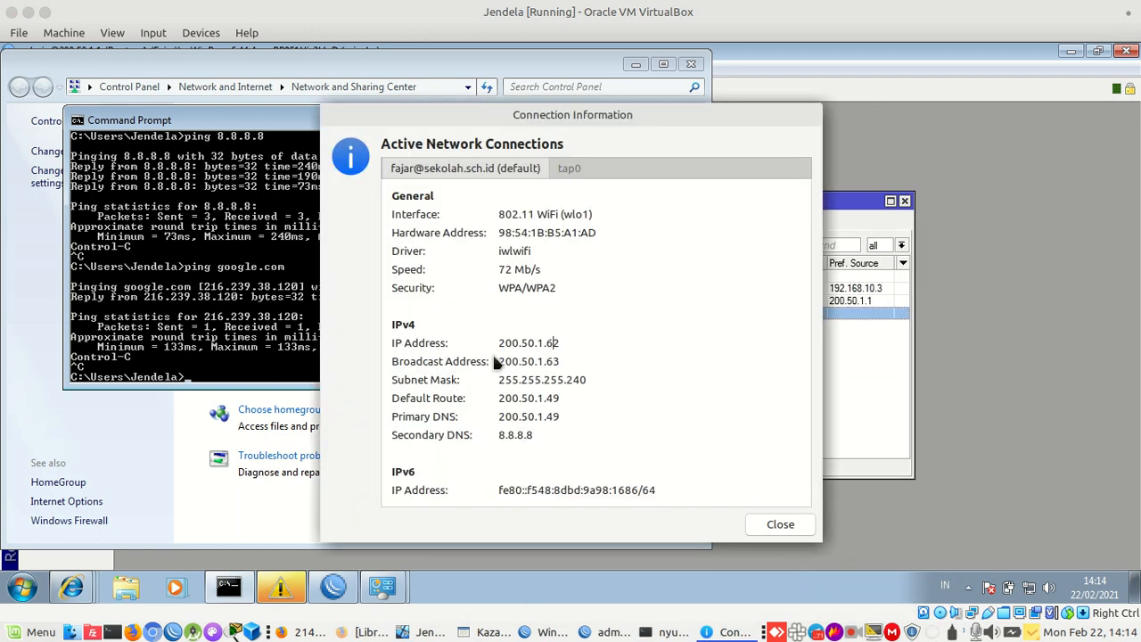
# Ping 200.50.1.62 from the guest command prompt and view the statistics
pyautogui.click(297, 376)
pyautogui.write('ping 200.50')
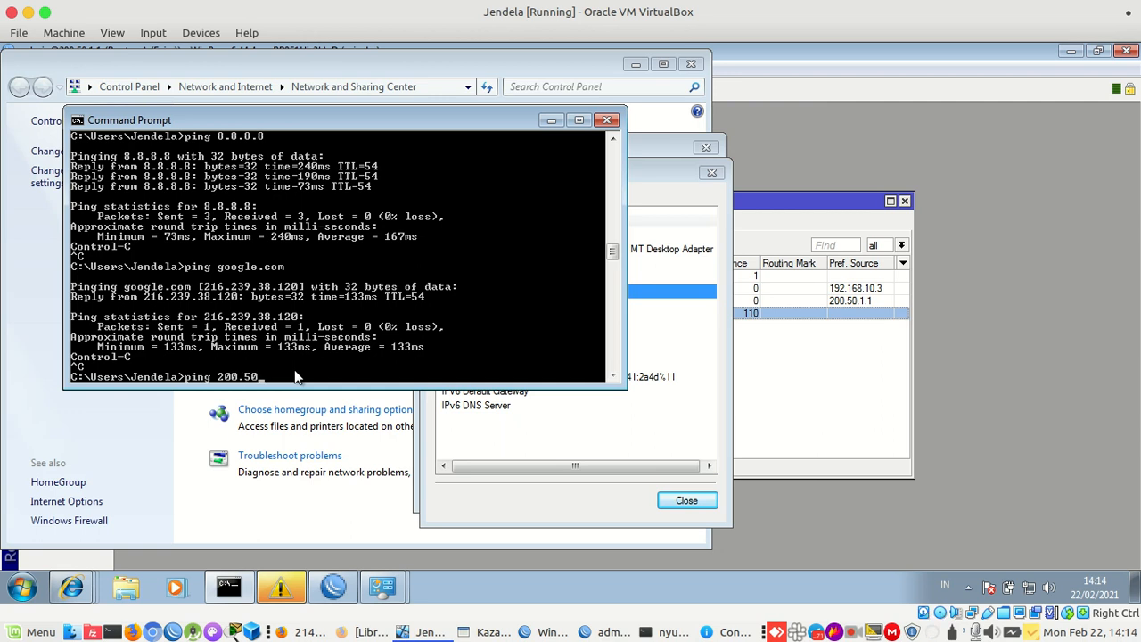
pyautogui.write('.1.62')
pyautogui.press('Return')
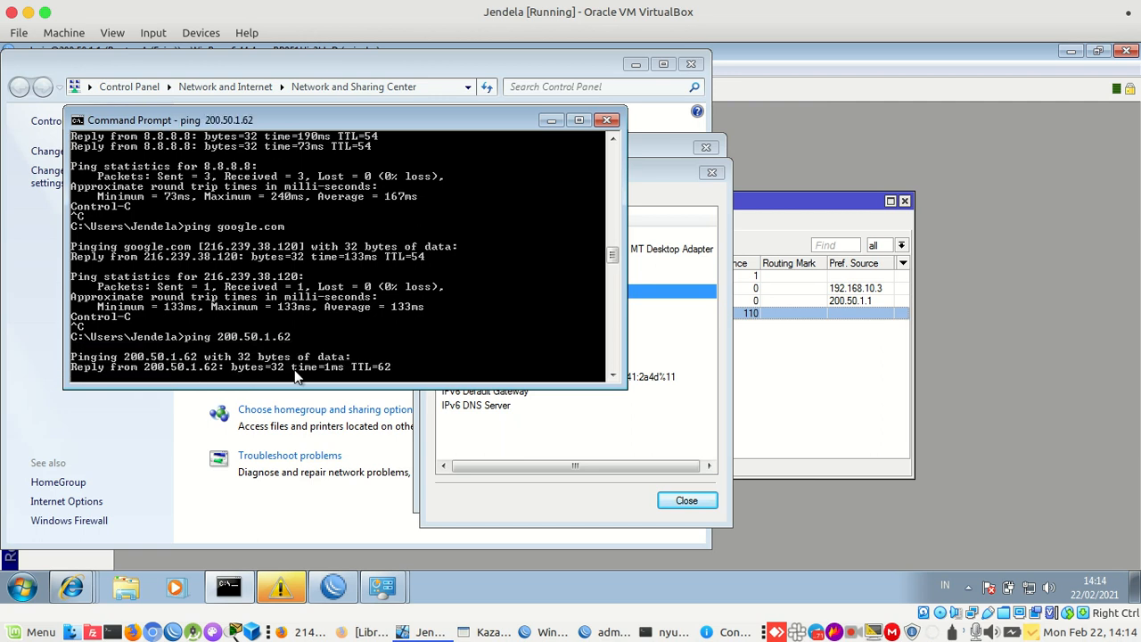
pyautogui.hotkey('ctrl', 'c')
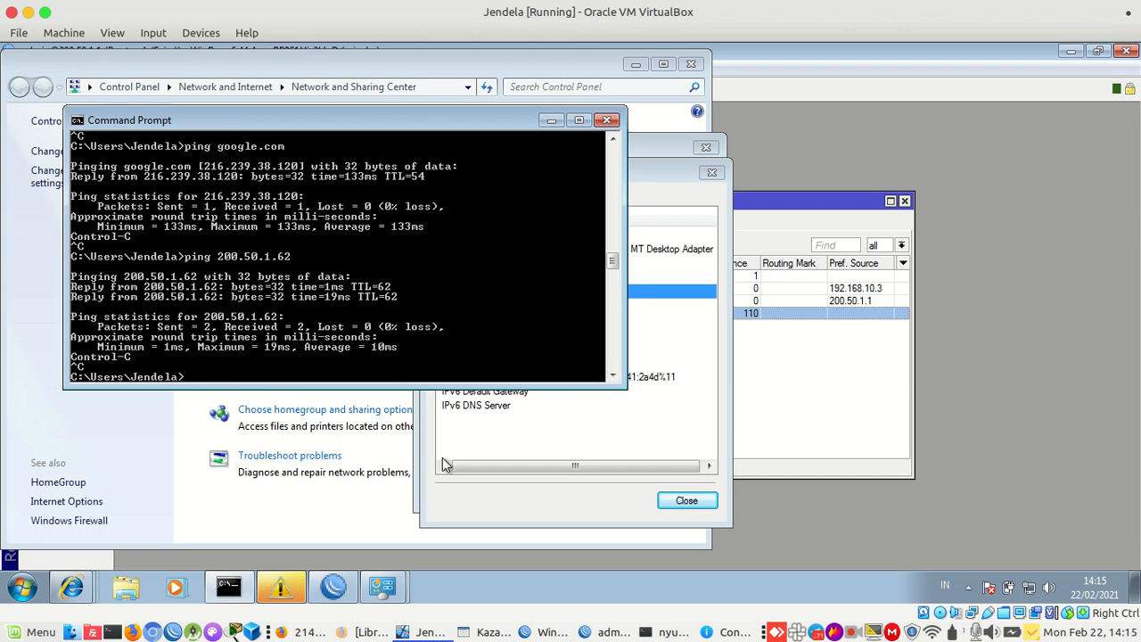
# Close the connection dialogs and open Router-A's simple queue list
pyautogui.click(671, 500)
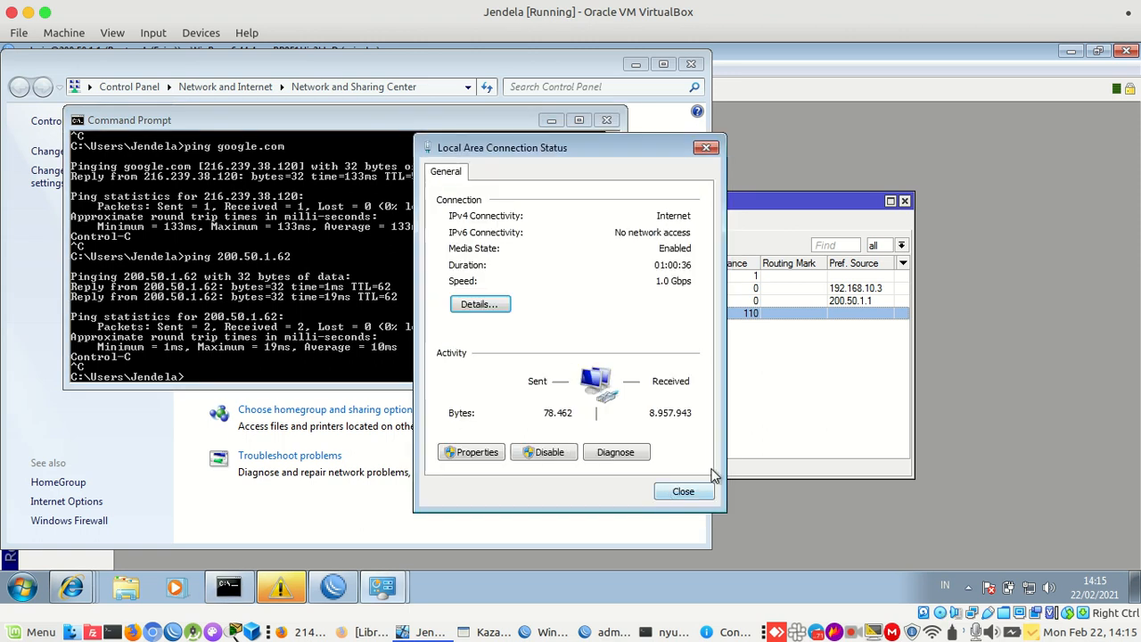
pyautogui.click(692, 491)
pyautogui.click(772, 438)
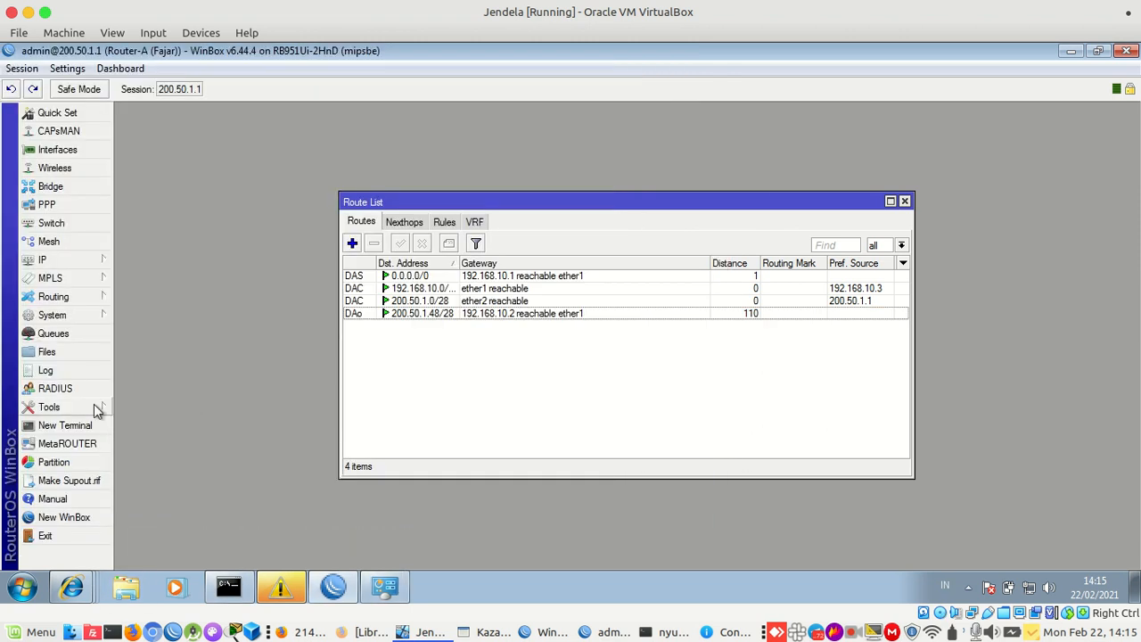
pyautogui.click(53, 335)
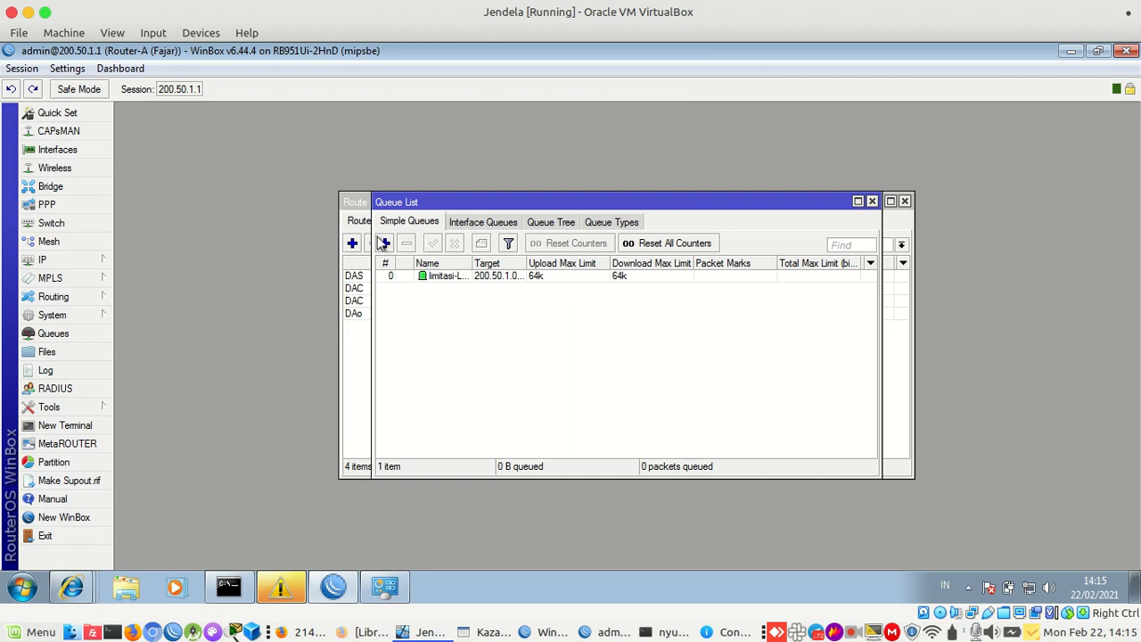
# Bring the Router-B WinBox window back full-screen and open its queue list
pyautogui.click(596, 633)
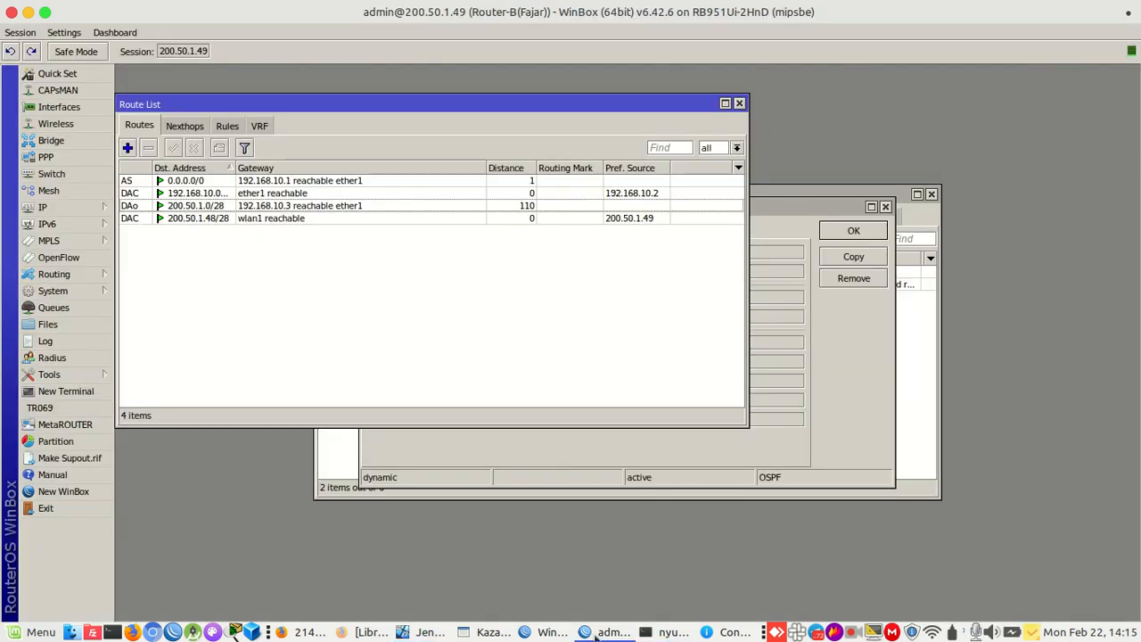
pyautogui.moveTo(484, 12); pyautogui.dragTo(476, 125)
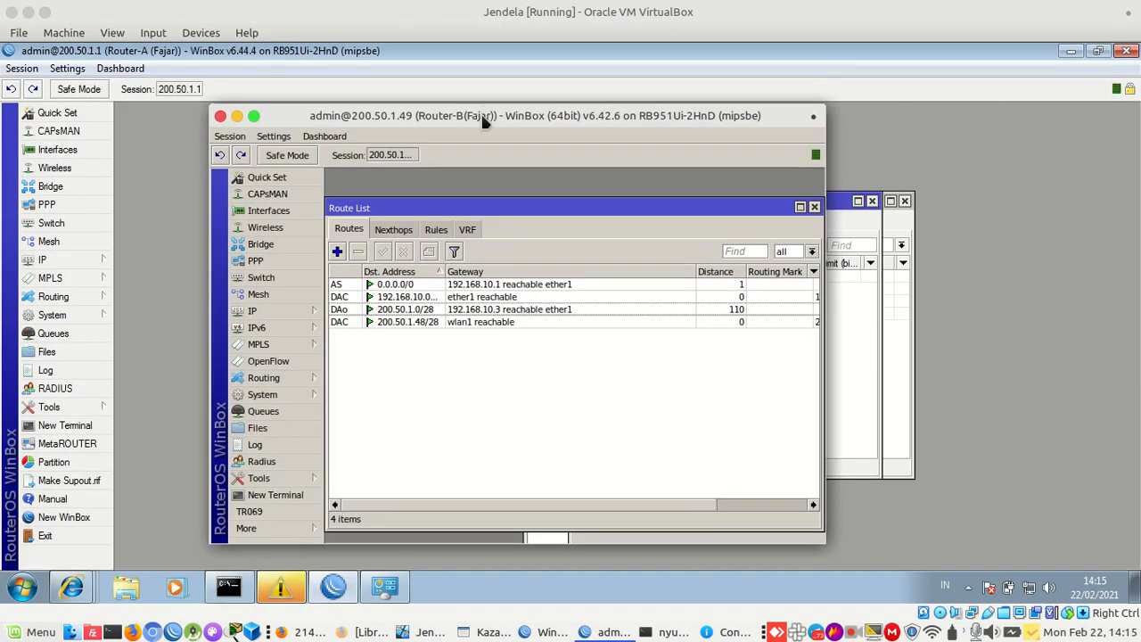
pyautogui.doubleClick(482, 115)
pyautogui.click(87, 306)
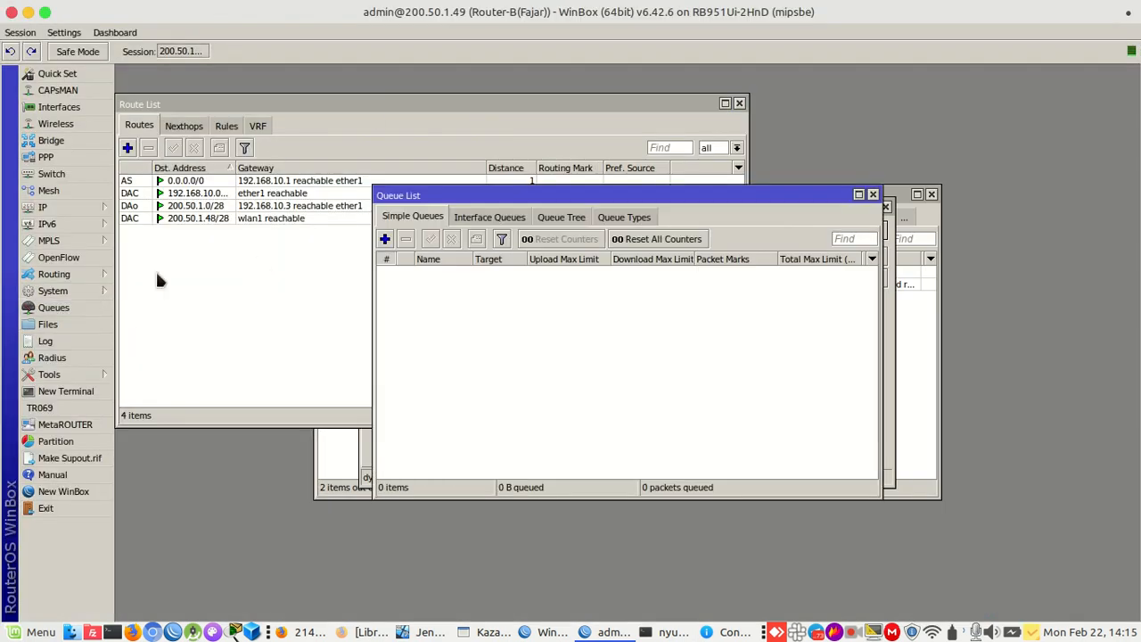
# Add a new simple queue named limitasi-wlan with target 200.50.1.48
pyautogui.click(384, 241)
pyautogui.write('limit')
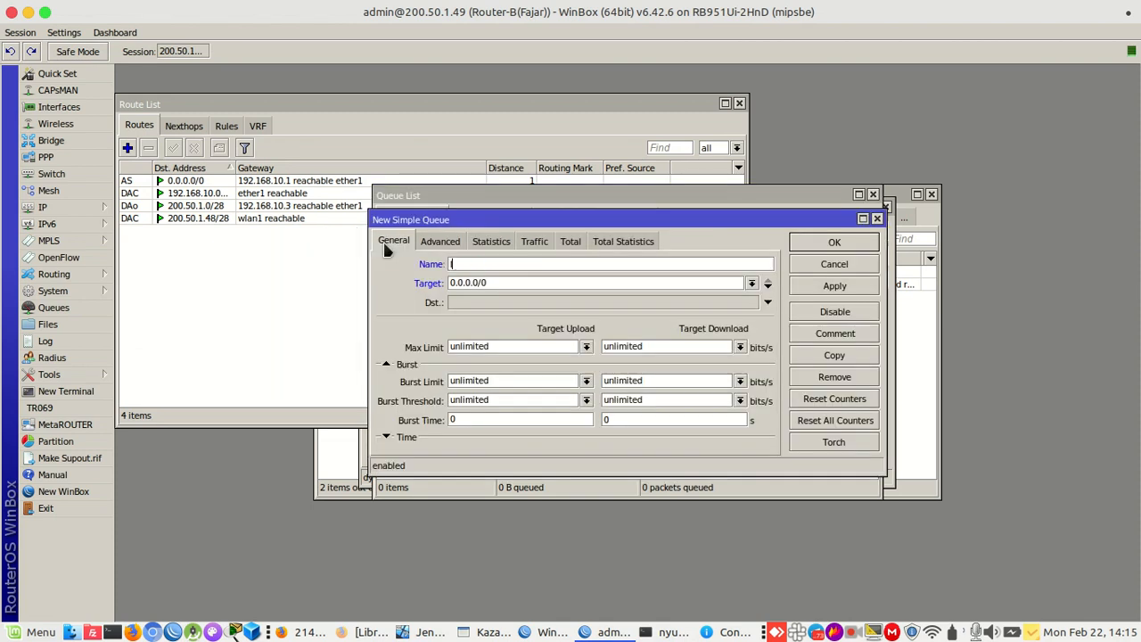
pyautogui.write('asi-wlan')
pyautogui.press('Tab')
pyautogui.write('200.50.1.48')
# Copy the wlan1 network address 200.50.1.48 from the IP address list
pyautogui.click(108, 210)
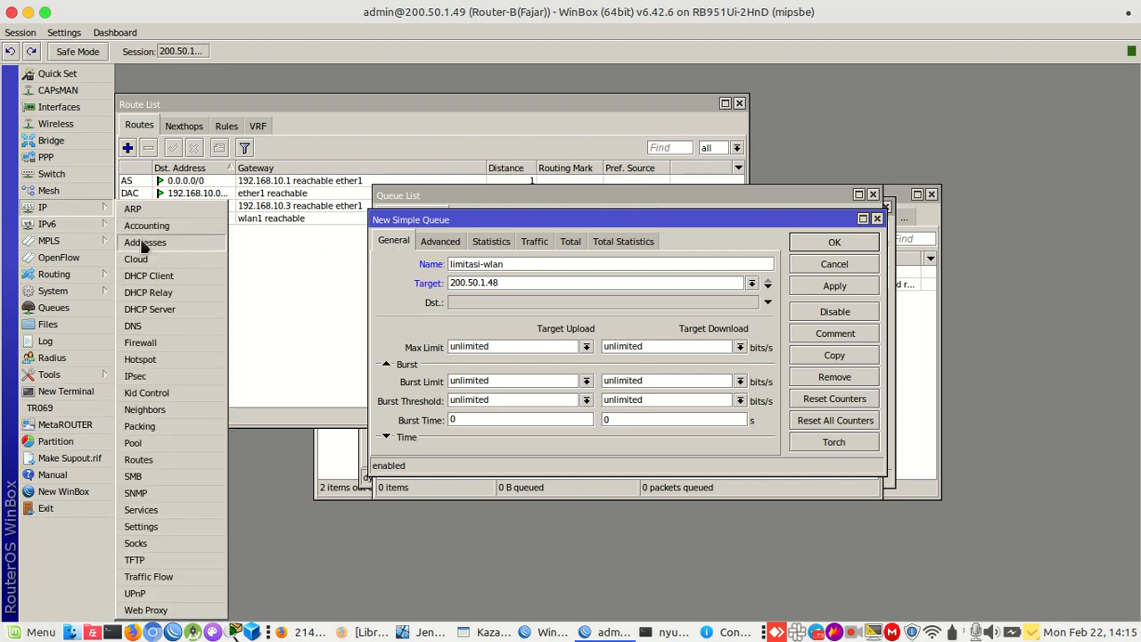
pyautogui.click(147, 241)
pyautogui.doubleClick(568, 272)
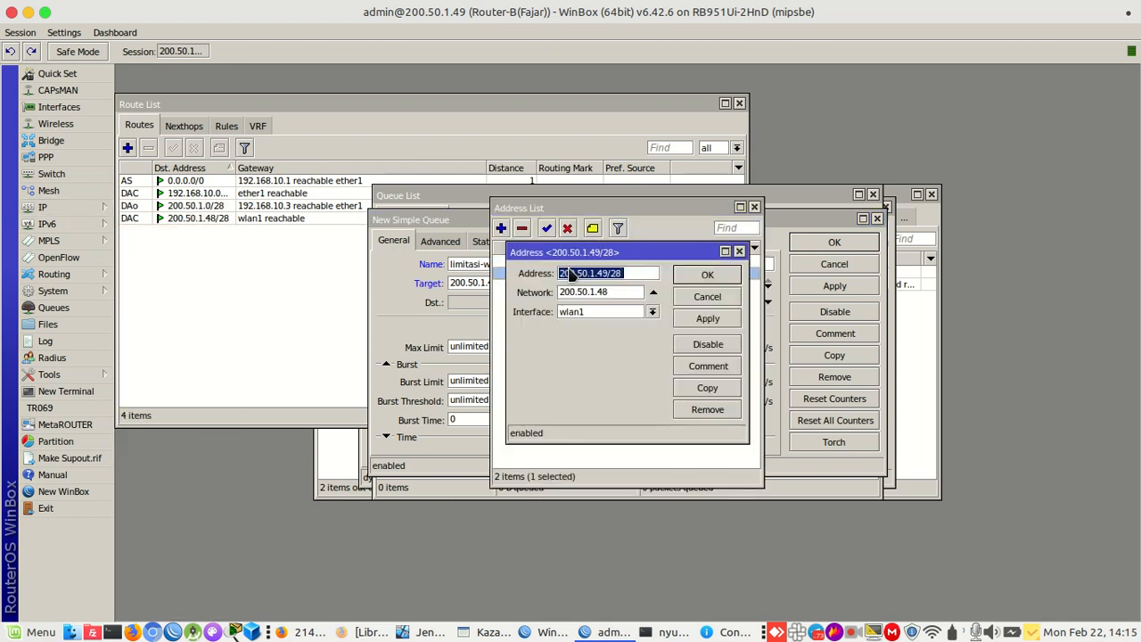
pyautogui.moveTo(619, 293); pyautogui.dragTo(553, 293)
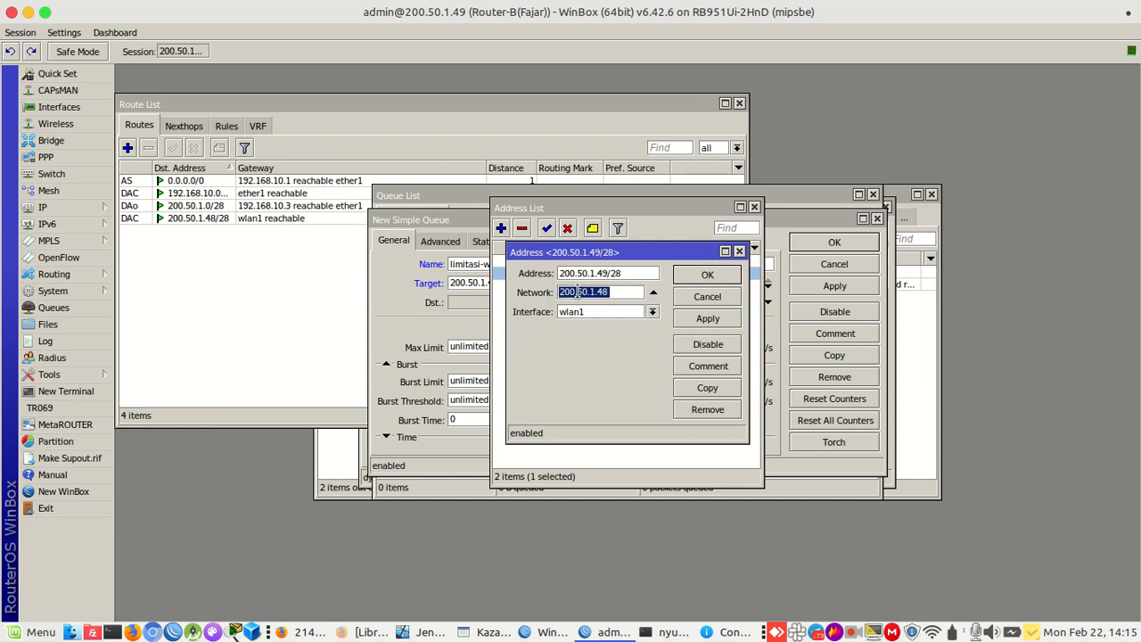
pyautogui.rightClick(578, 293)
pyautogui.click(599, 316)
pyautogui.click(707, 275)
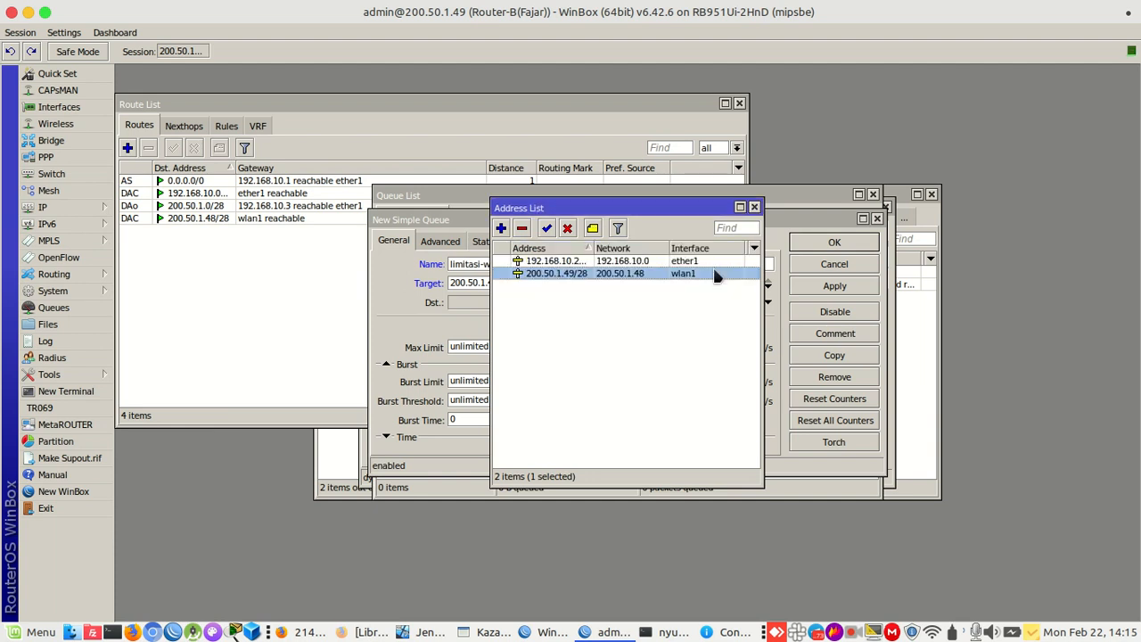
# Set the queue target to 200.50.1.48/28 and max limits to 32k up and down, then save
pyautogui.click(465, 285)
pyautogui.doubleClick(496, 283)
pyautogui.click(497, 281)
pyautogui.write('/')
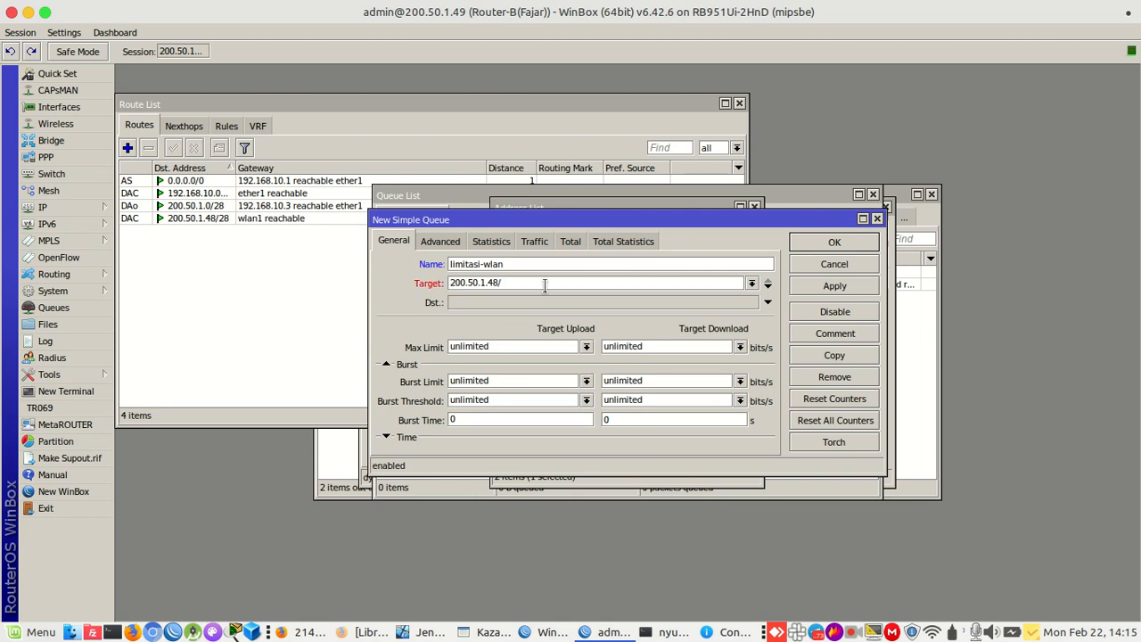
pyautogui.write('28')
pyautogui.click(586, 347)
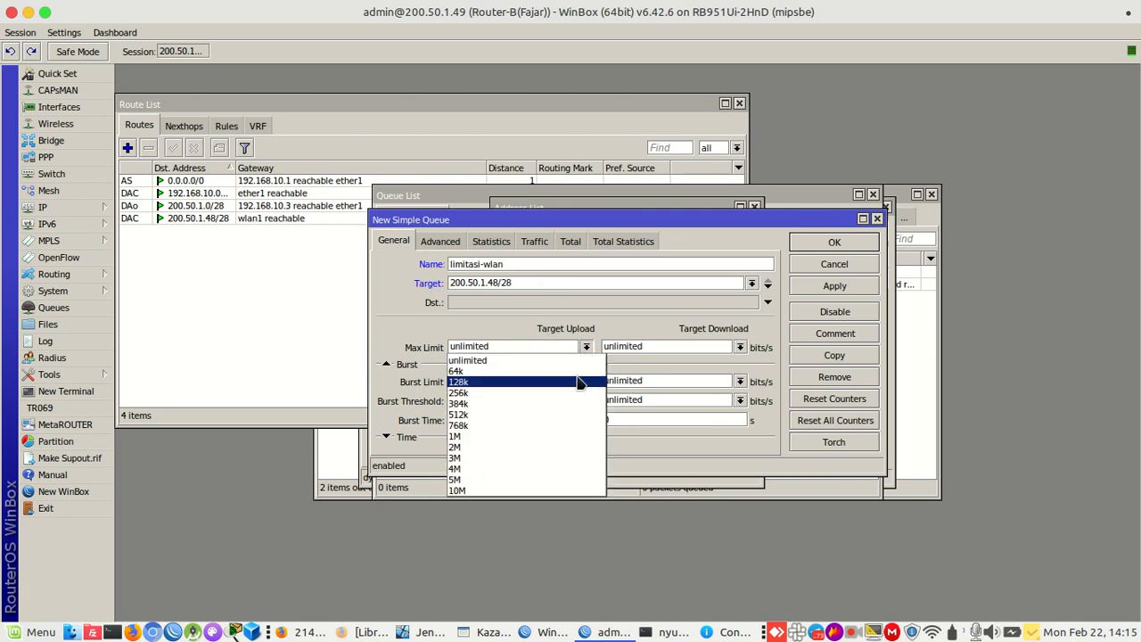
pyautogui.click(533, 360)
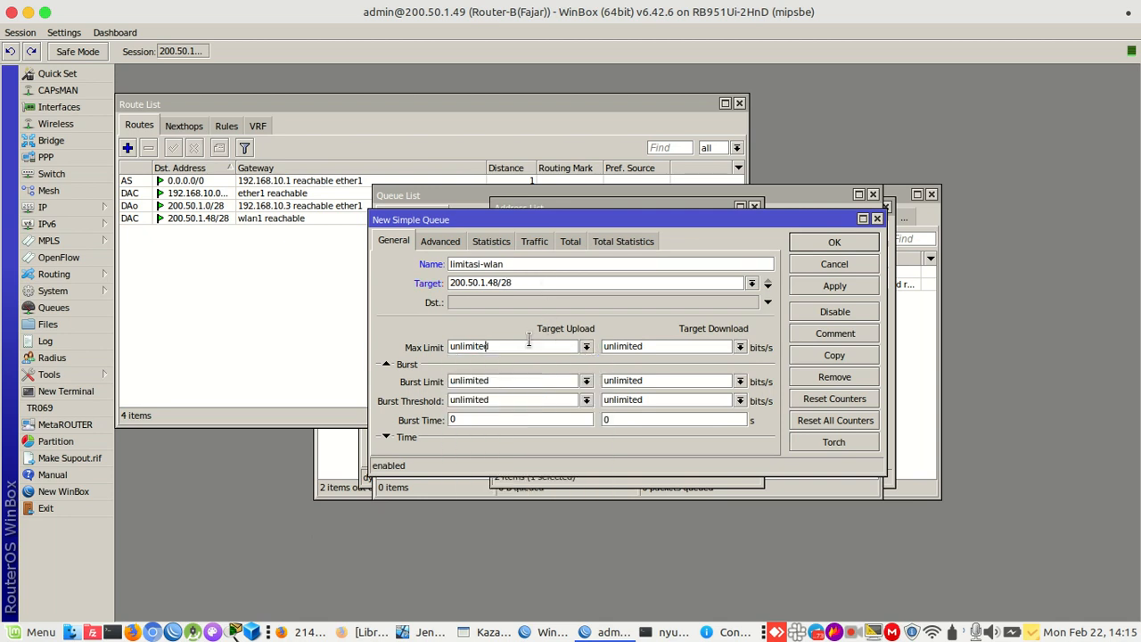
pyautogui.doubleClick(529, 340)
pyautogui.write('32k')
pyautogui.doubleClick(656, 348)
pyautogui.write('3')
pyautogui.click(804, 286)
pyautogui.click(832, 242)
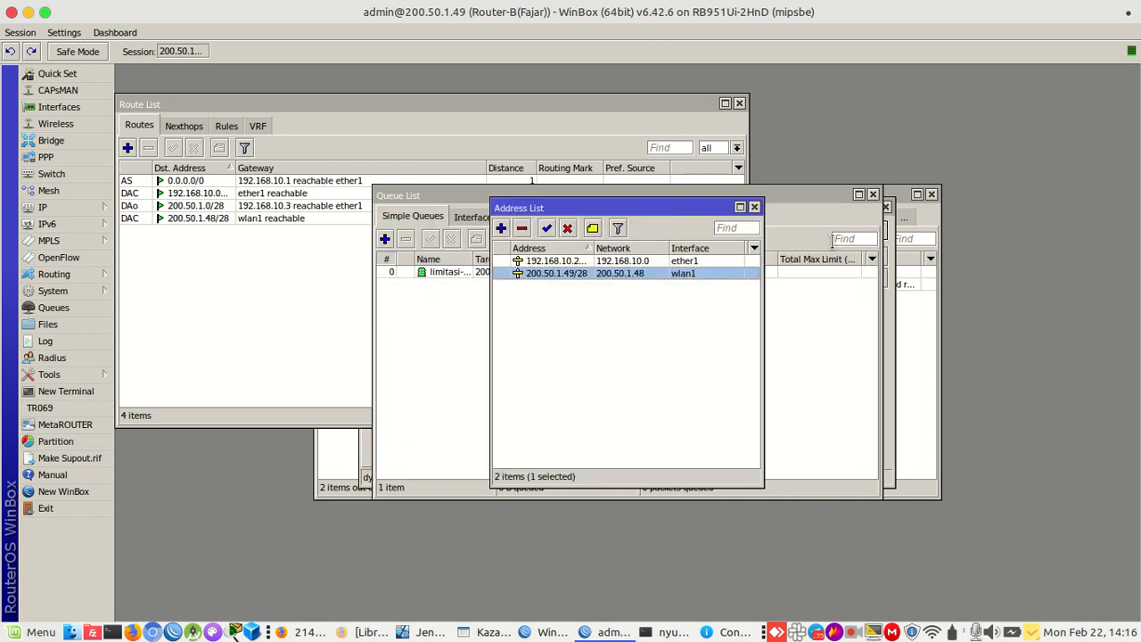
# Load the fast.com speed test in Firefox's Server Not Found tab
pyautogui.click(365, 632)
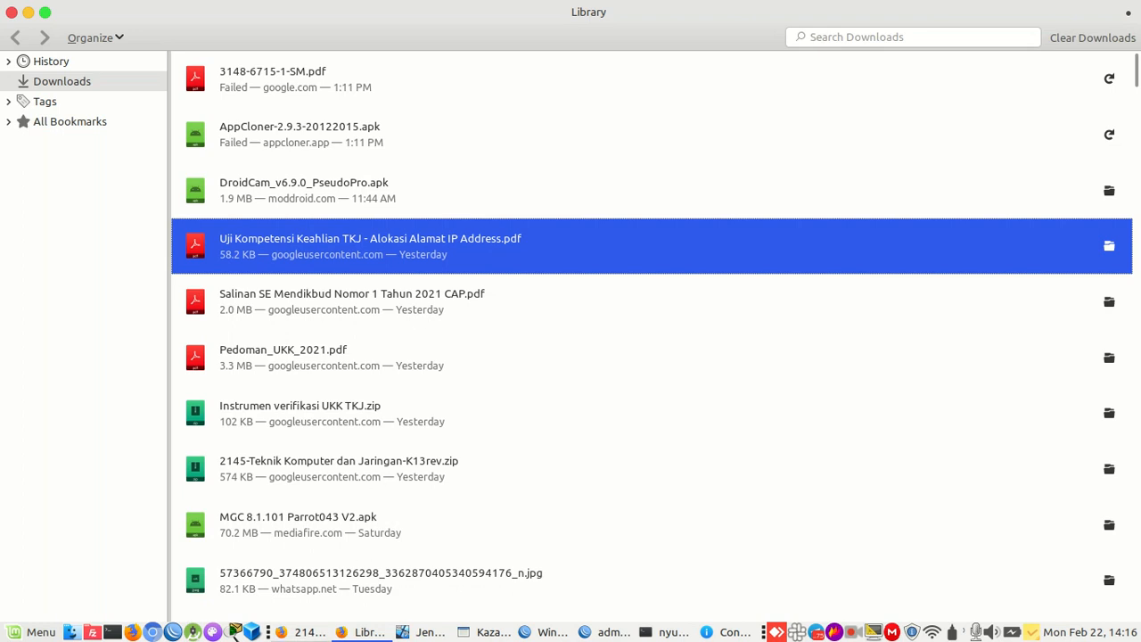
pyautogui.click(303, 632)
pyautogui.click(615, 37)
pyautogui.click(604, 63)
pyautogui.write('fas')
pyautogui.press('Return')
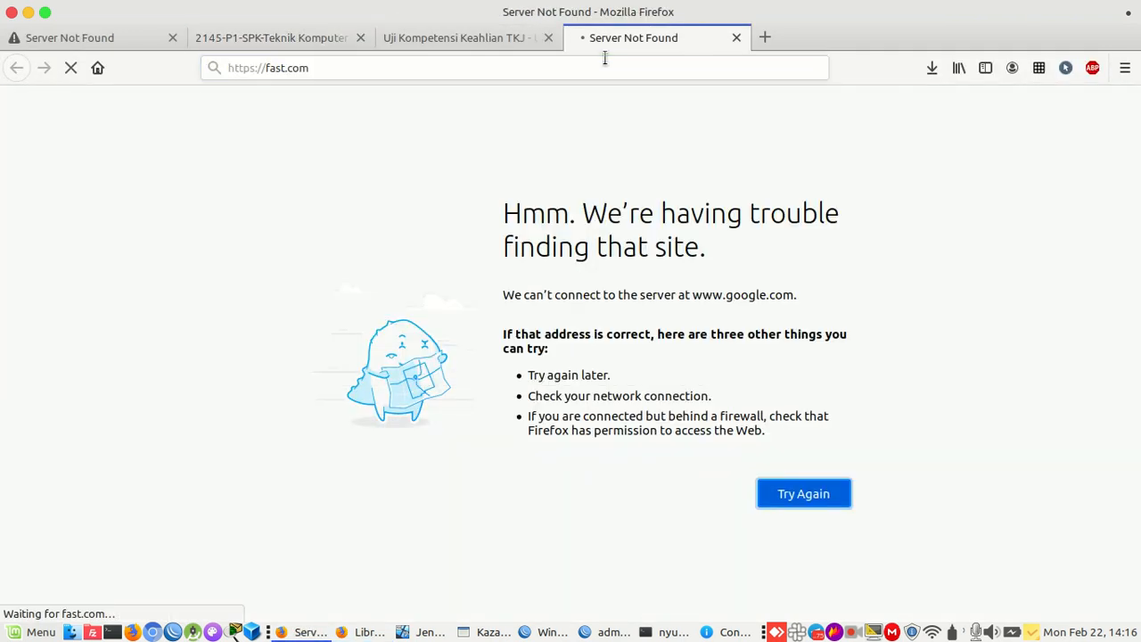
# Open the limitasi-wlan queue's Traffic tab to watch live rates, then bring the route list forward
pyautogui.click(606, 633)
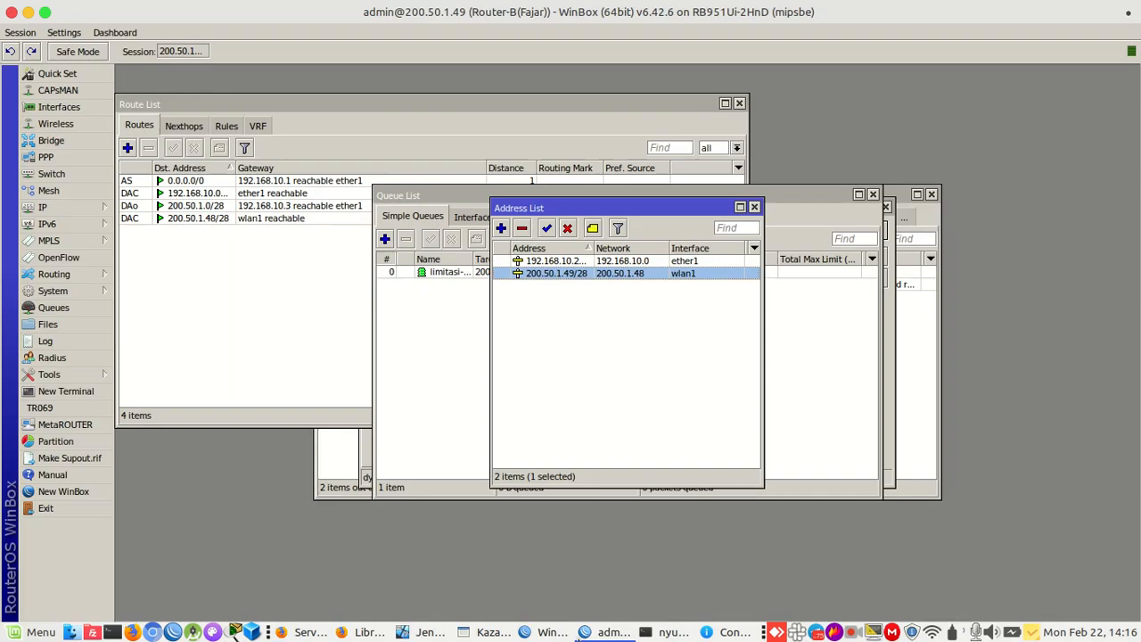
pyautogui.click(457, 402)
pyautogui.doubleClick(516, 271)
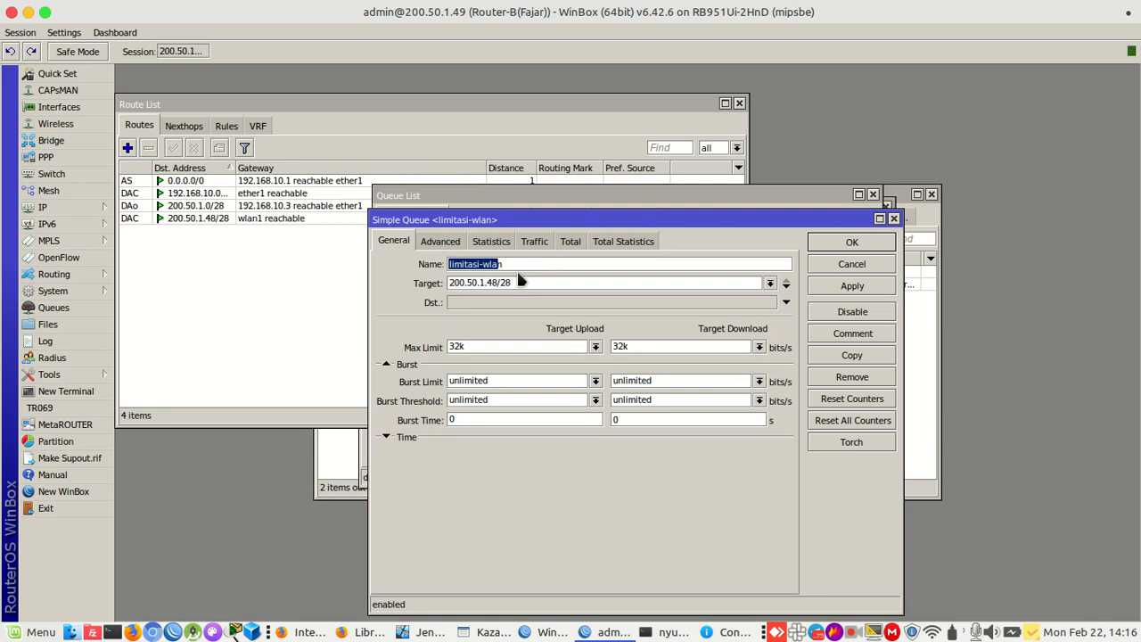
pyautogui.click(536, 241)
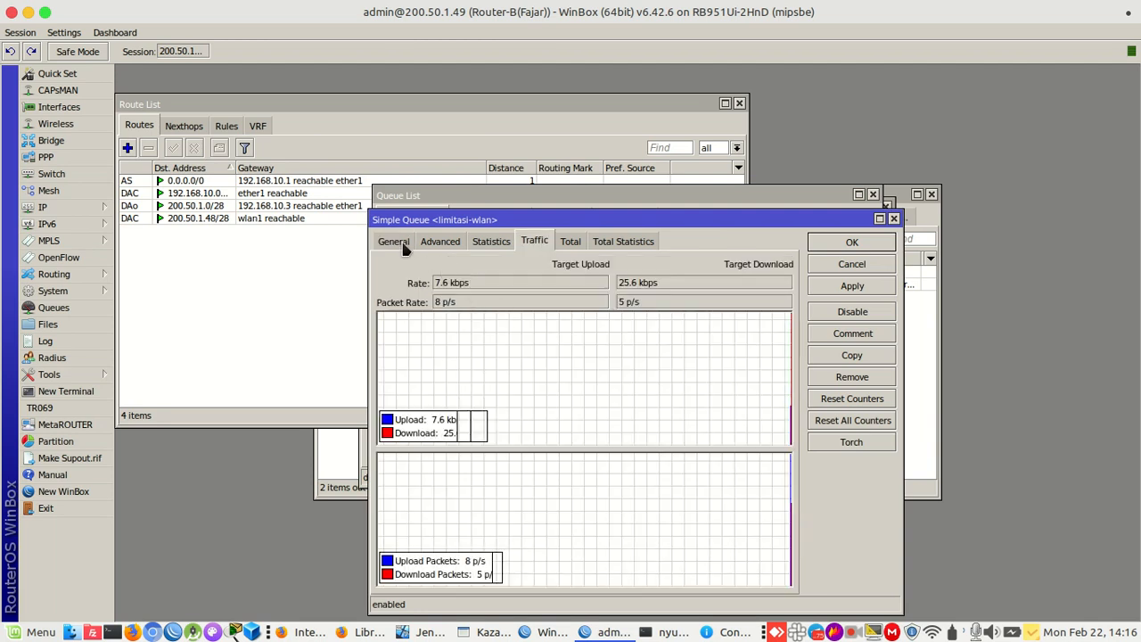
pyautogui.click(393, 242)
pyautogui.click(535, 241)
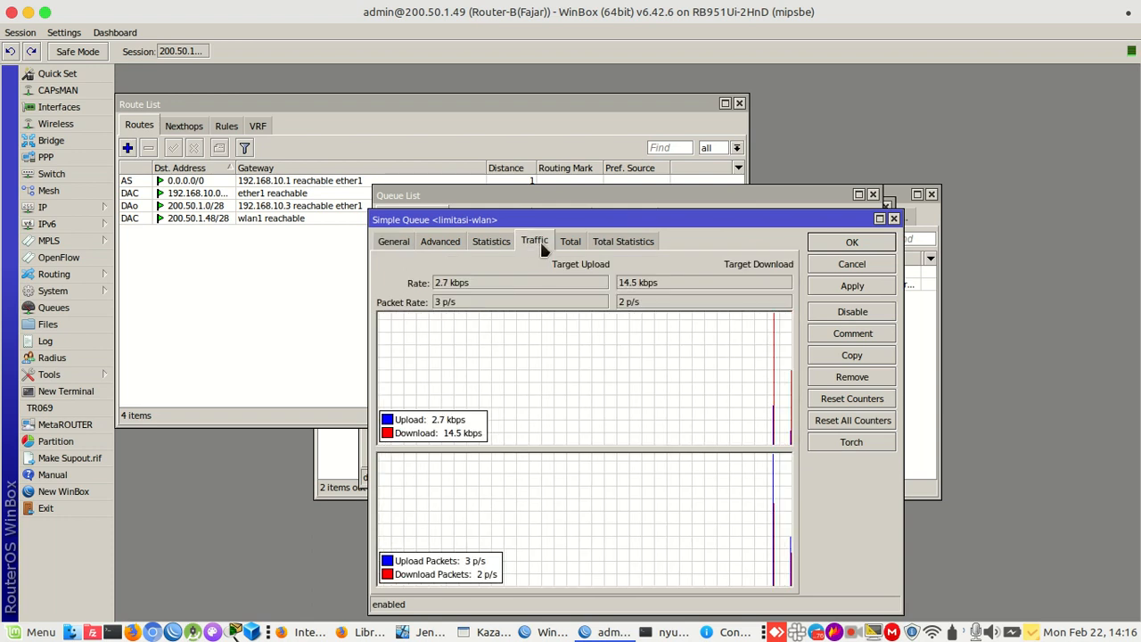
pyautogui.moveTo(576, 220); pyautogui.dragTo(580, 343)
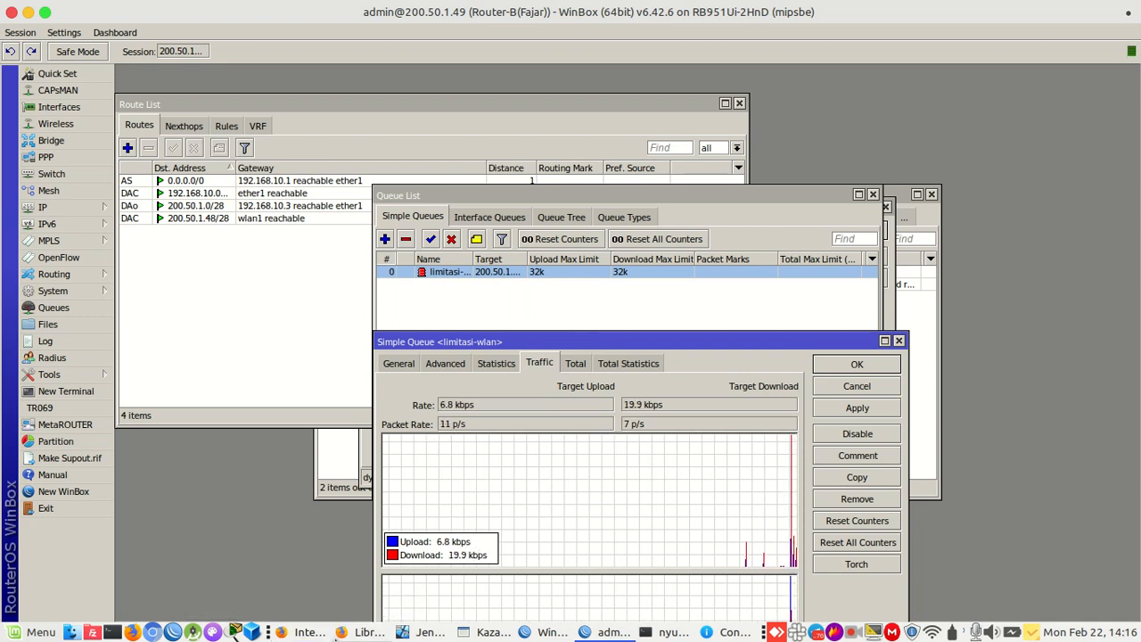
pyautogui.moveTo(303, 633)
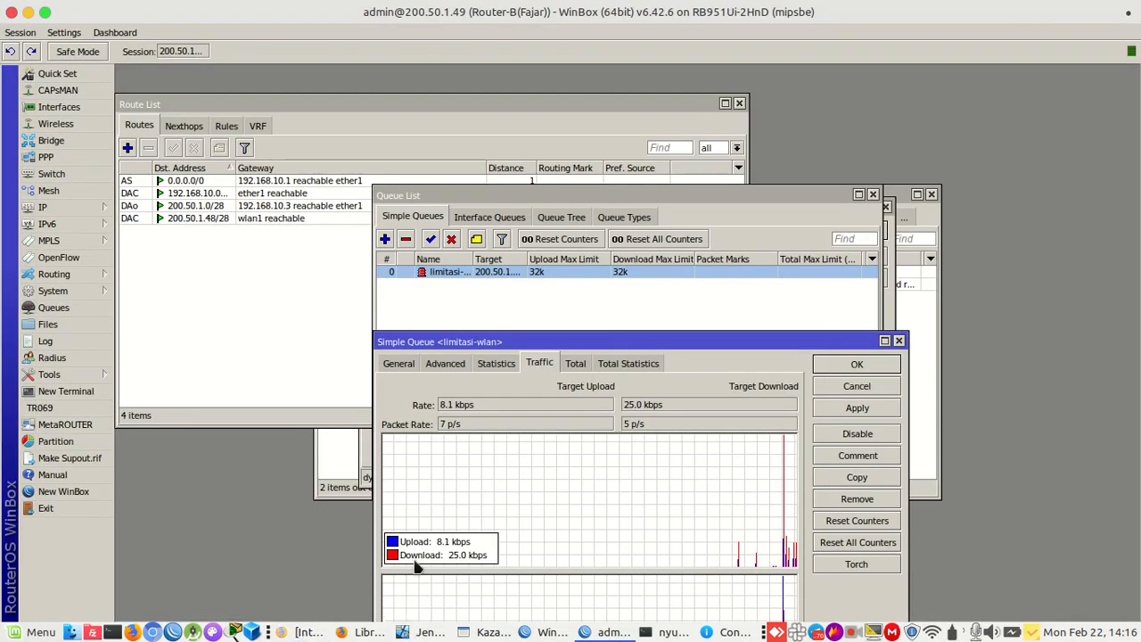
pyautogui.click(288, 341)
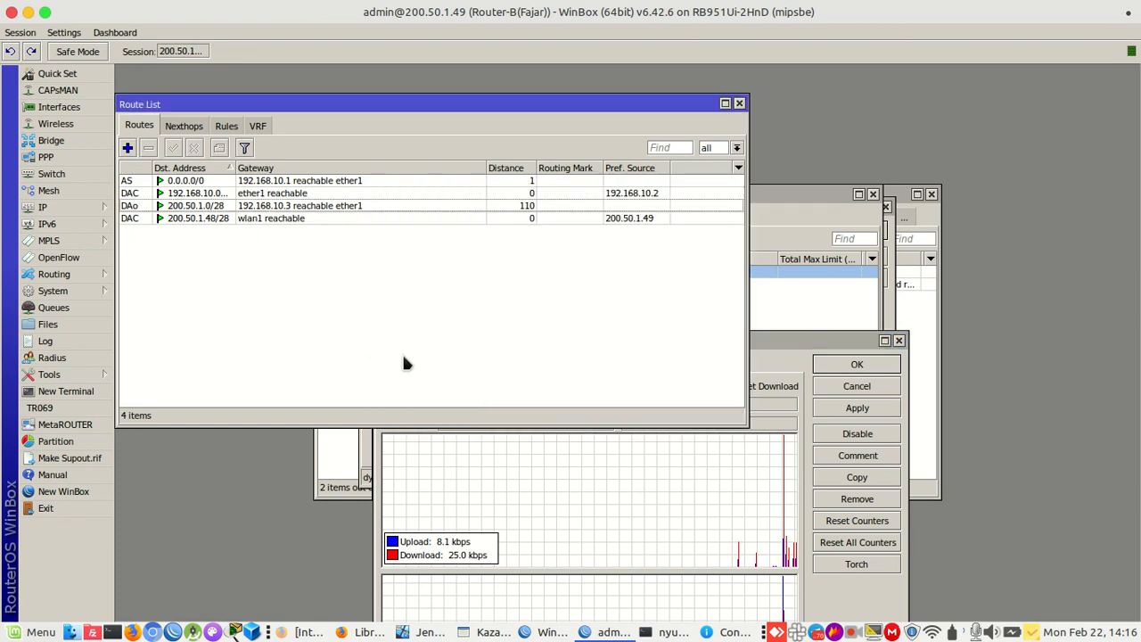
# Launch Leafpad, type a phone number into a new untitled note, and minimise it
pyautogui.moveTo(375, 633)
pyautogui.click(32, 634)
pyautogui.write('leaf')
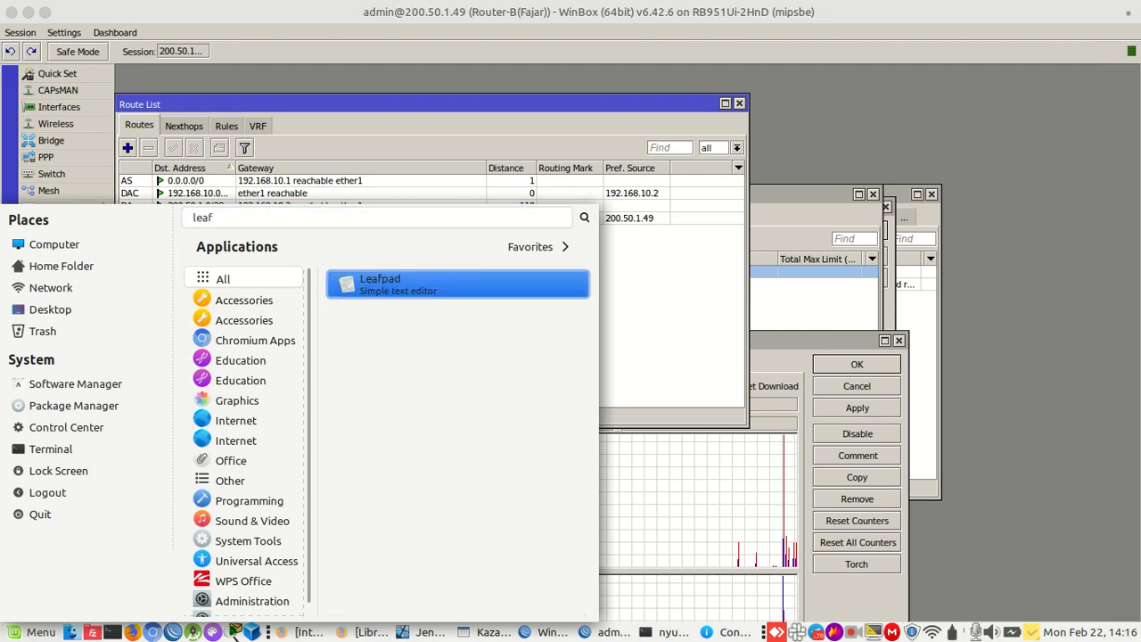
pyautogui.press('Return')
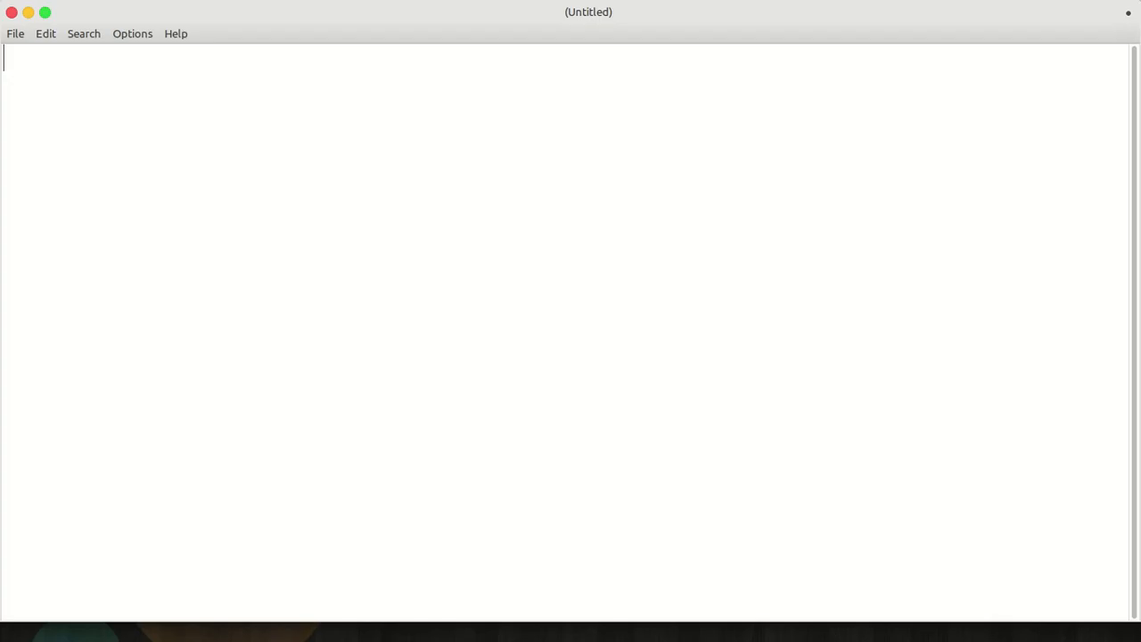
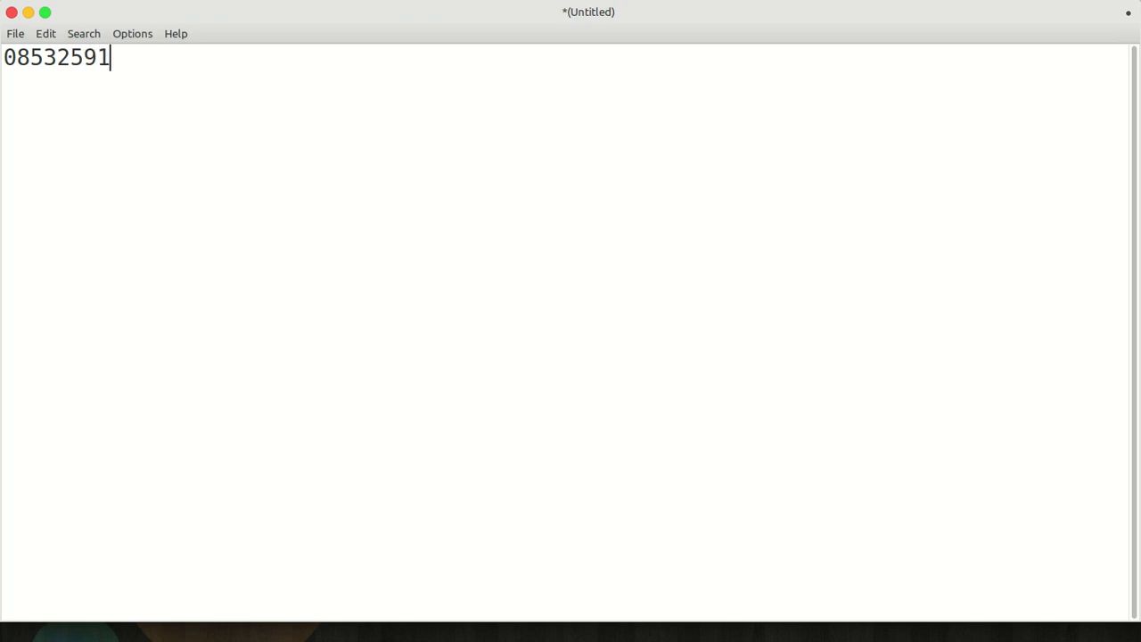
pyautogui.click(29, 12)
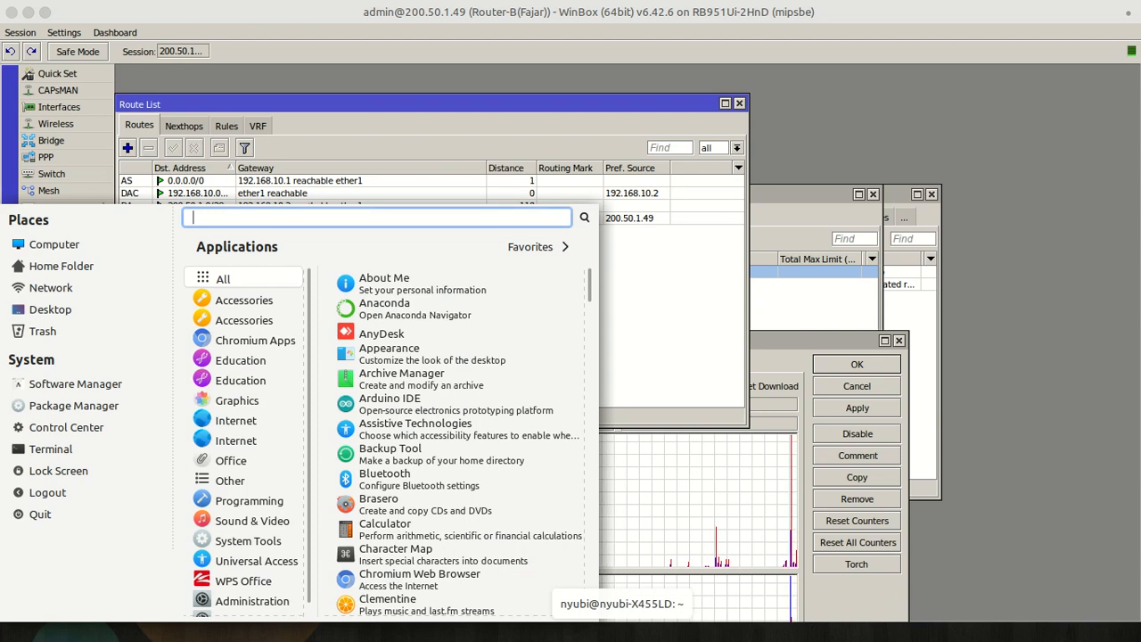
# Launch Kazam, close the Router-B WinBox window, and minimise the Kazam dialog
pyautogui.write('kaz')
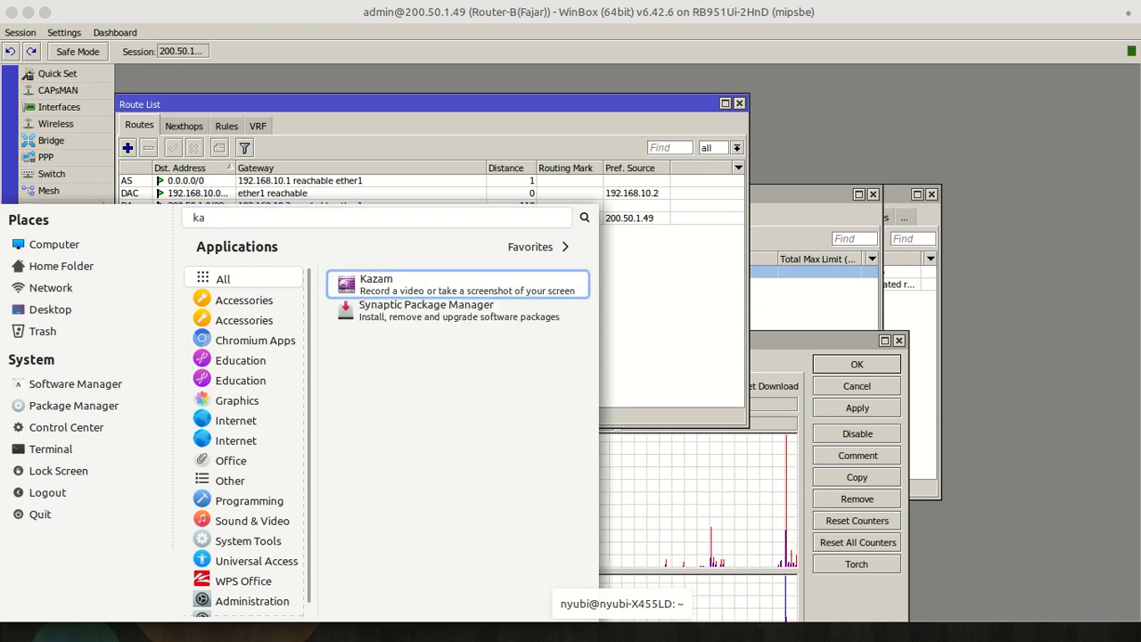
pyautogui.press('Return')
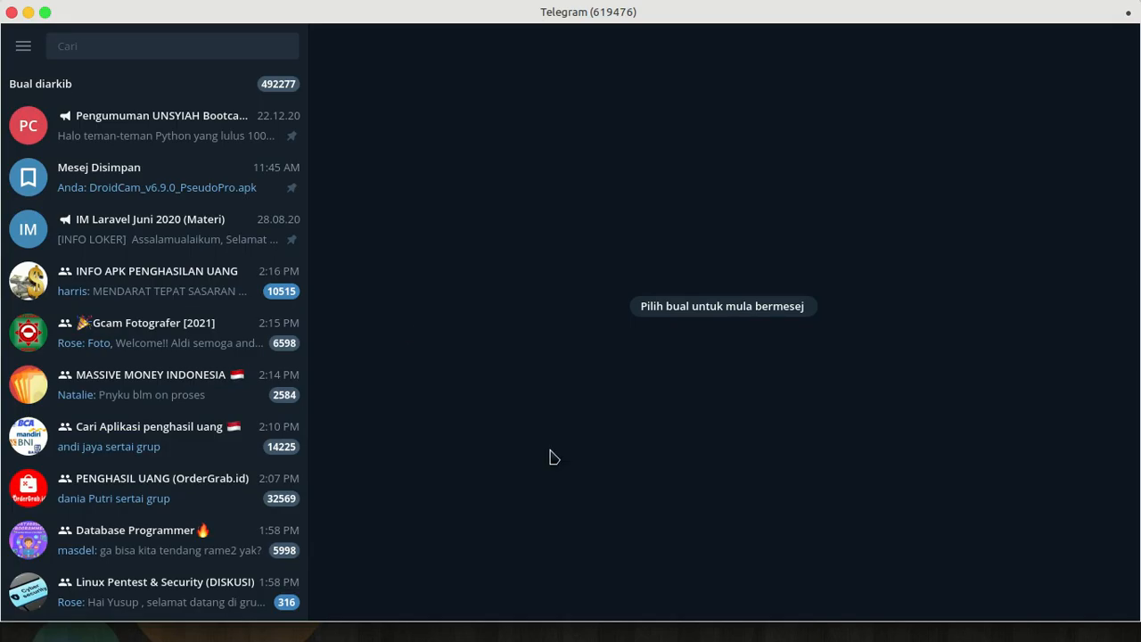
pyautogui.click(32, 15)
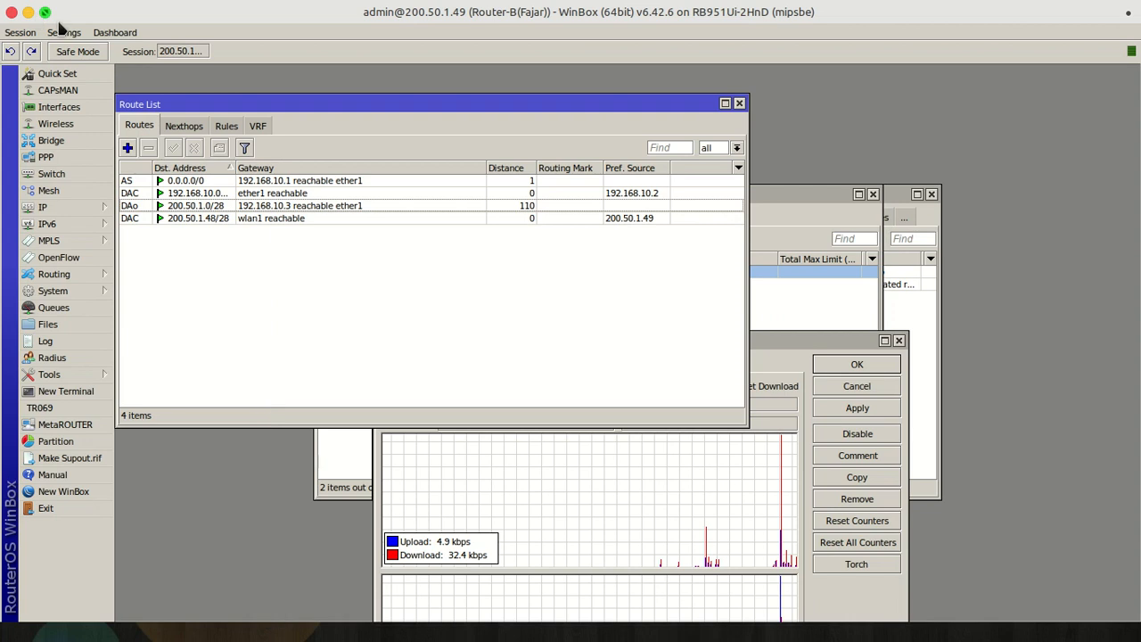
pyautogui.click(14, 13)
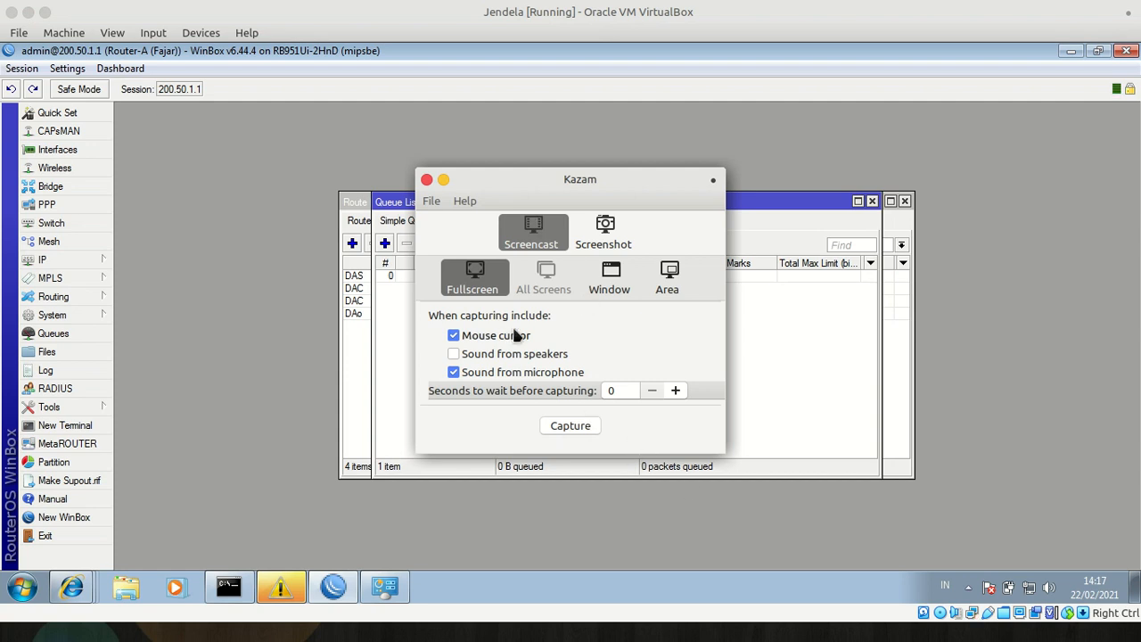
pyautogui.click(443, 181)
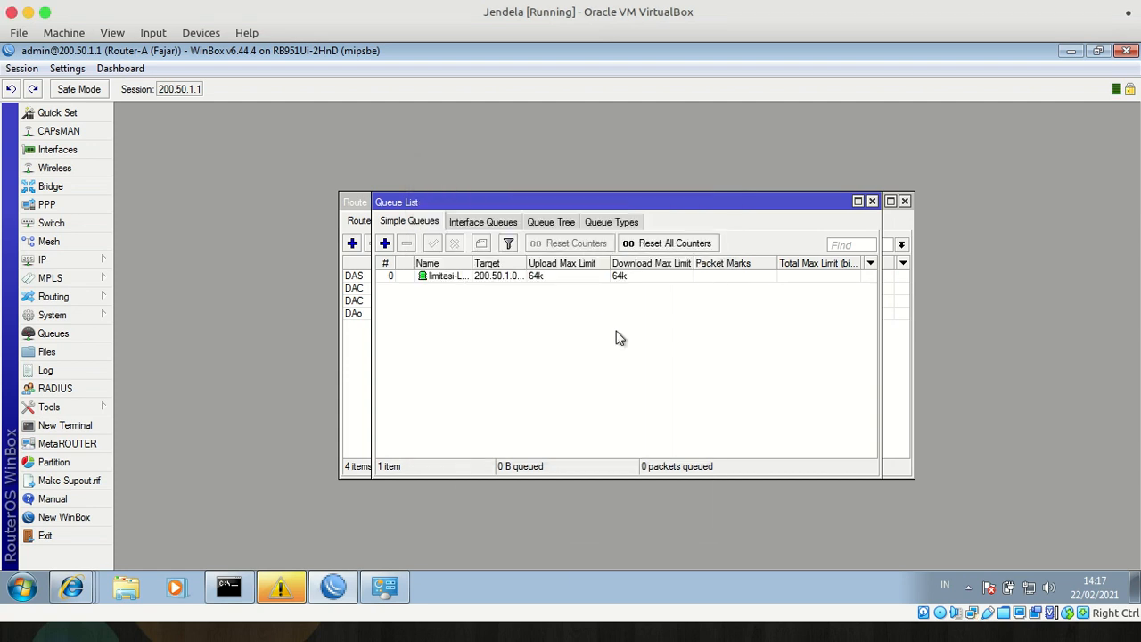
# Open Kazam's tray recording controls, ready to finish the recording
pyautogui.click(889, 639)
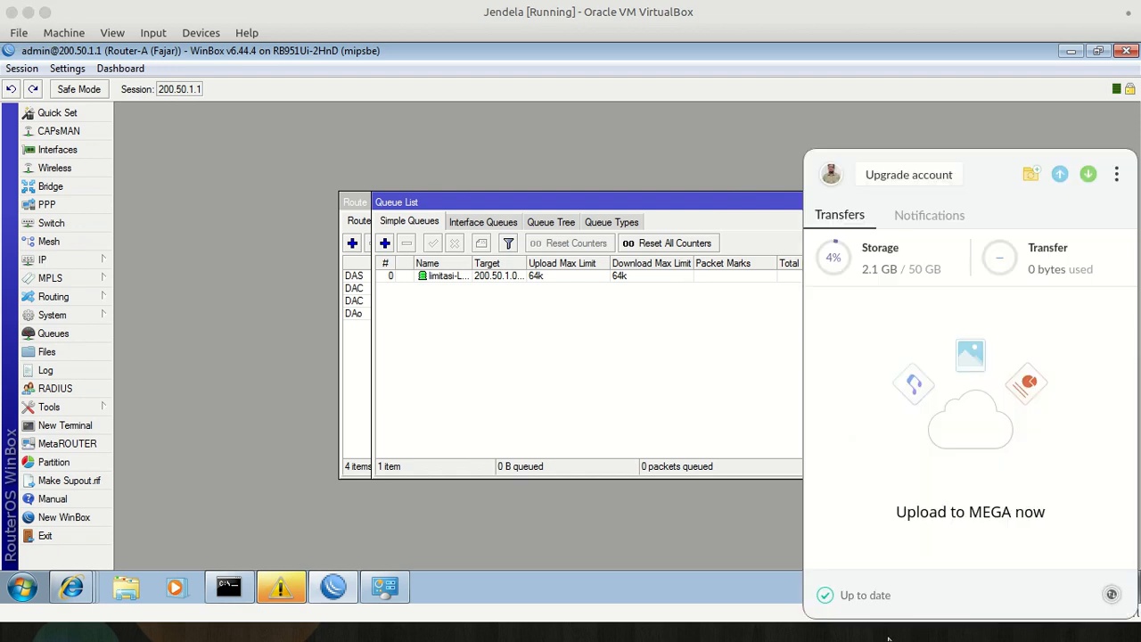
pyautogui.click(853, 638)
pyautogui.click(845, 637)
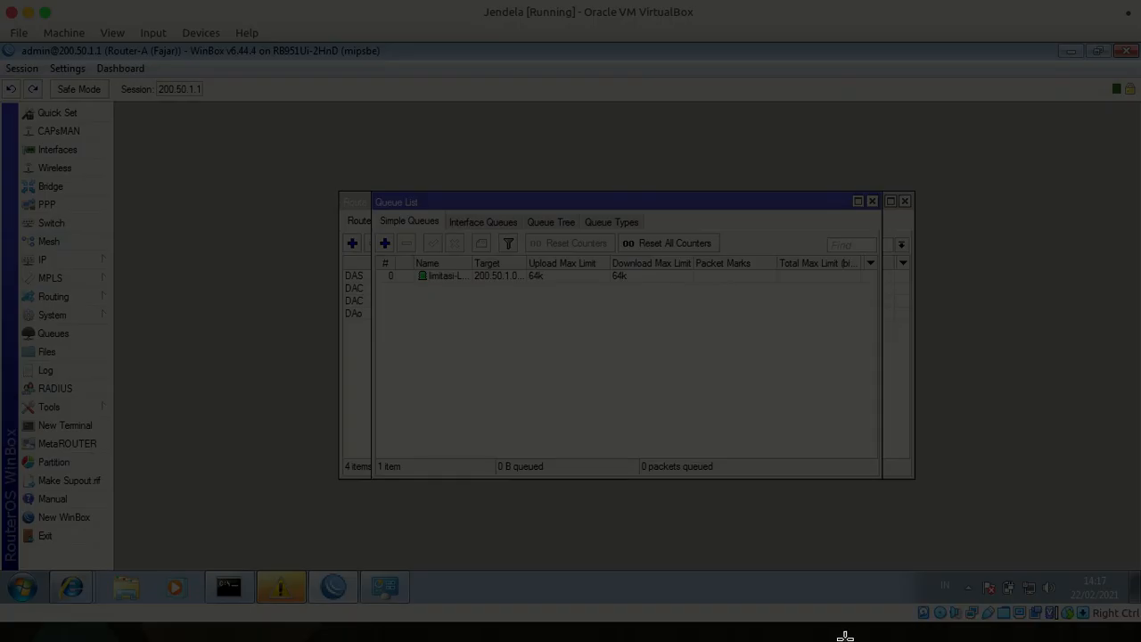
pyautogui.press('Escape')
pyautogui.click(854, 638)
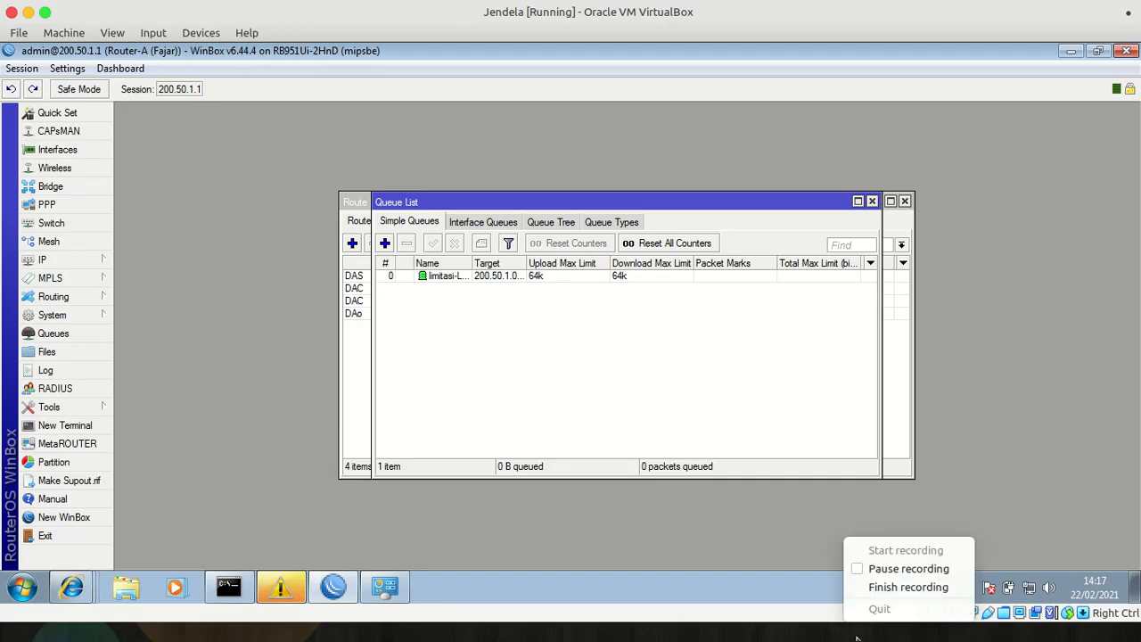